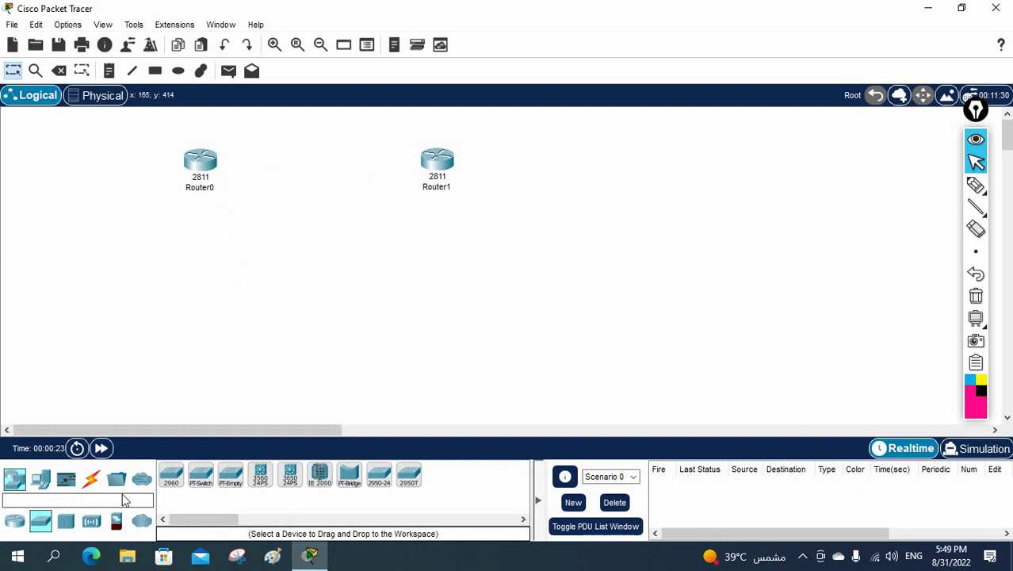
Place a 2960 switch, Switch0 and Switch1, below each router
{"action": "left_click", "coordinate": [176, 472]}
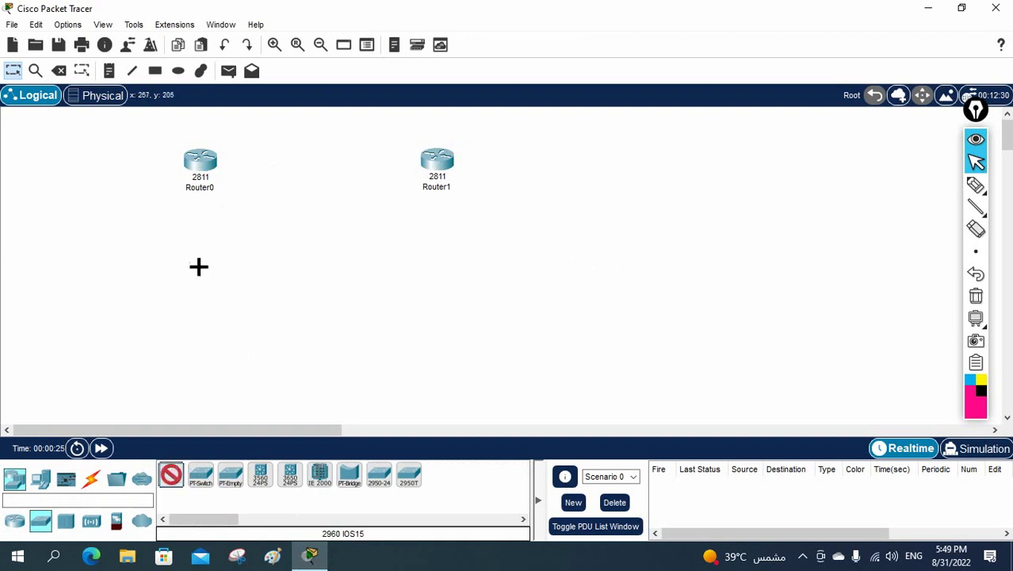
{"action": "left_click", "coordinate": [191, 252]}
{"action": "left_click", "coordinate": [443, 246]}
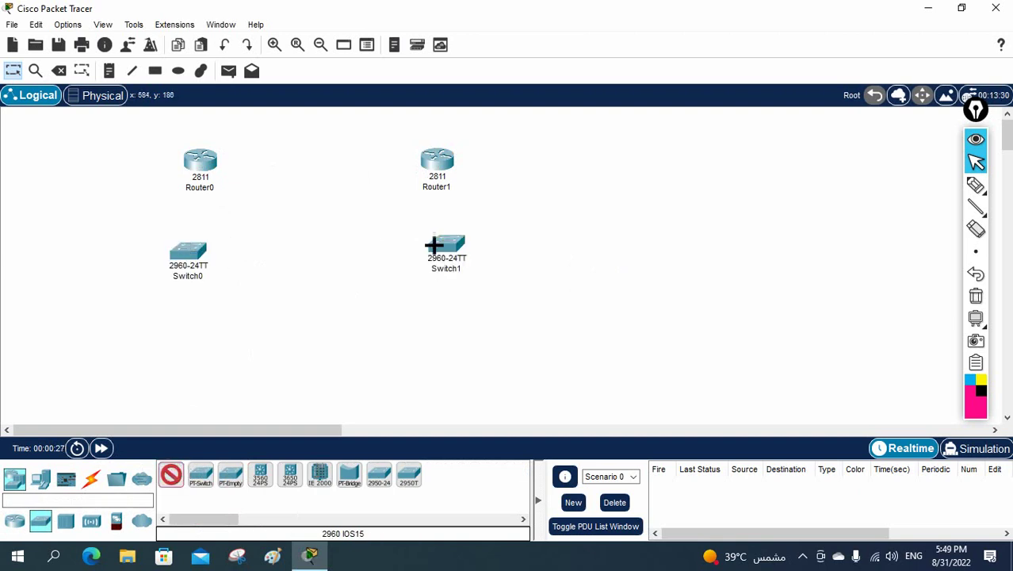
Place four generic PCs (PC0–PC3) along the bottom of the workspace
{"action": "left_click", "coordinate": [44, 476]}
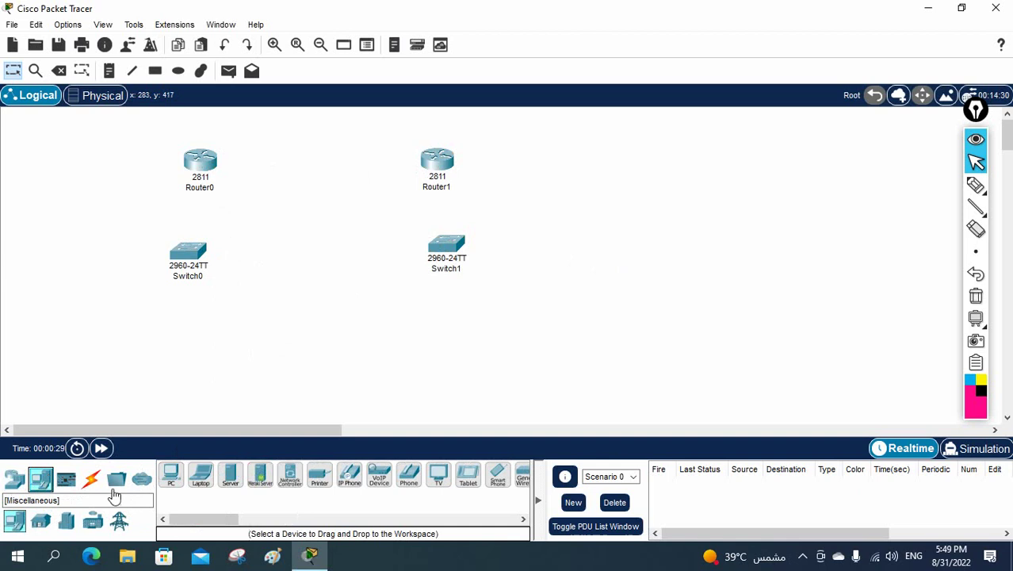
{"action": "left_click", "coordinate": [171, 474]}
{"action": "left_click", "coordinate": [100, 343]}
{"action": "left_click", "coordinate": [206, 339]}
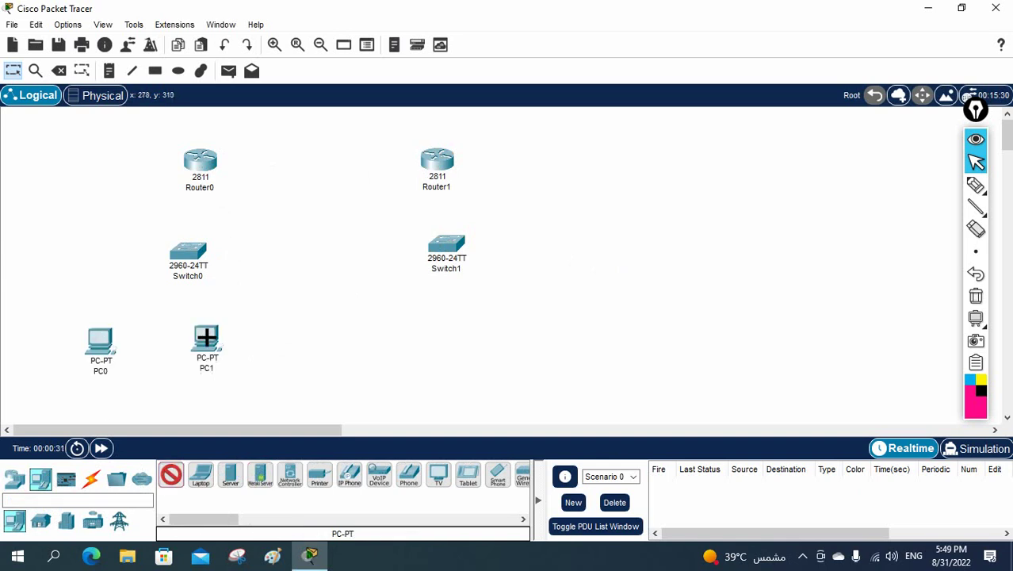
{"action": "left_click", "coordinate": [404, 341]}
{"action": "left_click", "coordinate": [528, 337]}
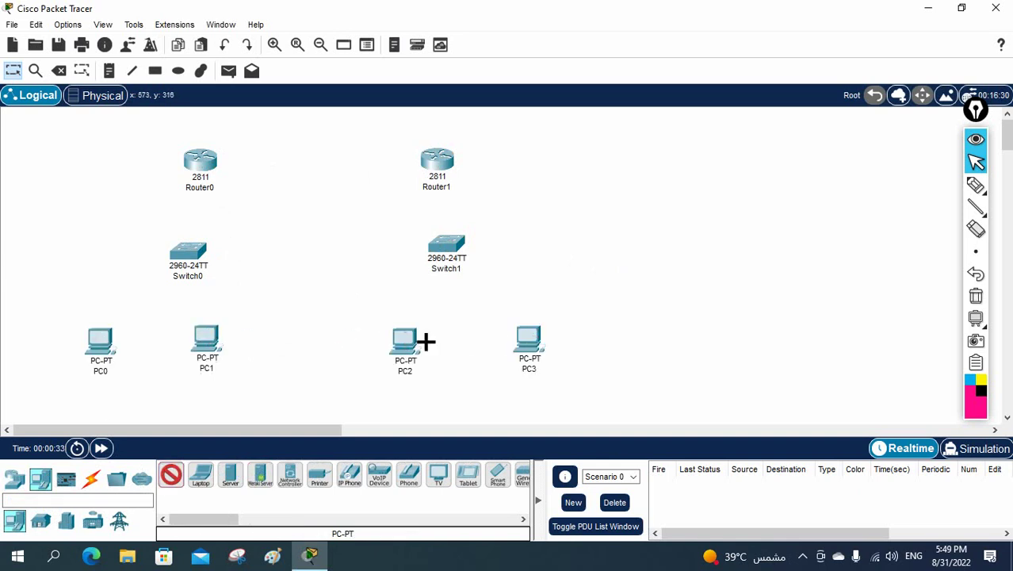
{"action": "key", "text": "Escape"}
Auto-cable Router0 to Router1 on Fa0/0 and each router's Fa0/1 to its switch
{"action": "left_click", "coordinate": [93, 484]}
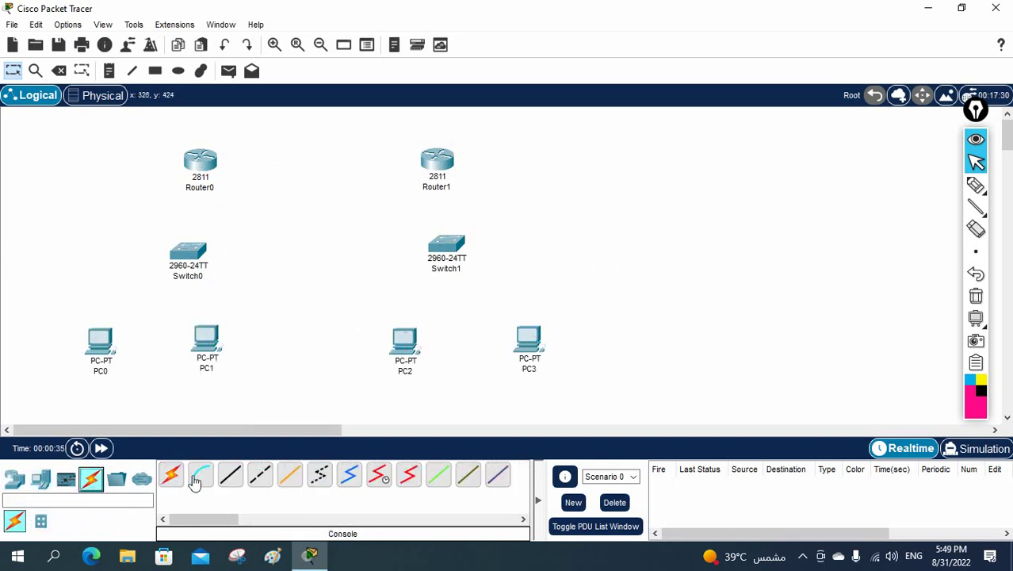
{"action": "left_click", "coordinate": [171, 474]}
{"action": "left_click", "coordinate": [204, 176]}
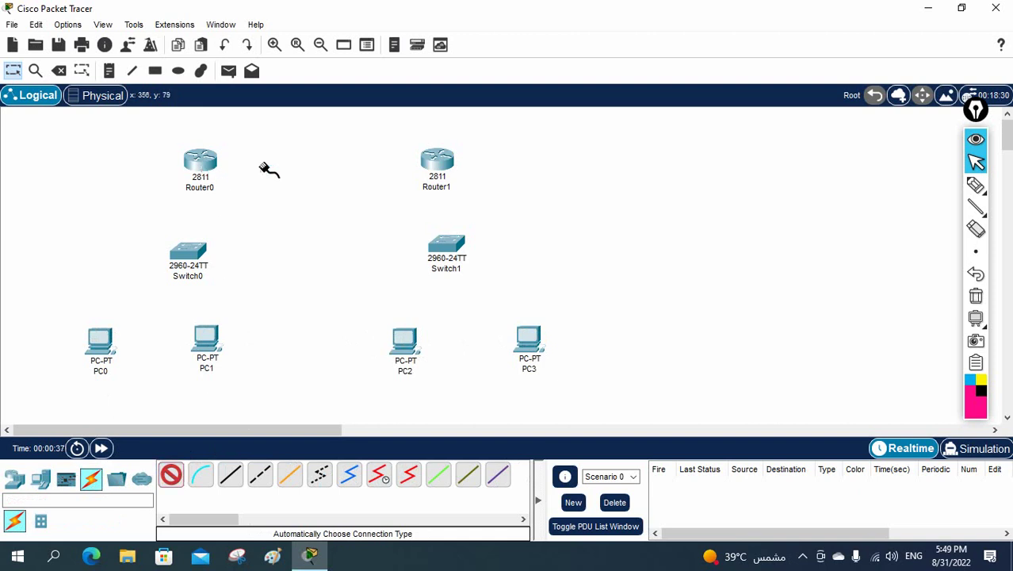
{"action": "left_click", "coordinate": [437, 163]}
{"action": "left_click", "coordinate": [199, 162]}
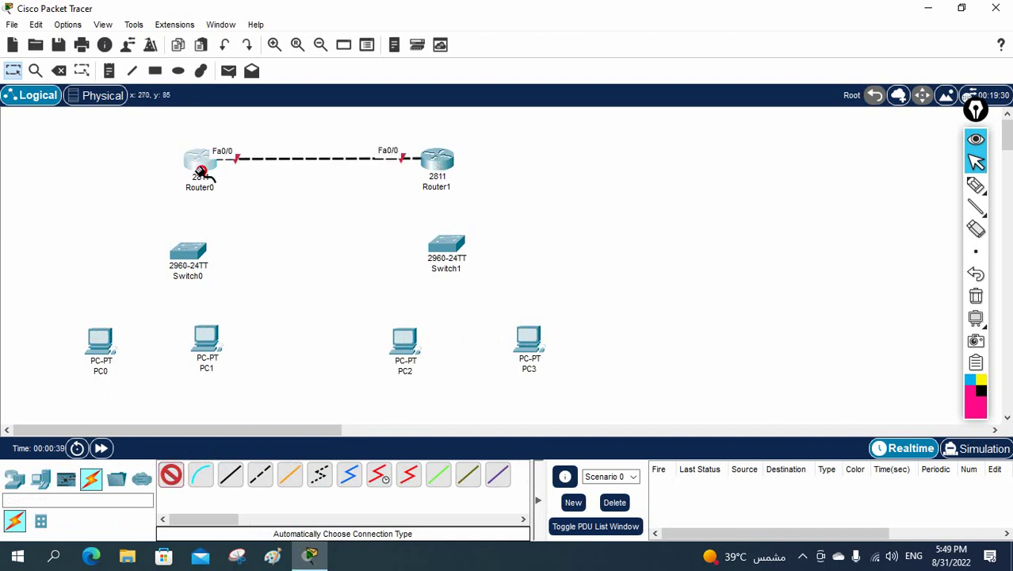
{"action": "left_click", "coordinate": [188, 252]}
{"action": "left_click", "coordinate": [438, 170]}
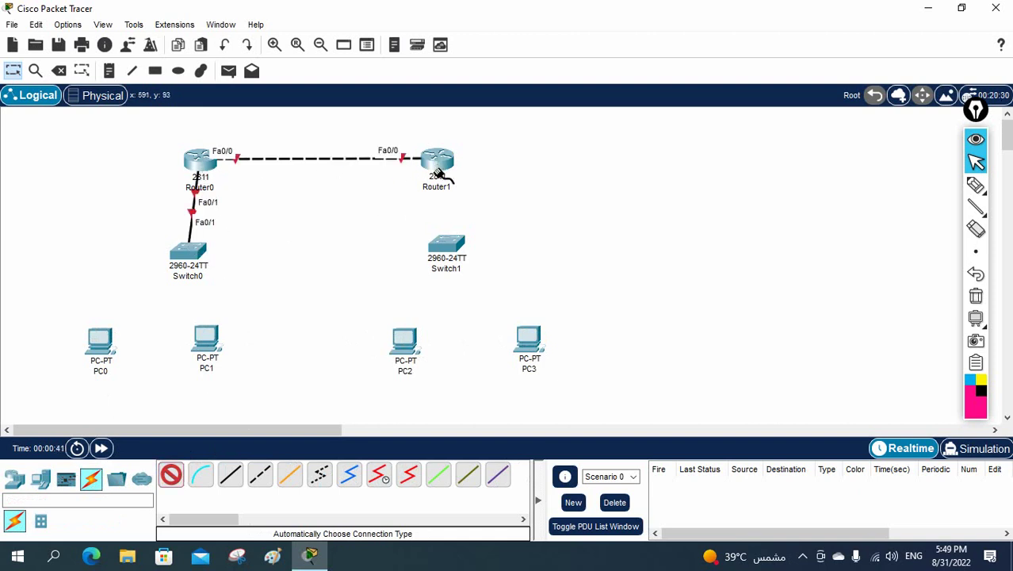
{"action": "left_click", "coordinate": [446, 243]}
Cable PC0 and PC1 to Switch0 and PC2 and PC3 to Switch1, then reposition PC1 and Switch0
{"action": "left_click", "coordinate": [184, 259]}
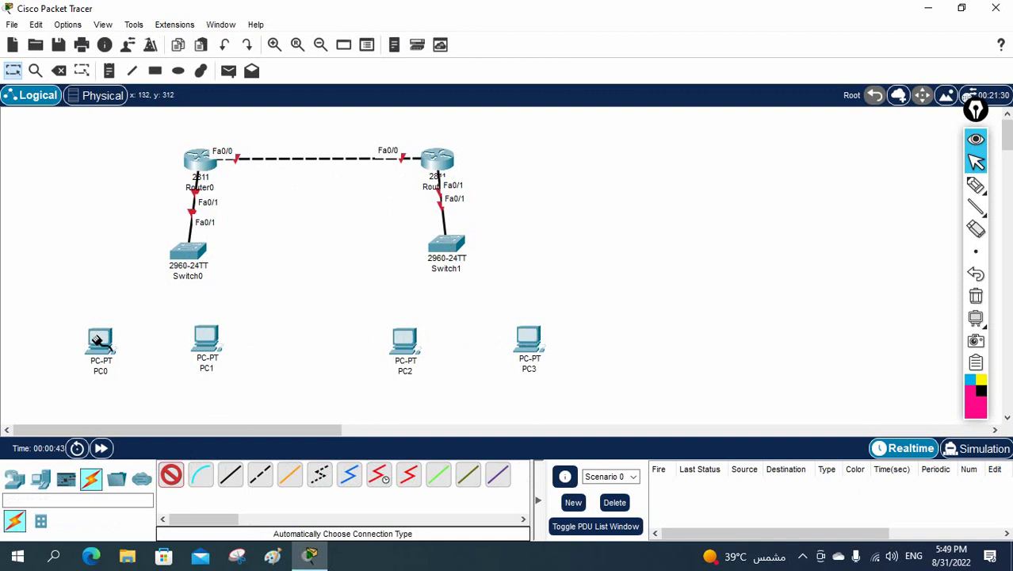
{"action": "left_click", "coordinate": [99, 341]}
{"action": "left_click", "coordinate": [203, 337]}
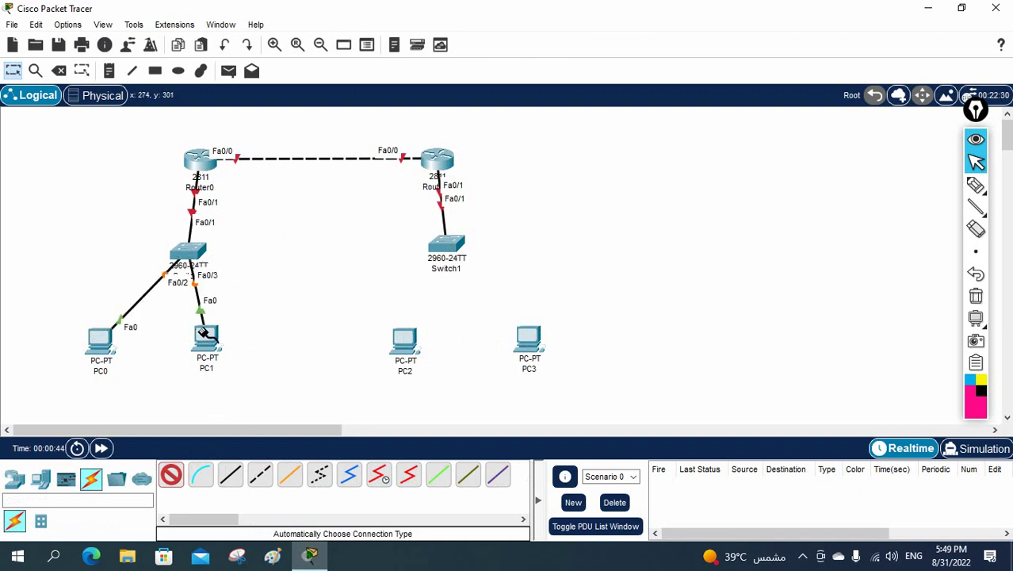
{"action": "left_click", "coordinate": [401, 339]}
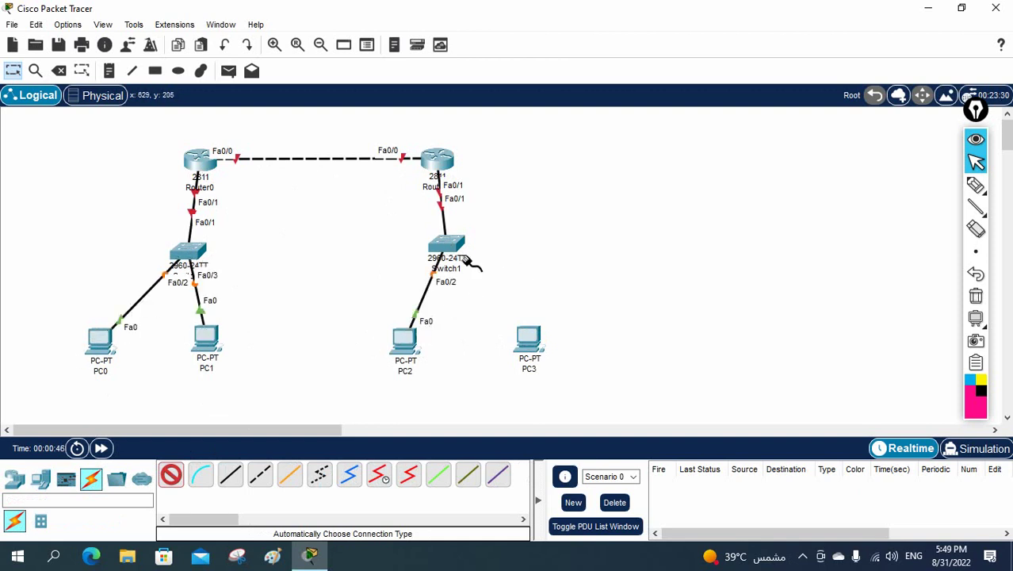
{"action": "left_click", "coordinate": [452, 248]}
{"action": "left_click", "coordinate": [524, 346]}
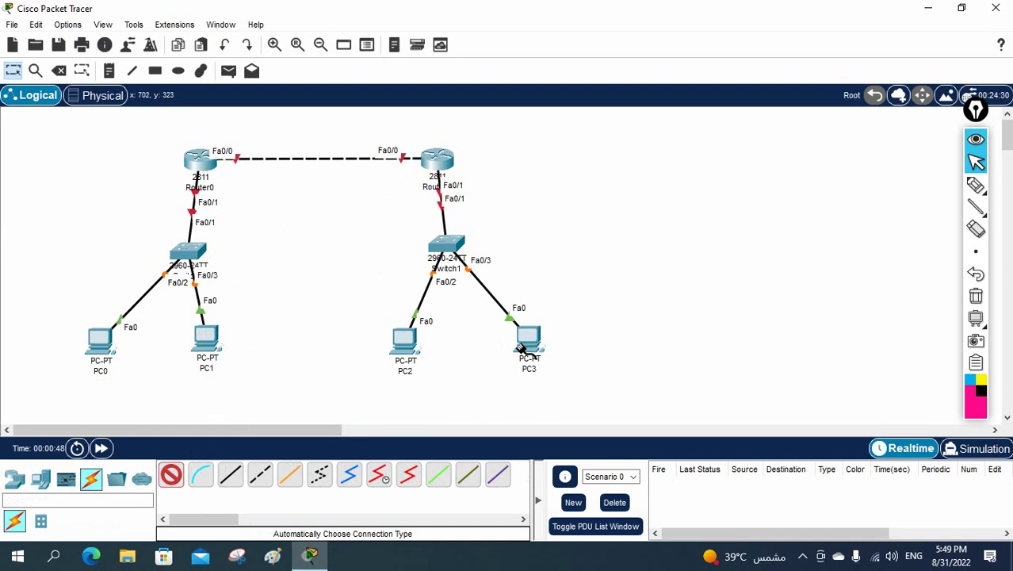
{"action": "left_click_drag", "start_coordinate": [204, 352], "coordinate": [269, 346]}
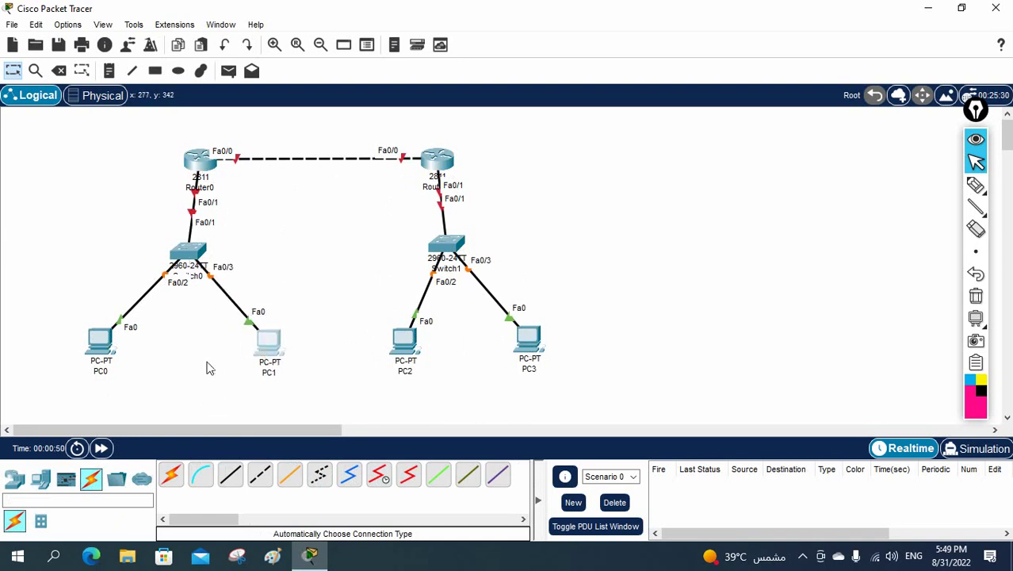
{"action": "left_click_drag", "start_coordinate": [195, 255], "coordinate": [205, 283]}
Rename Router0 to R1 and Router1 to R2
{"action": "left_click", "coordinate": [197, 188]}
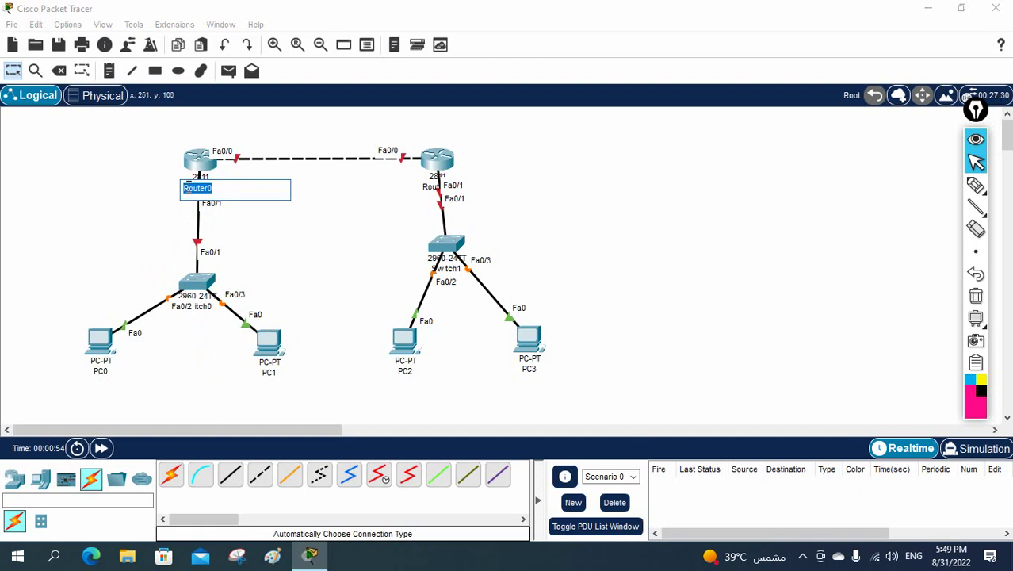
{"action": "type", "text": "R1"}
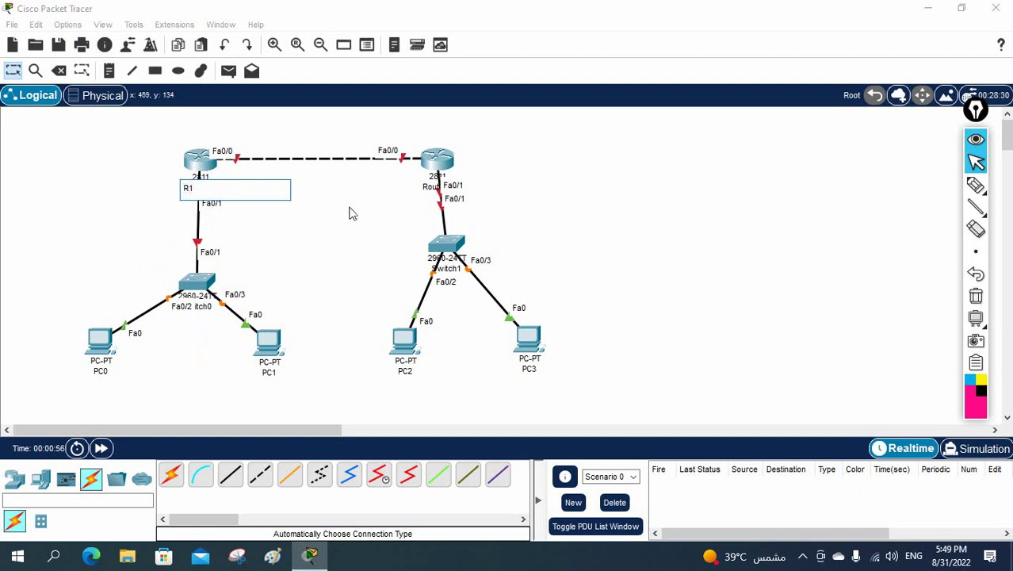
{"action": "left_click", "coordinate": [428, 186]}
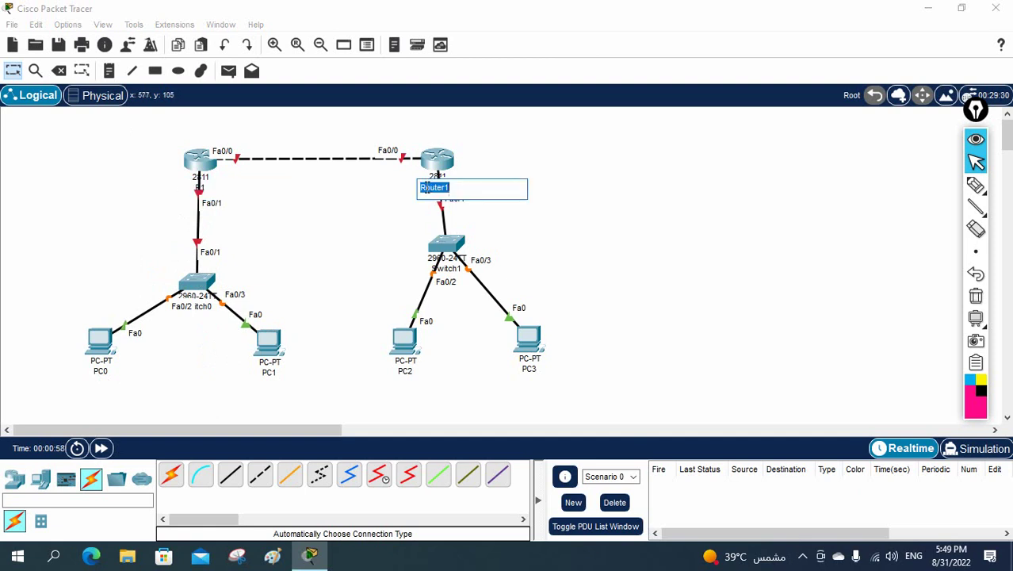
{"action": "type", "text": "R2"}
{"action": "left_click", "coordinate": [599, 253]}
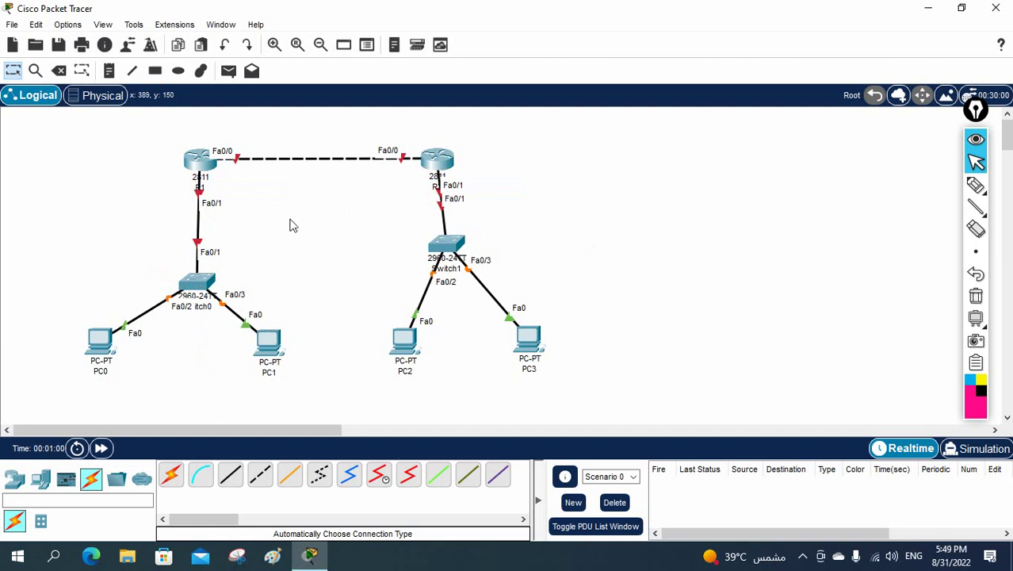
Add notes 192.168.12.0/24 on the router link, 192.168.1.1/24 and 192.168.2.1/24 by the LANs
{"action": "left_click", "coordinate": [109, 70]}
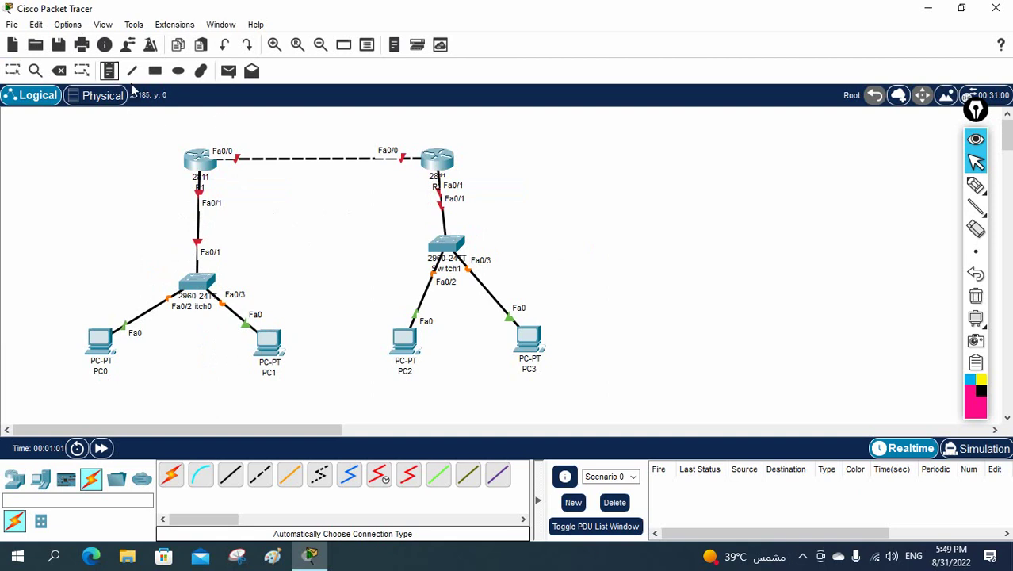
{"action": "left_click", "coordinate": [276, 130]}
{"action": "type", "text": "192.168.12.0/24"}
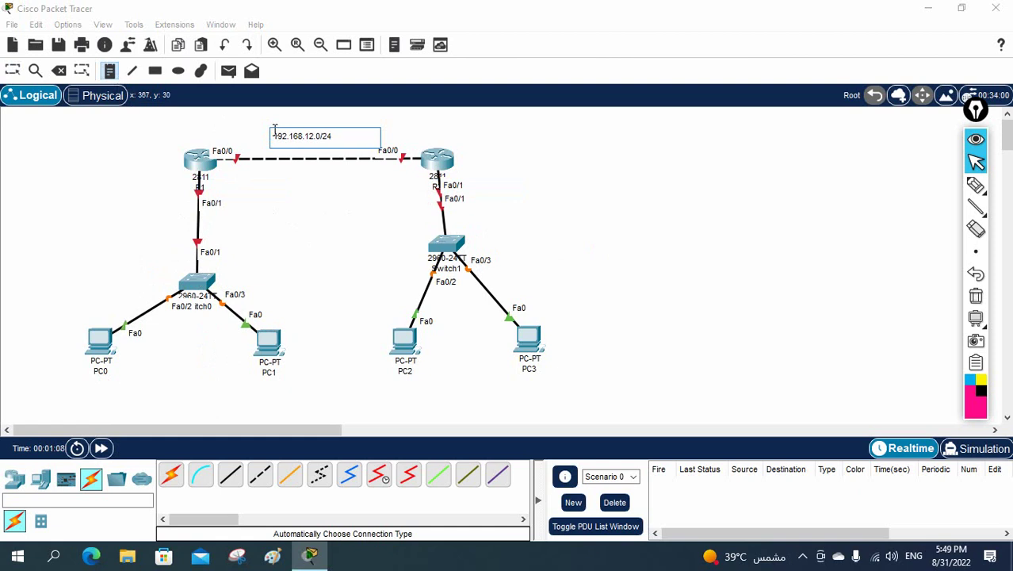
{"action": "left_click", "coordinate": [99, 204]}
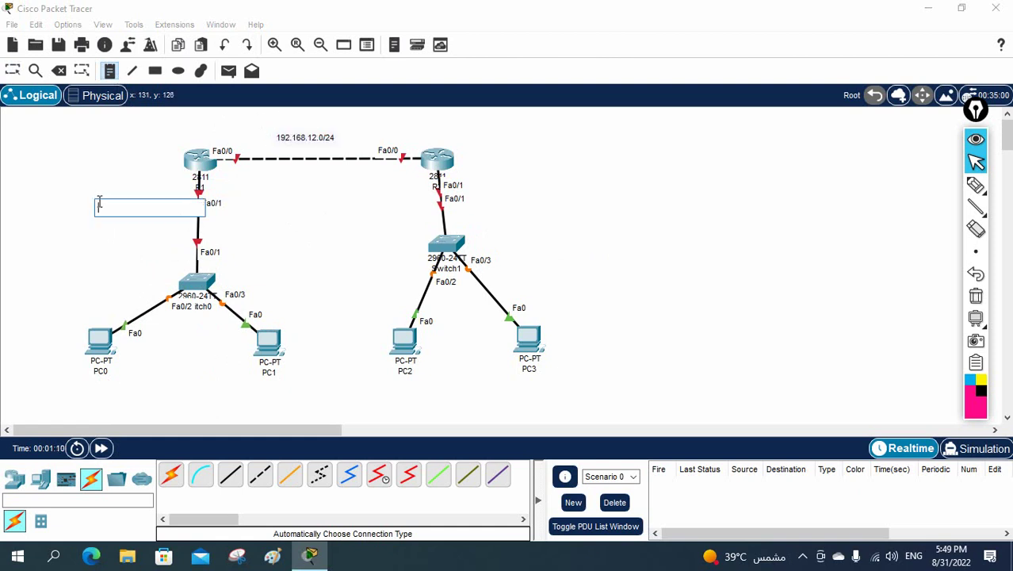
{"action": "type", "text": "192.168.1.1/24"}
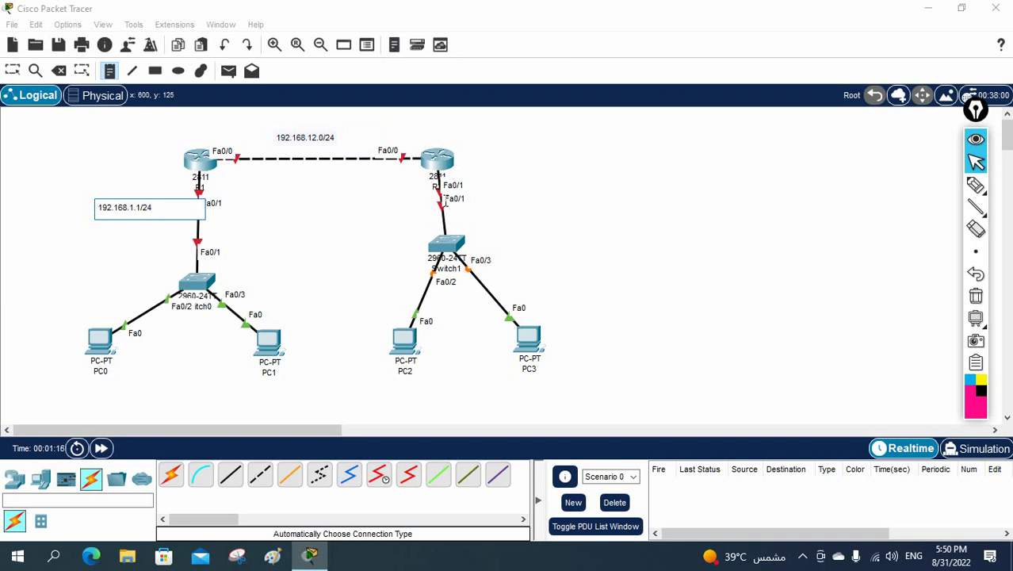
{"action": "left_click", "coordinate": [485, 192]}
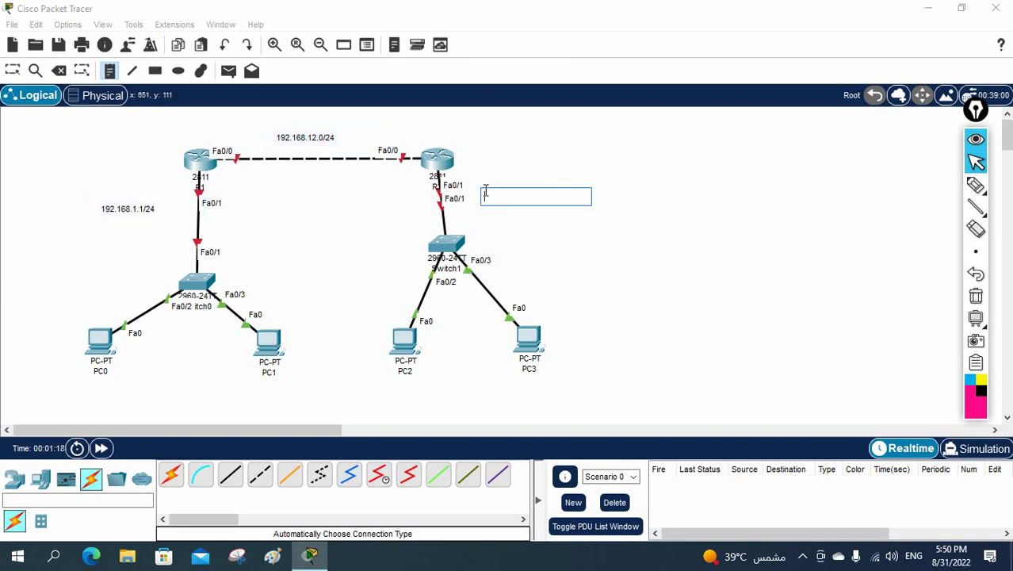
{"action": "type", "text": "192.168.2.1/24"}
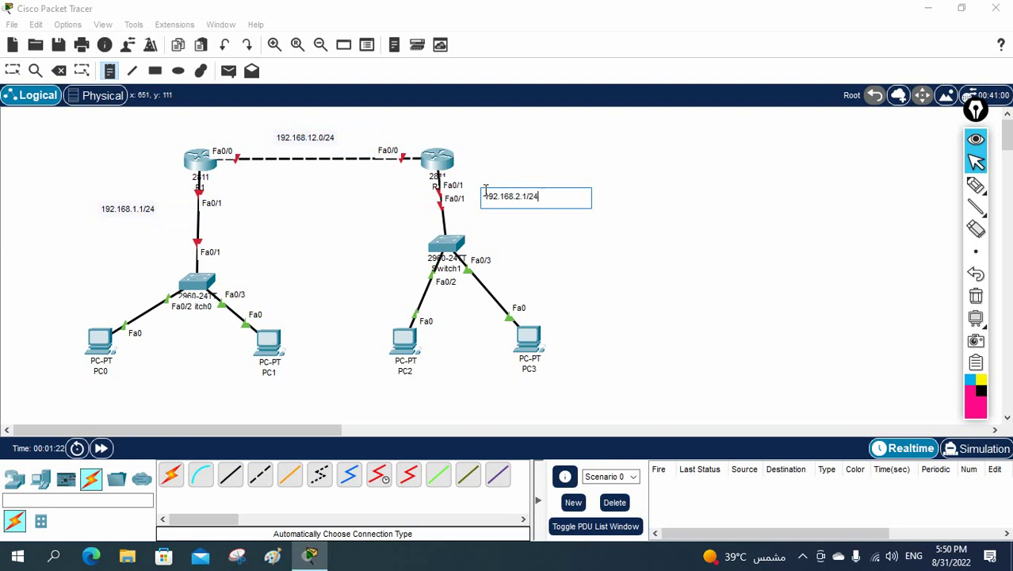
{"action": "left_click", "coordinate": [571, 320]}
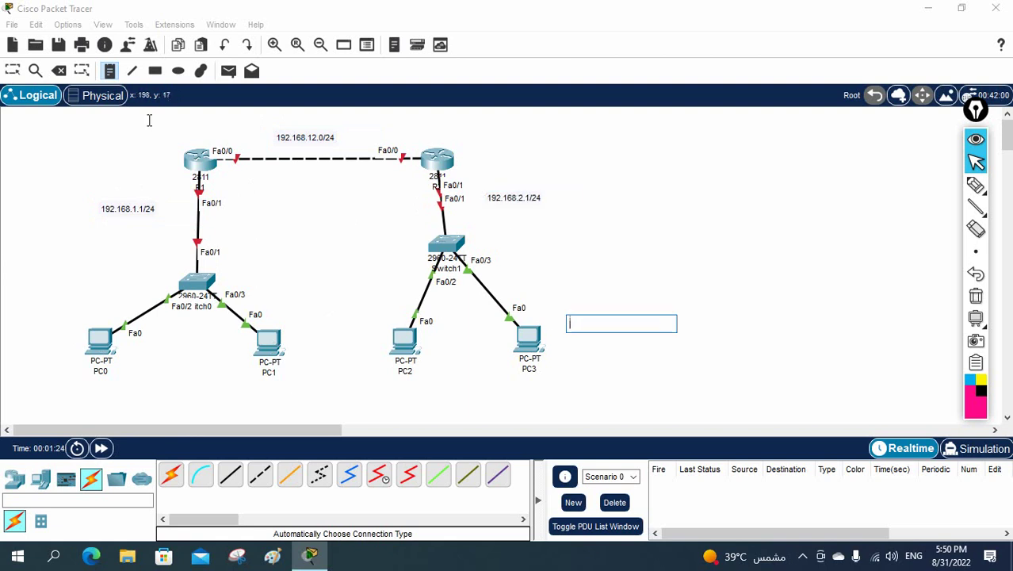
{"action": "left_click", "coordinate": [13, 70]}
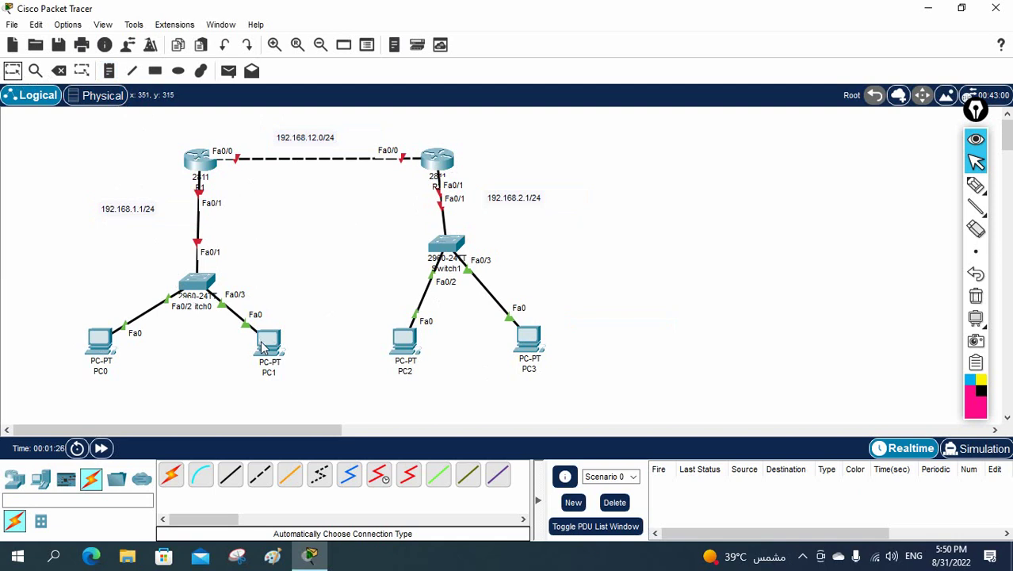
Rearrange PC1, Switch0, the address notes, Switch1, PC2 and PC3 into a tidy layout
{"action": "left_click_drag", "start_coordinate": [263, 348], "coordinate": [283, 365]}
{"action": "left_click_drag", "start_coordinate": [195, 283], "coordinate": [197, 298]}
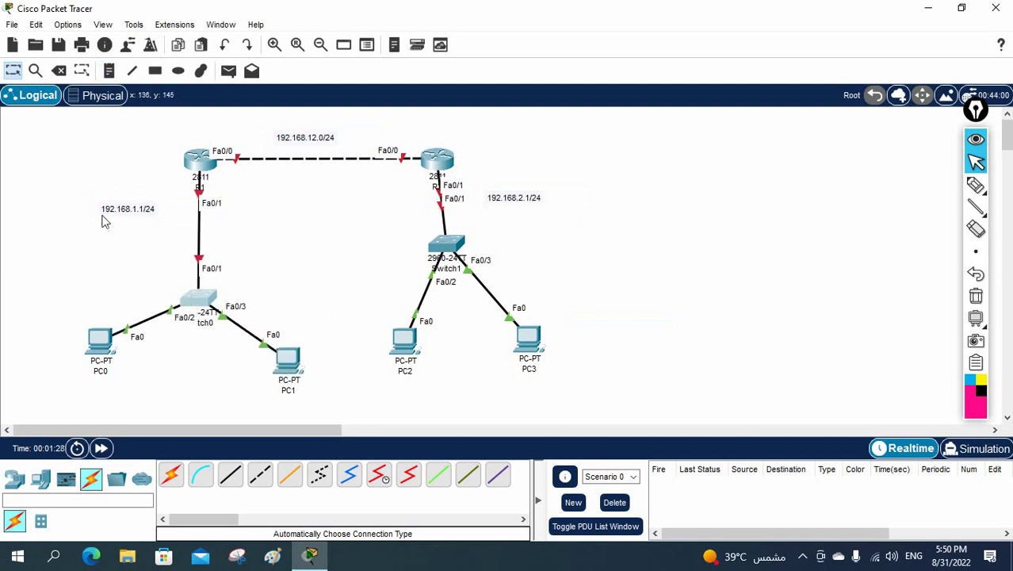
{"action": "left_click_drag", "start_coordinate": [108, 211], "coordinate": [129, 211]}
{"action": "left_click_drag", "start_coordinate": [513, 203], "coordinate": [489, 197]}
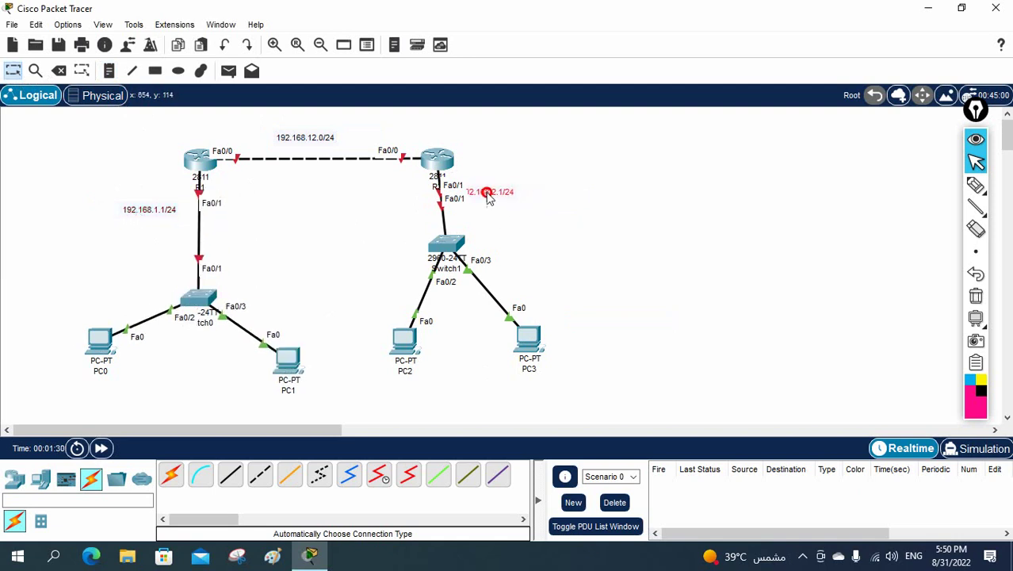
{"action": "left_click_drag", "start_coordinate": [444, 243], "coordinate": [428, 275]}
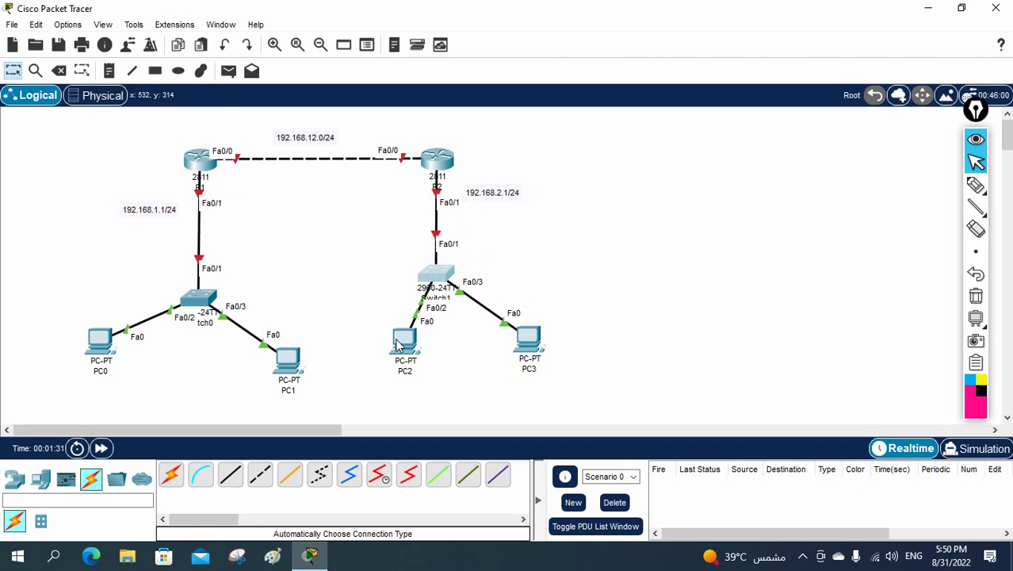
{"action": "left_click_drag", "start_coordinate": [400, 343], "coordinate": [367, 334]}
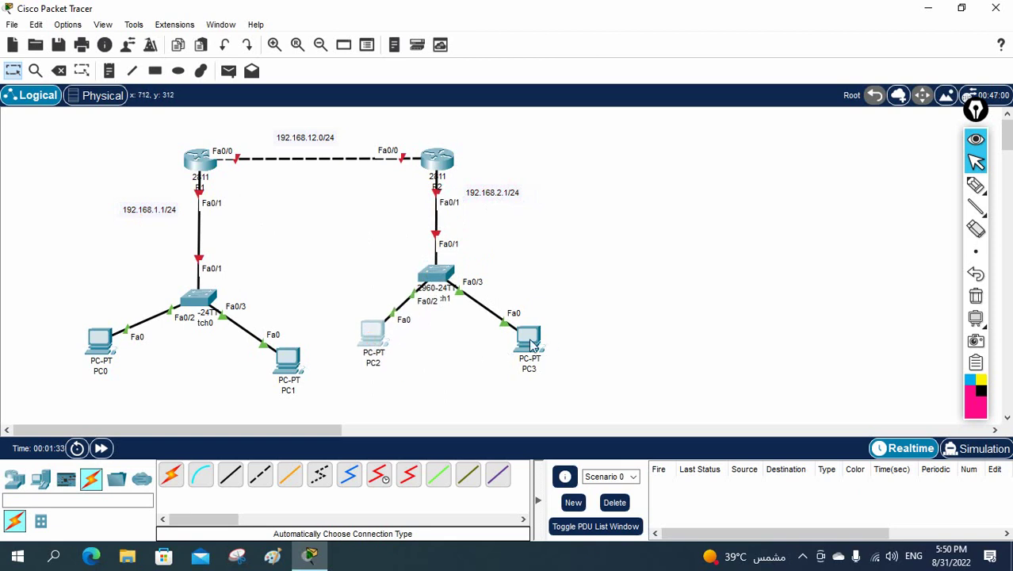
{"action": "left_click_drag", "start_coordinate": [531, 343], "coordinate": [538, 348]}
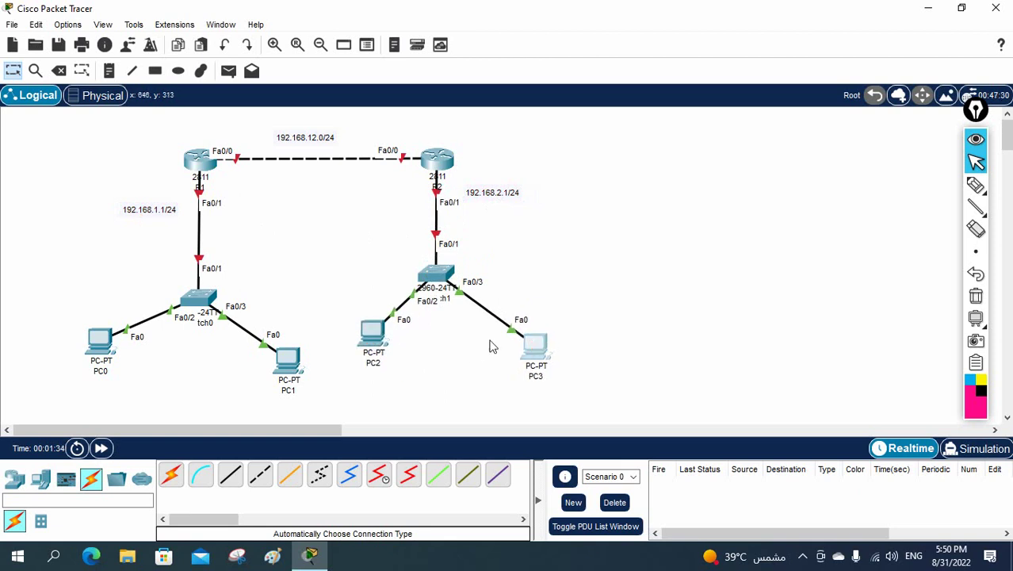
Rename PC0's label to 192.168.1.2
{"action": "left_click", "coordinate": [100, 371]}
{"action": "type", "text": "192.168.1.2"}
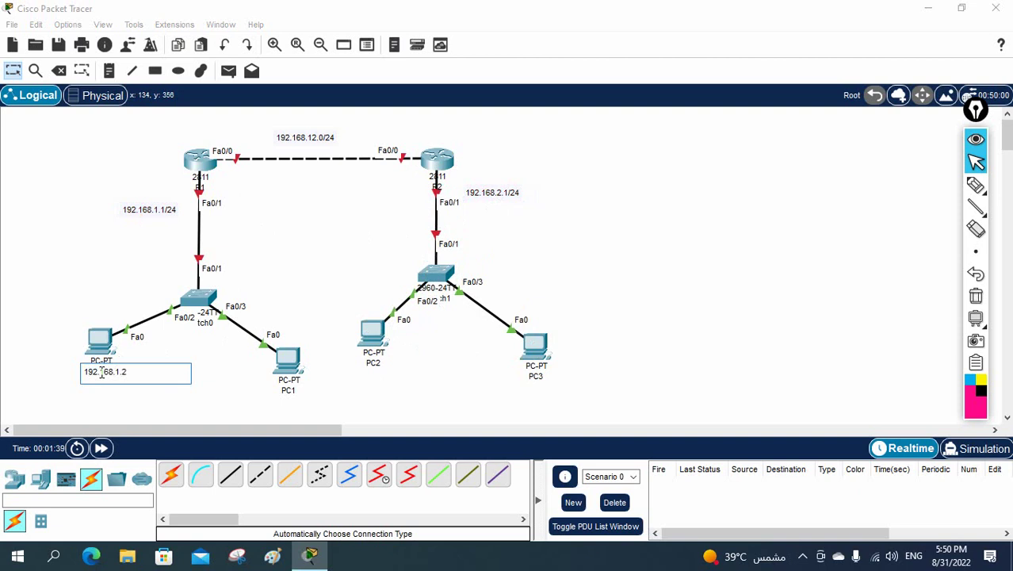
{"action": "key", "text": "ctrl+a"}
{"action": "key", "text": "ctrl+c"}
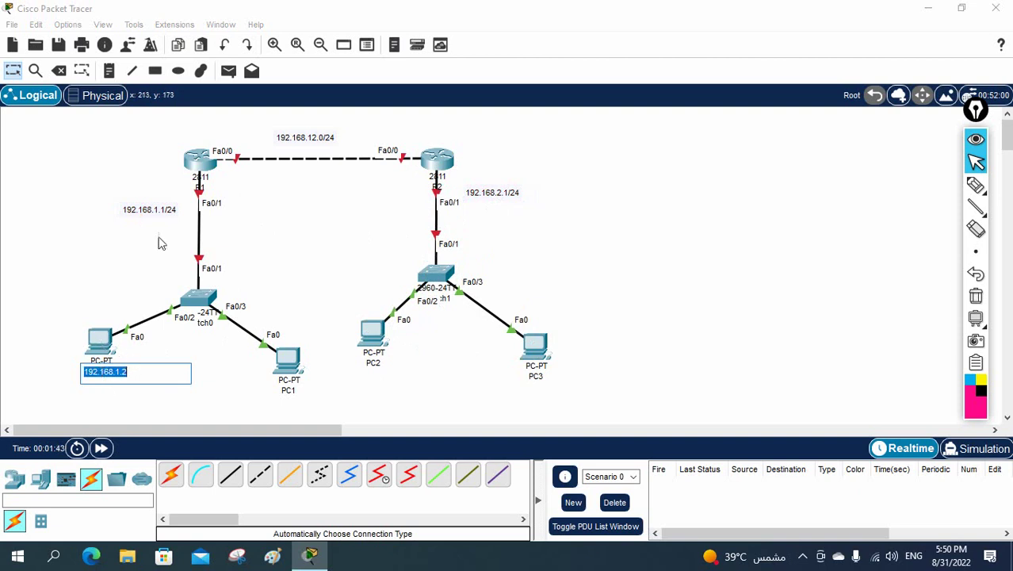
{"action": "left_click", "coordinate": [106, 339]}
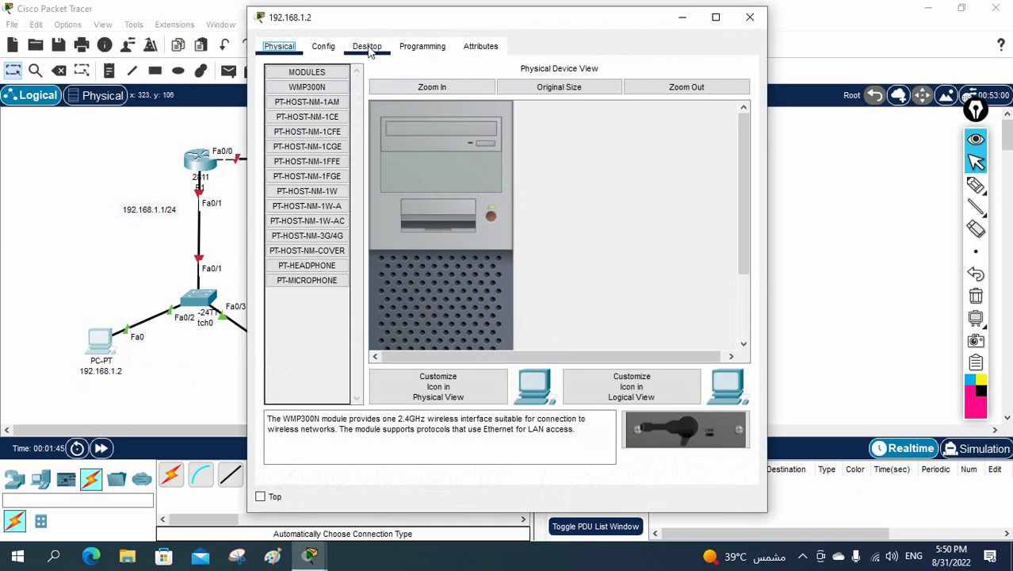
Give PC0 static IPv4 192.168.1.2 with mask 255.255.255.0 and a default gateway
{"action": "left_click", "coordinate": [369, 47]}
{"action": "left_click", "coordinate": [308, 103]}
{"action": "left_click", "coordinate": [476, 154]}
{"action": "key", "text": "ctrl+v"}
{"action": "left_click", "coordinate": [479, 168]}
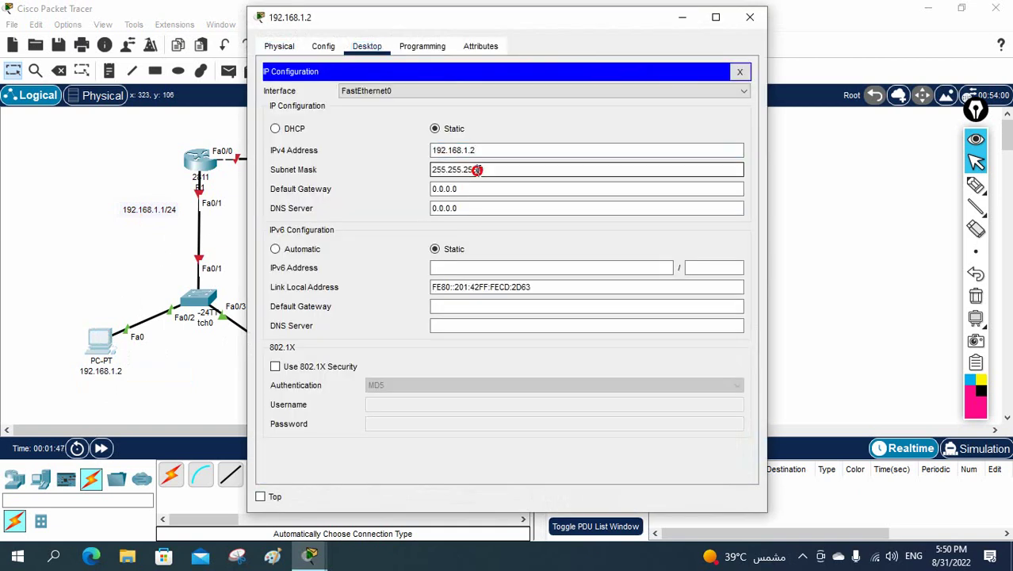
{"action": "left_click_drag", "start_coordinate": [476, 188], "coordinate": [420, 188]}
{"action": "key", "text": "ctrl+v"}
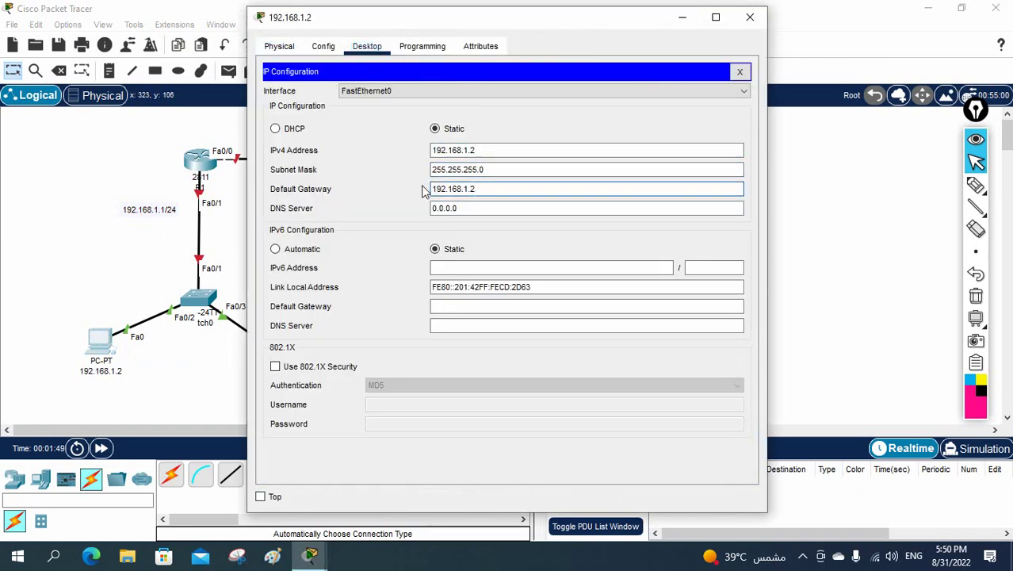
{"action": "type", "text": "1"}
{"action": "left_click", "coordinate": [740, 71]}
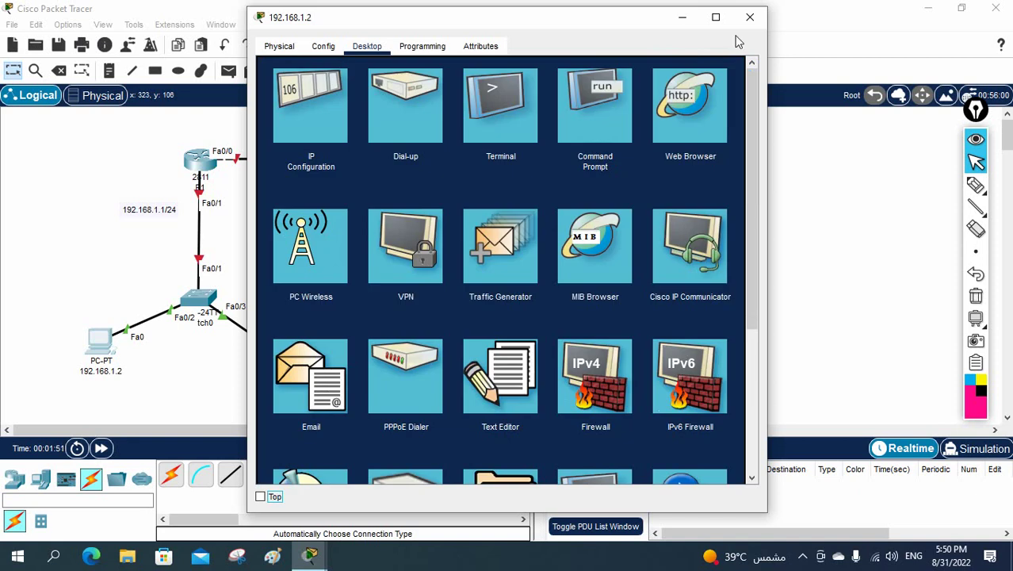
{"action": "left_click", "coordinate": [749, 17]}
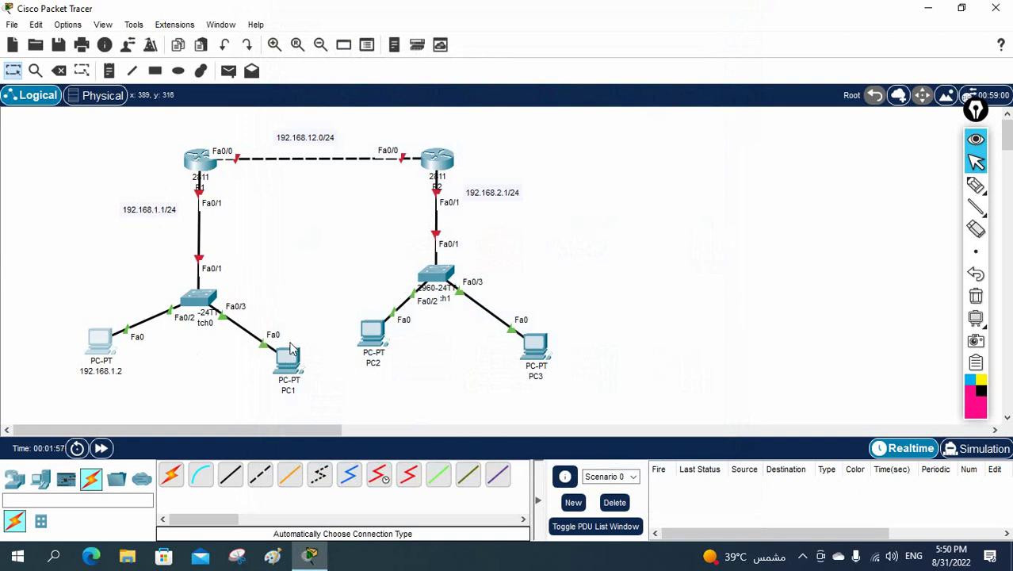
Rename PC1's label to 192.168.1.3
{"action": "left_click", "coordinate": [289, 390]}
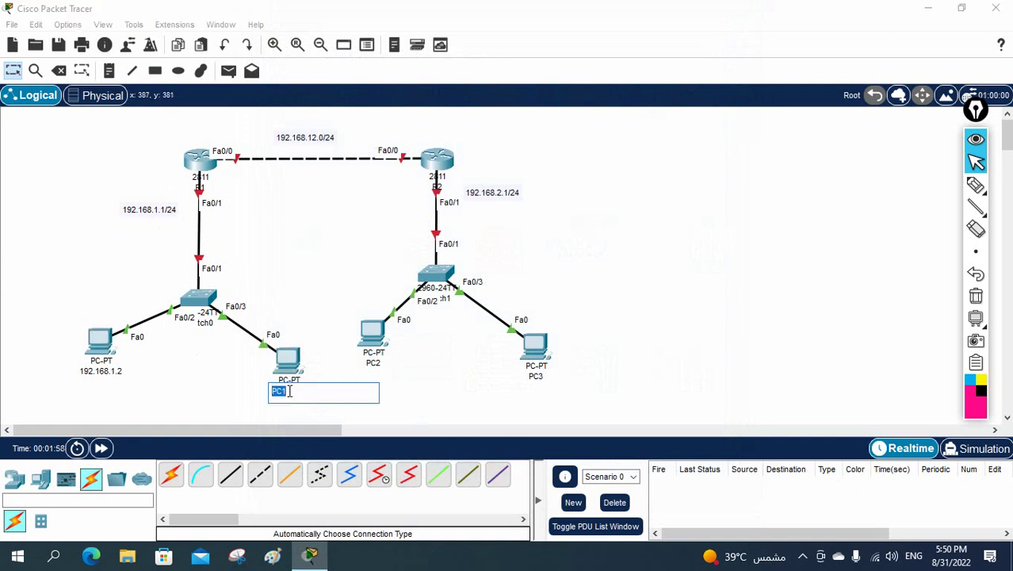
{"action": "key", "text": "ctrl+v"}
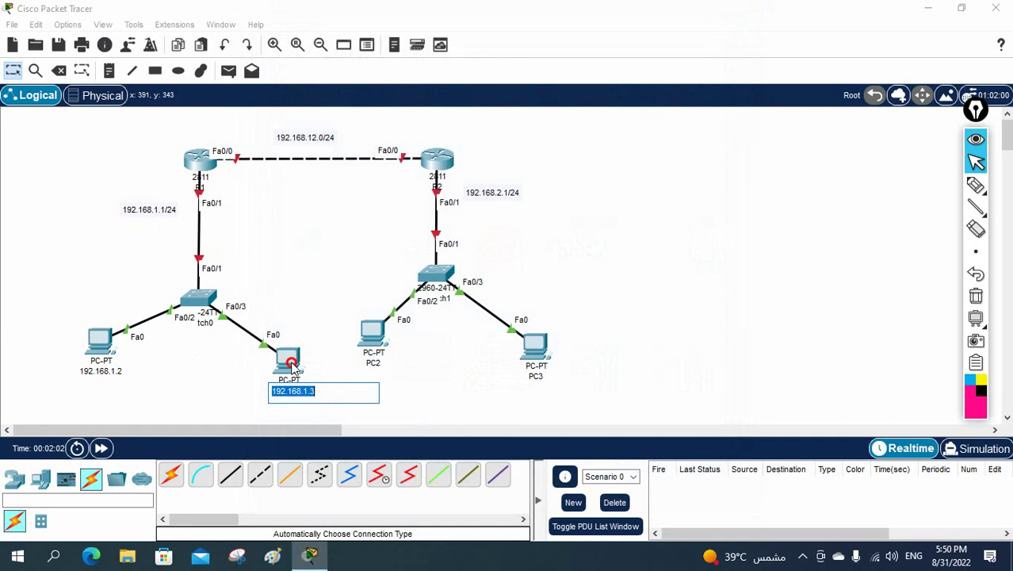
{"action": "left_click", "coordinate": [288, 361]}
Give PC1 IPv4 192.168.1.3, mask 255.255.255.0 and gateway 192.168.1.1
{"action": "left_click", "coordinate": [367, 46]}
{"action": "left_click", "coordinate": [318, 111]}
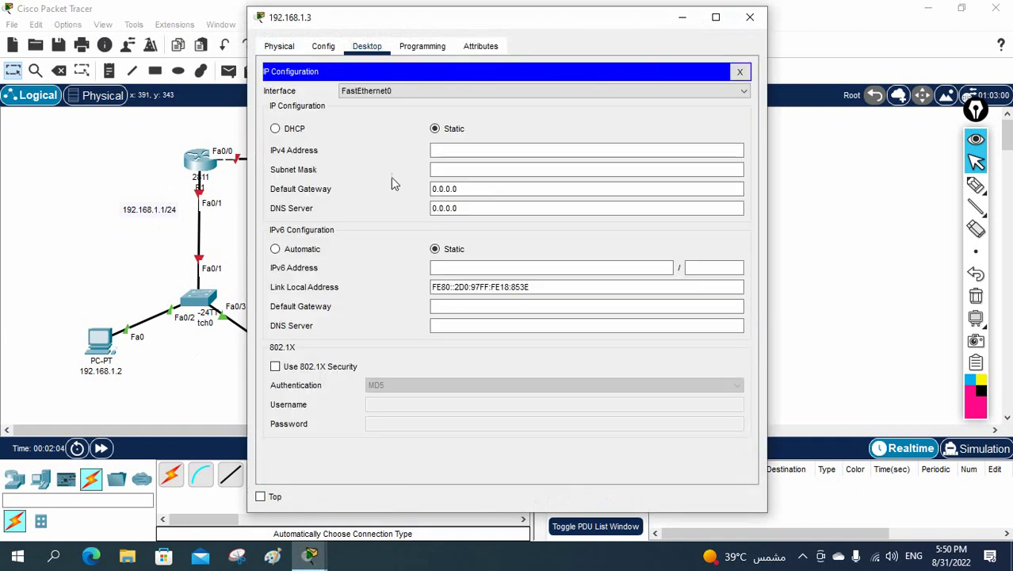
{"action": "left_click", "coordinate": [469, 149]}
{"action": "type", "text": "192.168.1.3"}
{"action": "left_click", "coordinate": [468, 168]}
{"action": "left_click_drag", "start_coordinate": [469, 187], "coordinate": [377, 185]}
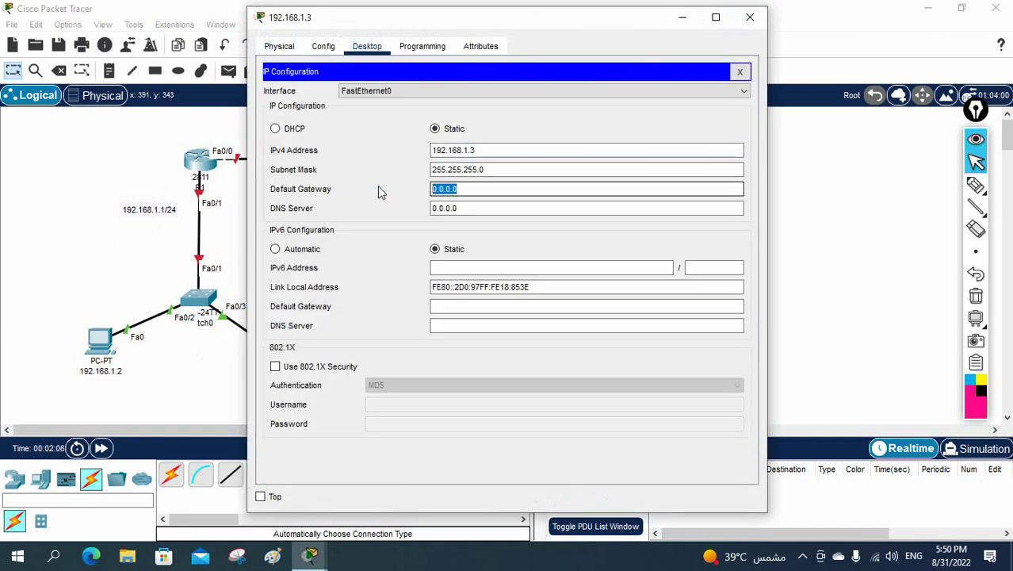
{"action": "type", "text": "192.168.1.3"}
{"action": "key", "text": "BackSpace"}
{"action": "type", "text": "1"}
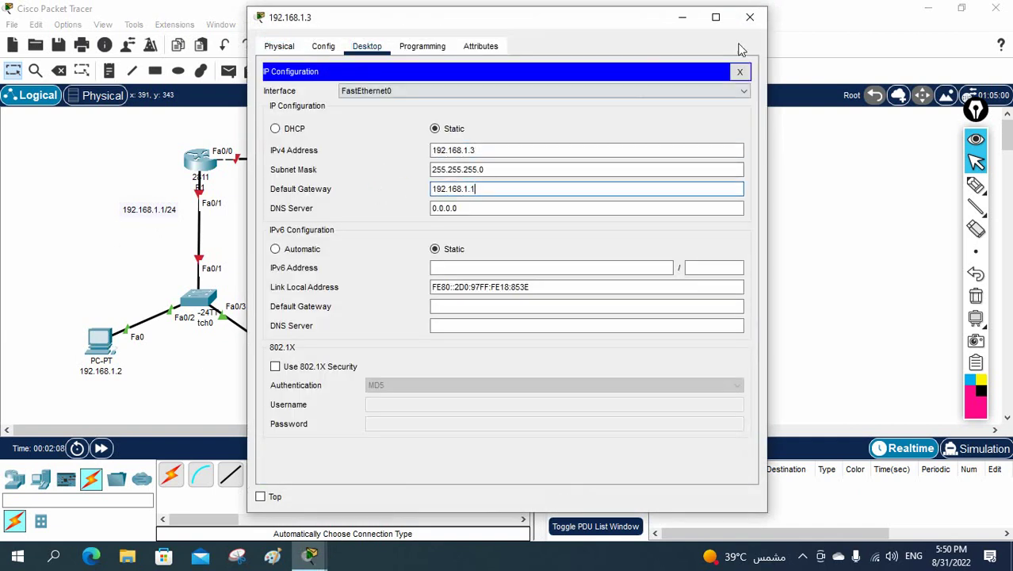
{"action": "left_click", "coordinate": [749, 17]}
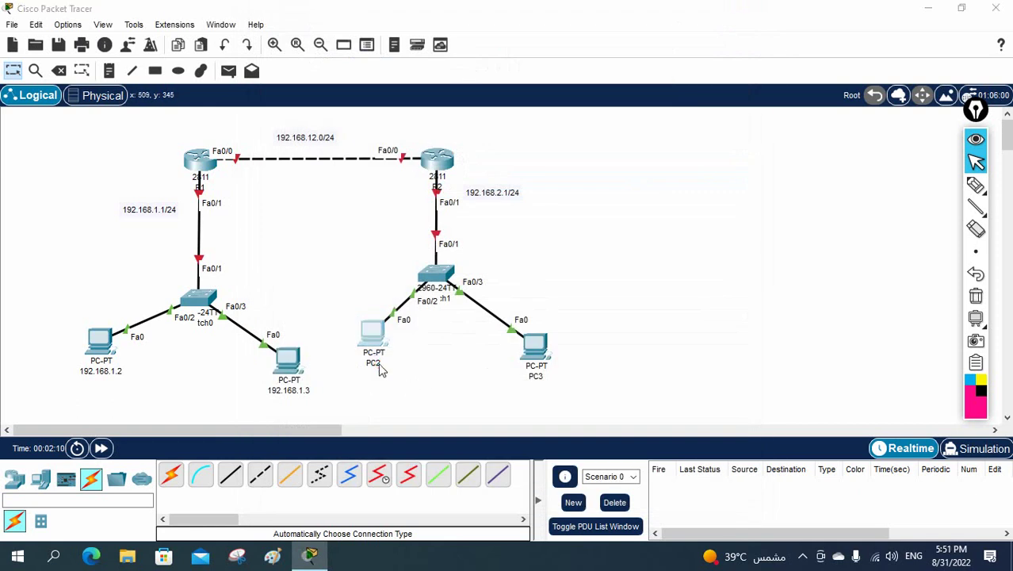
Rename PC2's label to 192.168.2.2
{"action": "left_click", "coordinate": [376, 363]}
{"action": "type", "text": "192.168.1.3"}
{"action": "key", "text": "BackSpace"}
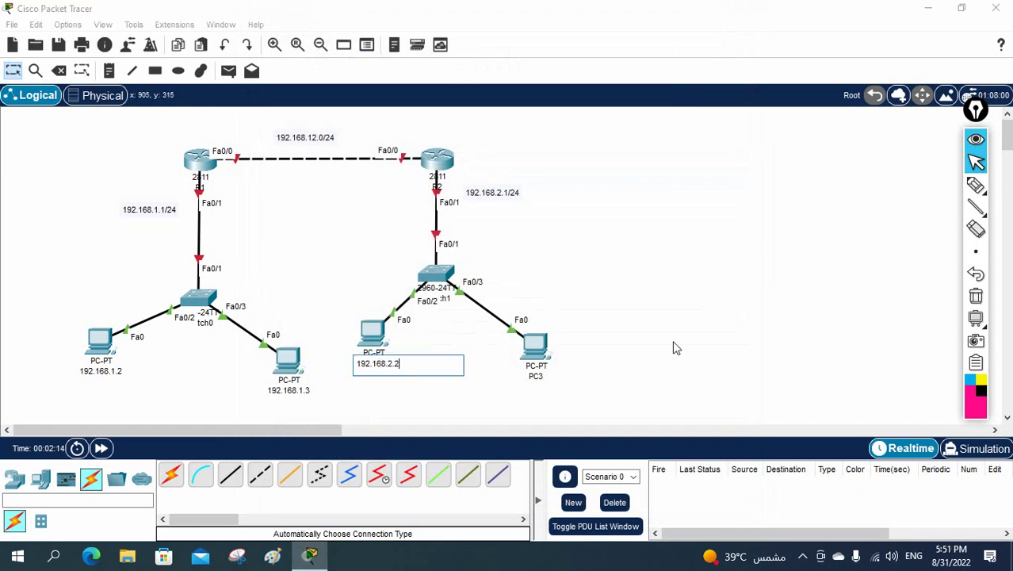
{"action": "key", "text": "ctrl+a"}
{"action": "key", "text": "ctrl+c"}
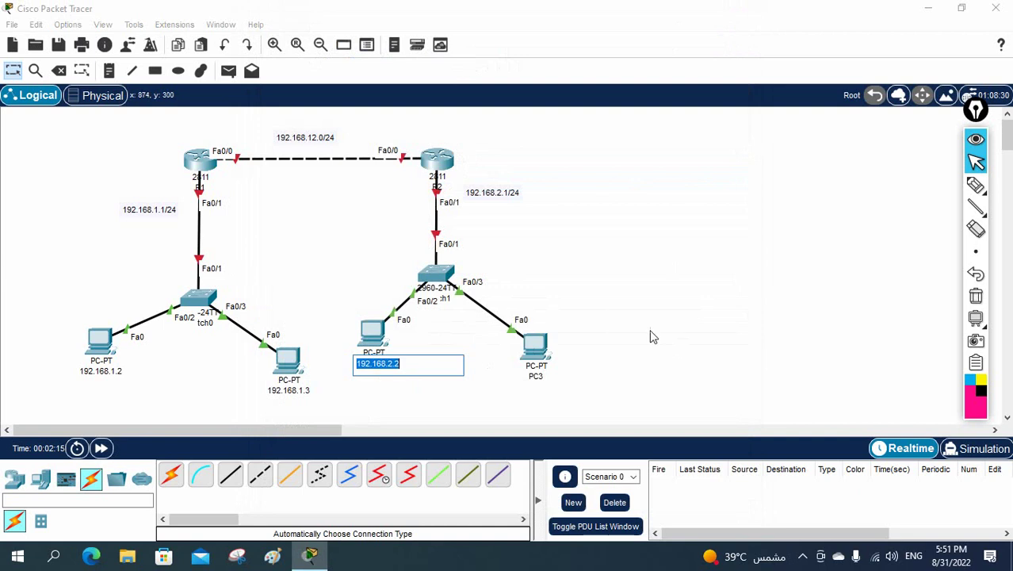
{"action": "left_click", "coordinate": [370, 334]}
Give PC2 IPv4 192.168.2.2, mask 255.255.255.0 and gateway 192.168.2.1
{"action": "left_click", "coordinate": [368, 48]}
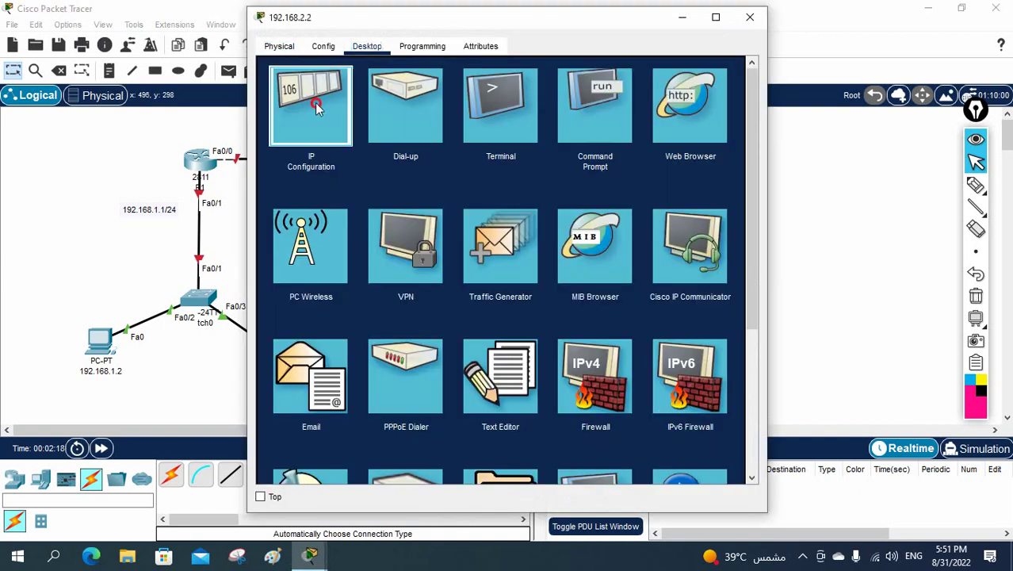
{"action": "left_click", "coordinate": [313, 105]}
{"action": "left_click", "coordinate": [449, 150]}
{"action": "key", "text": "ctrl+v"}
{"action": "left_click", "coordinate": [449, 169]}
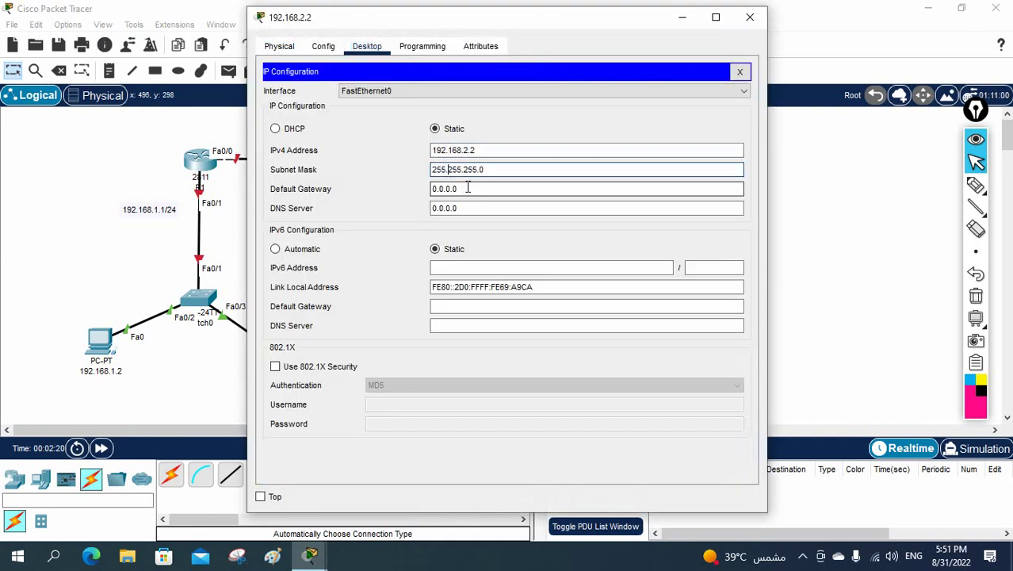
{"action": "key", "text": "Tab"}
{"action": "type", "text": "192.168.2.1"}
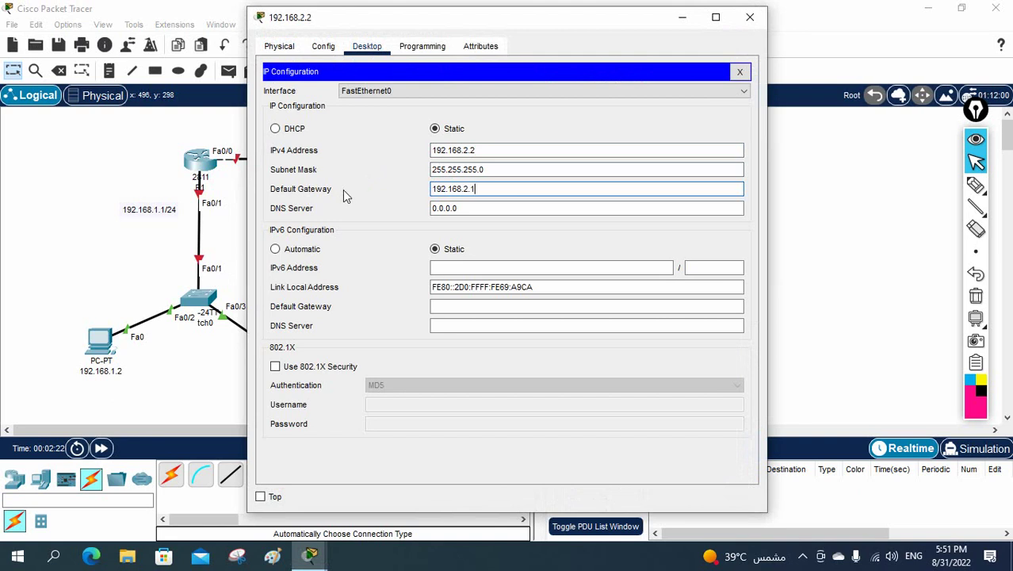
{"action": "left_click", "coordinate": [749, 18]}
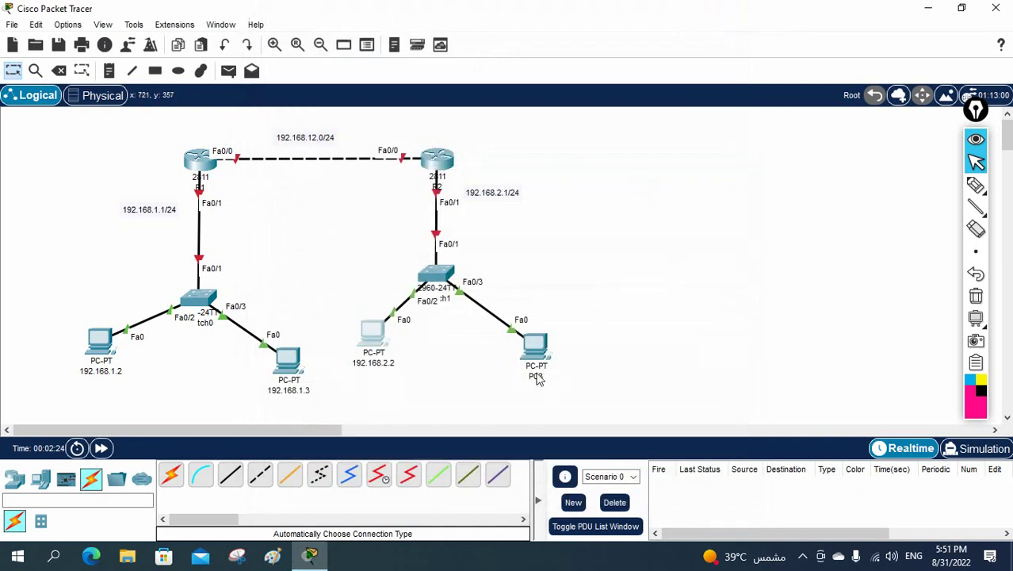
Rename PC3's label to 192.168.2.3
{"action": "left_click", "coordinate": [535, 375]}
{"action": "key", "text": "ctrl+v"}
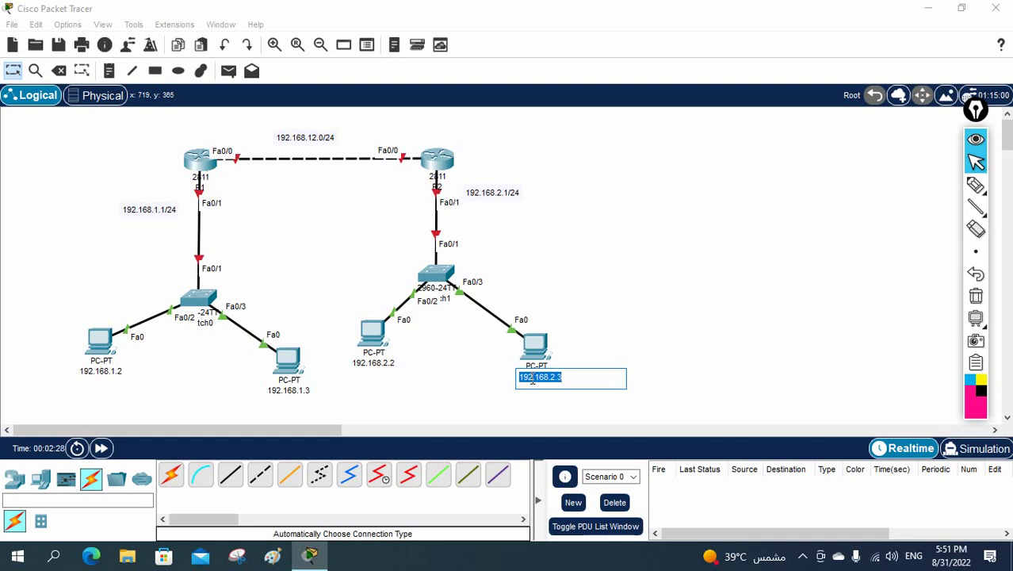
{"action": "left_click", "coordinate": [535, 345]}
Give PC3 static IPv4 192.168.2.3 with mask 255.255.255.0 and a gateway
{"action": "left_click", "coordinate": [367, 46]}
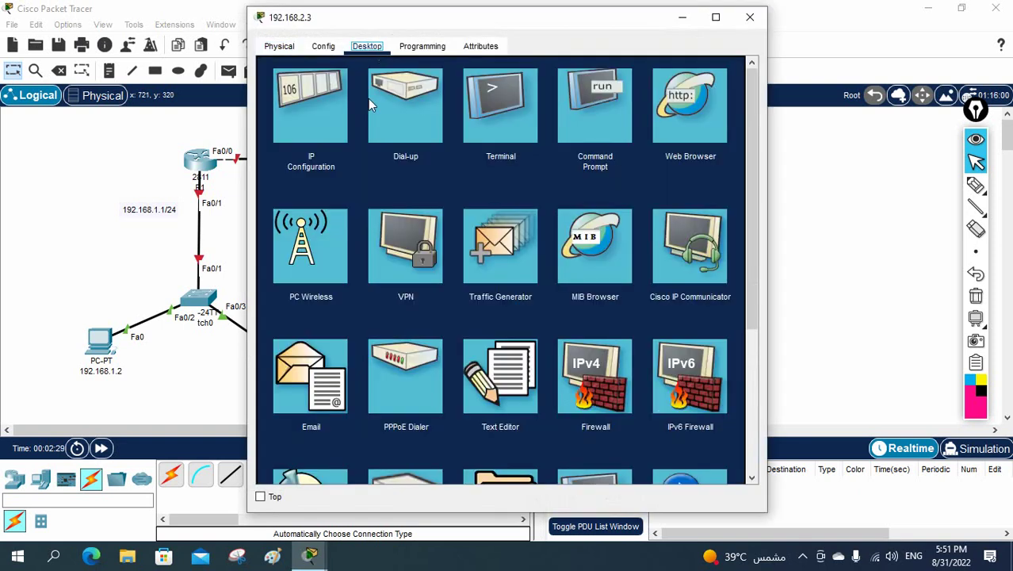
{"action": "left_click", "coordinate": [349, 119]}
{"action": "left_click", "coordinate": [479, 151]}
{"action": "type", "text": "192.168.2.3"}
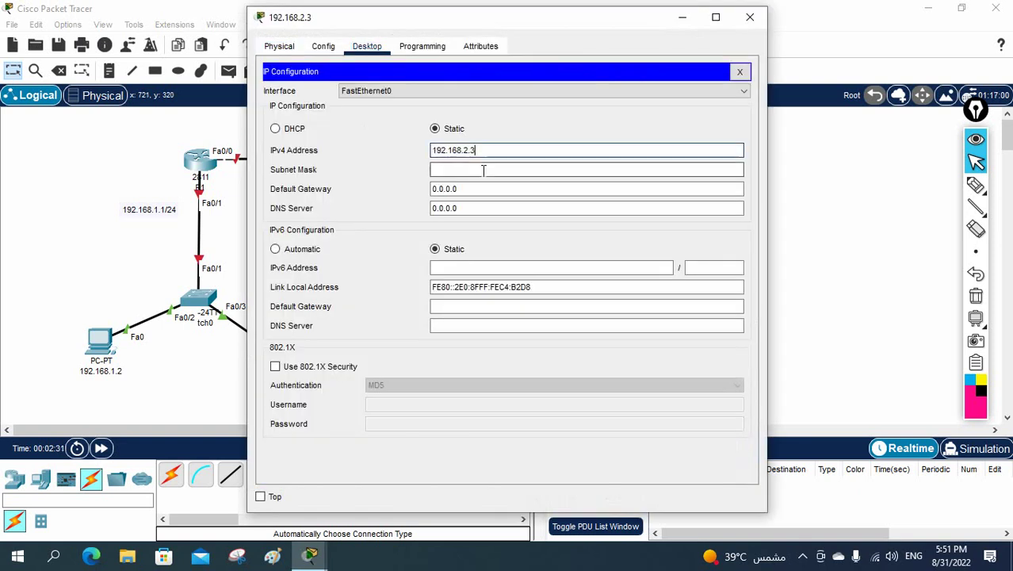
{"action": "key", "text": "Tab"}
{"action": "key", "text": "Tab"}
{"action": "type", "text": "192.168.2.3"}
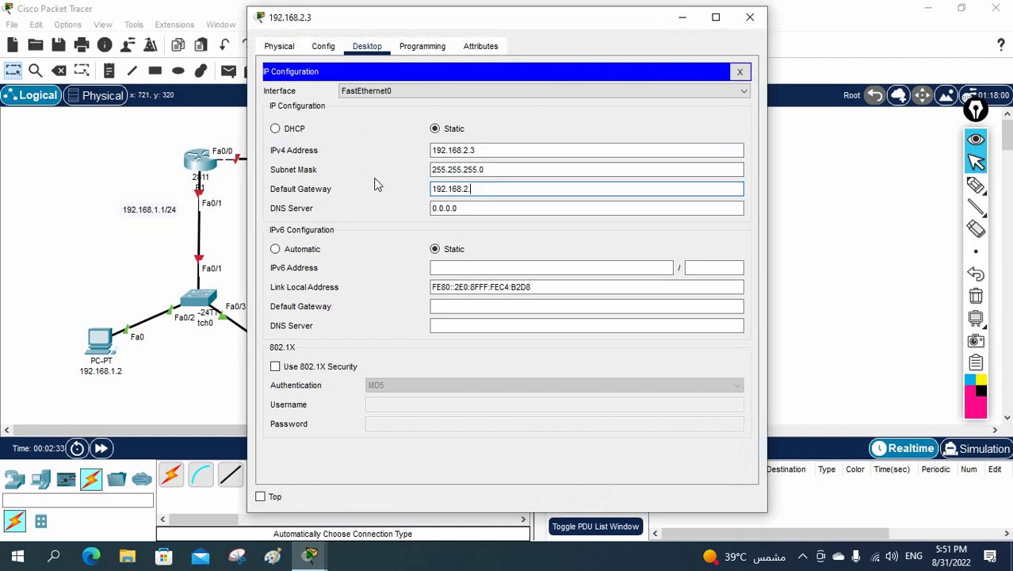
{"action": "left_click", "coordinate": [750, 17]}
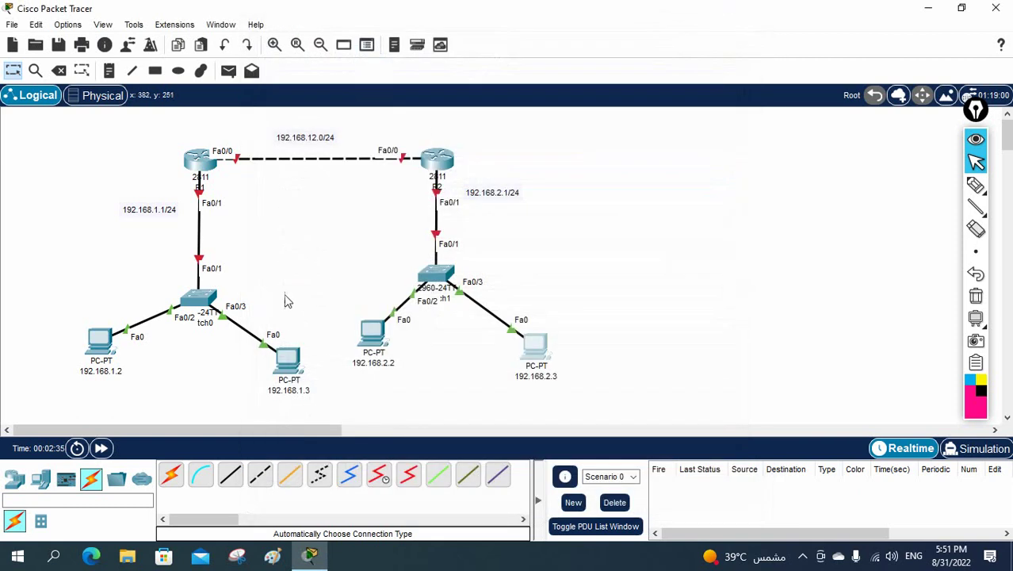
Shift the topology left and bring up R1's CLI in a wide, repositioned window
{"action": "left_click_drag", "start_coordinate": [84, 129], "coordinate": [604, 448]}
{"action": "left_click_drag", "start_coordinate": [192, 159], "coordinate": [78, 145]}
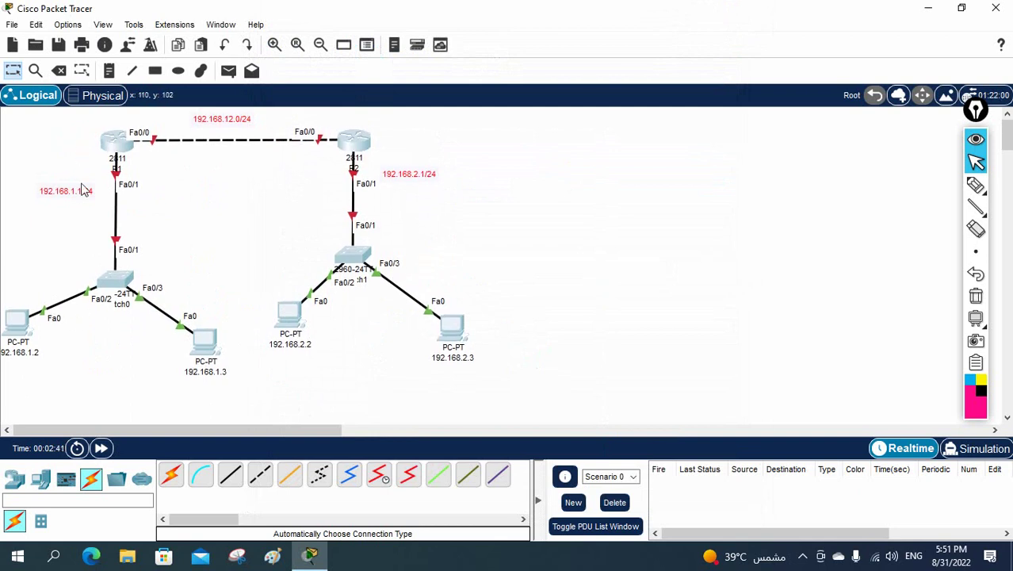
{"action": "left_click", "coordinate": [108, 147]}
{"action": "left_click_drag", "start_coordinate": [418, 10], "coordinate": [578, 62]}
{"action": "left_click", "coordinate": [515, 87]}
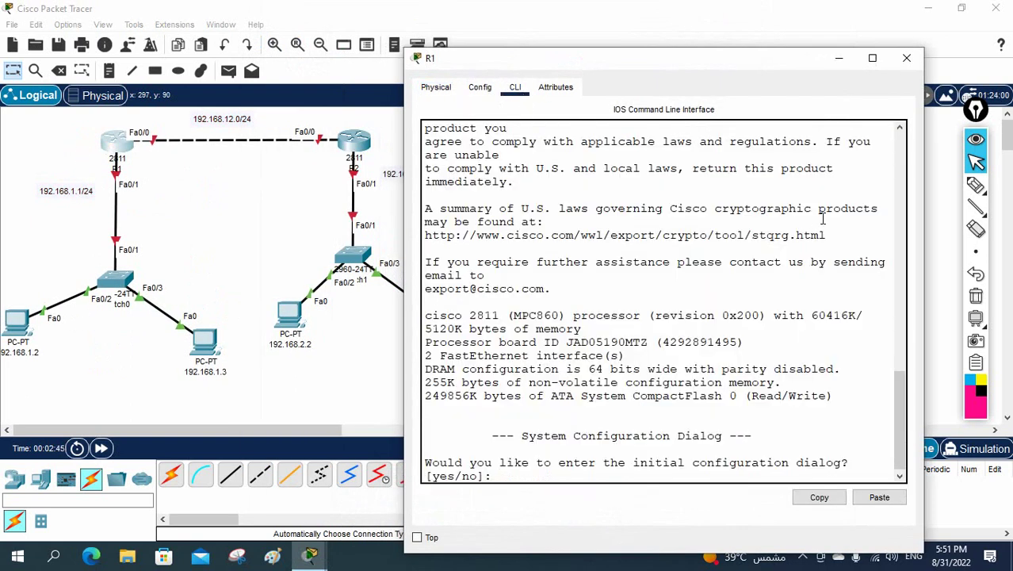
{"action": "left_click_drag", "start_coordinate": [924, 207], "coordinate": [998, 206]}
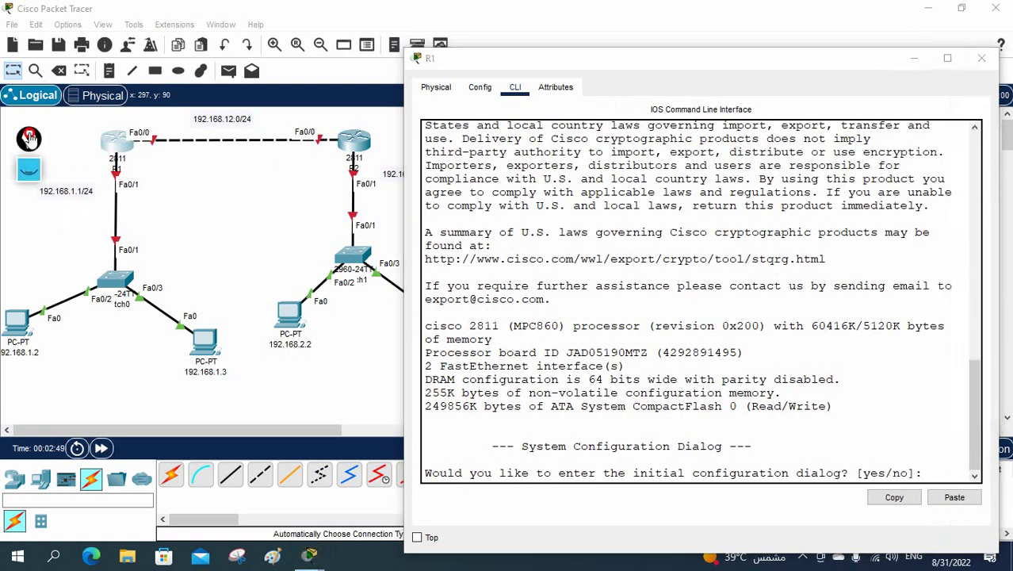
{"action": "left_click_drag", "start_coordinate": [402, 200], "coordinate": [377, 200]}
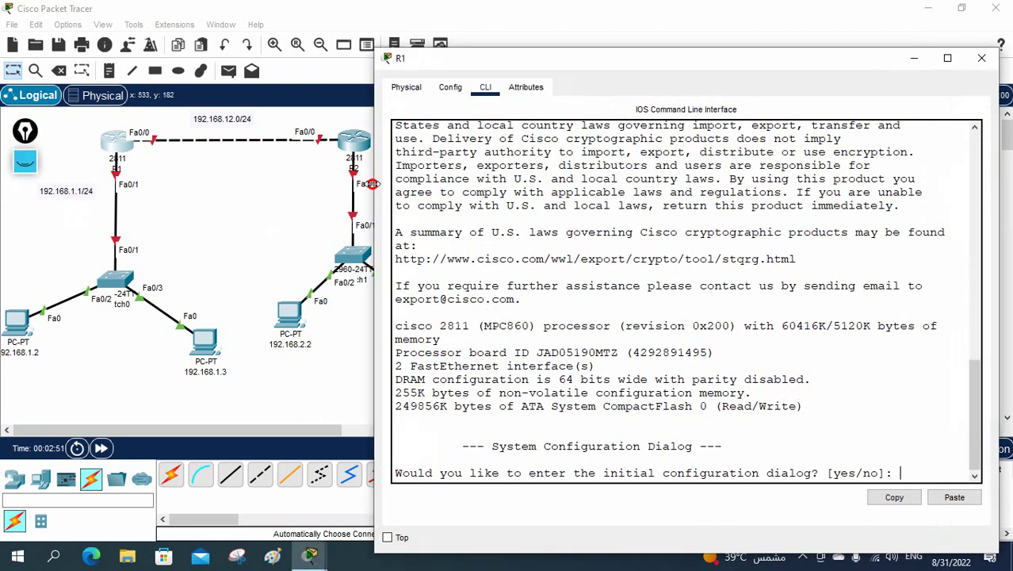
{"action": "left_click_drag", "start_coordinate": [643, 61], "coordinate": [665, 23]}
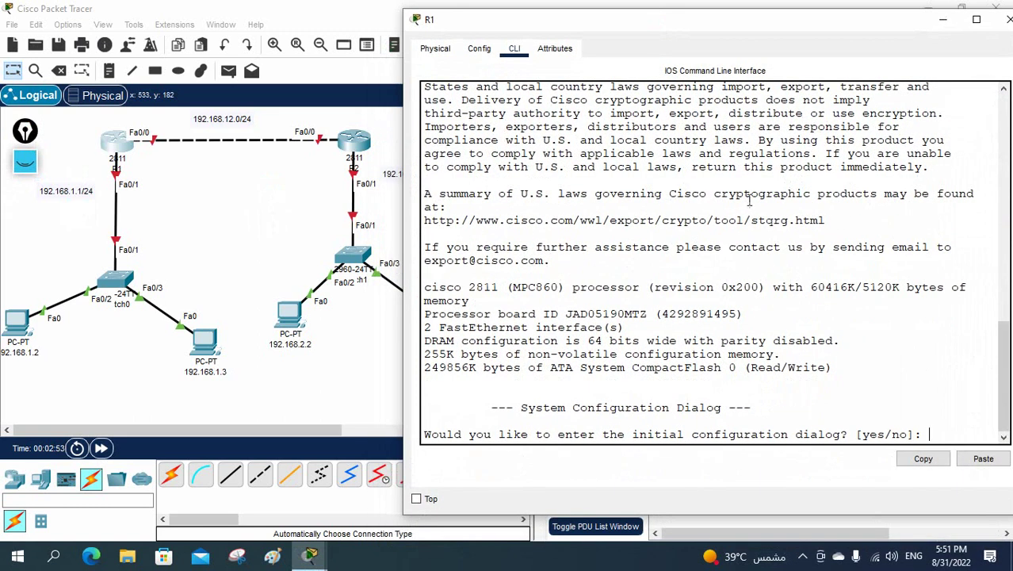
Skip the setup dialog, enter enable and config t, and set hostname R1
{"action": "key", "text": "Return"}
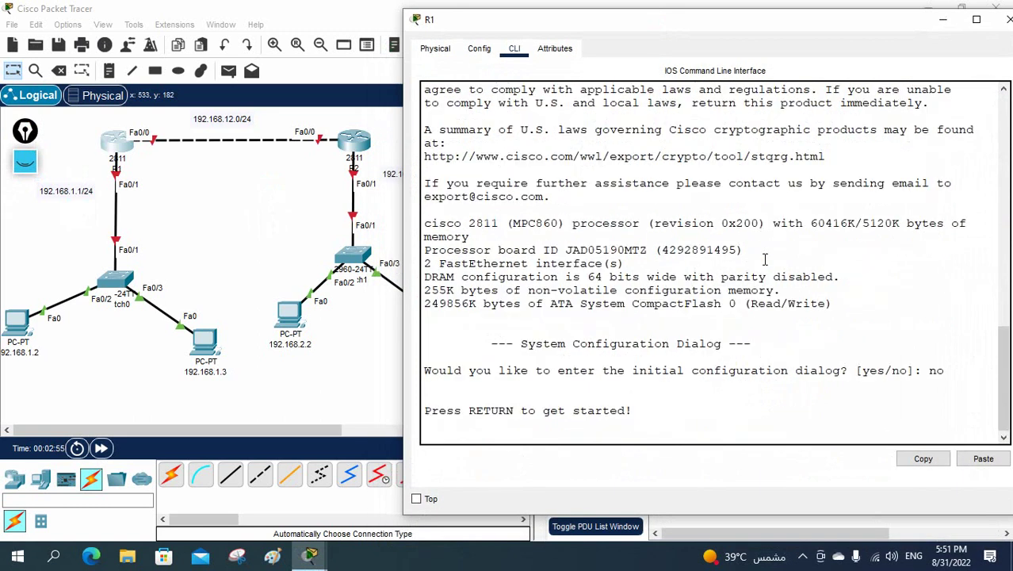
{"action": "key", "text": "Return"}
{"action": "key", "text": "Return"}
{"action": "type", "text": "en"}
{"action": "key", "text": "Return"}
{"action": "type", "text": "config"}
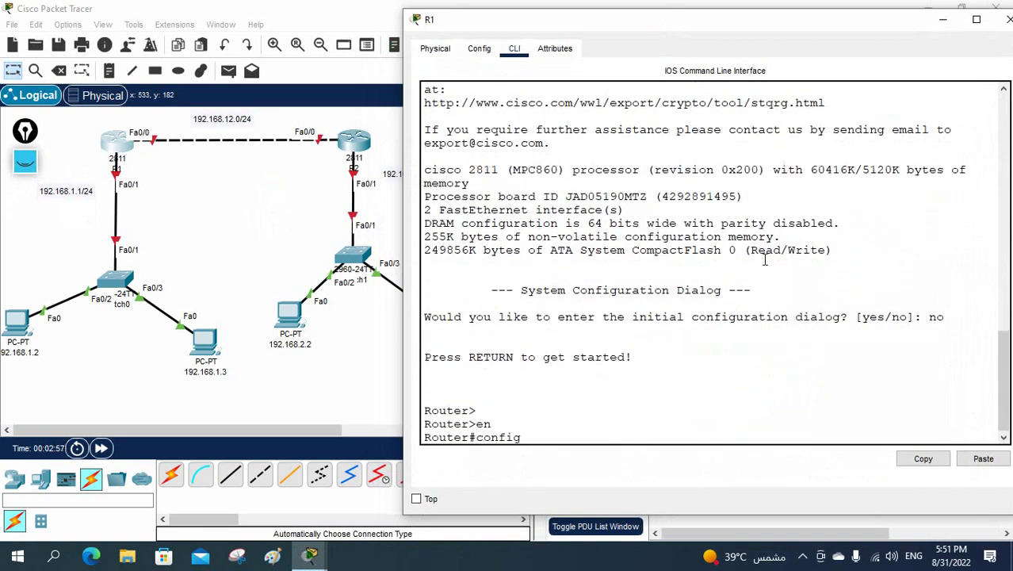
{"action": "type", "text": " t"}
{"action": "key", "text": "Return"}
{"action": "type", "text": "host"}
{"action": "key", "text": "Tab"}
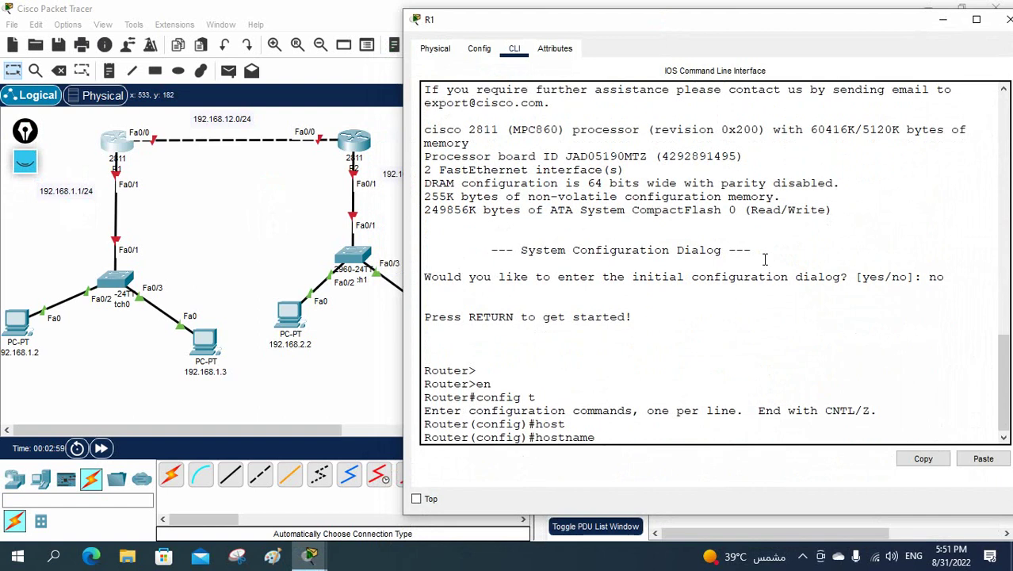
{"action": "type", "text": "R1"}
{"action": "key", "text": "Return"}
{"action": "key", "text": "Return"}
{"action": "key", "text": "Return"}
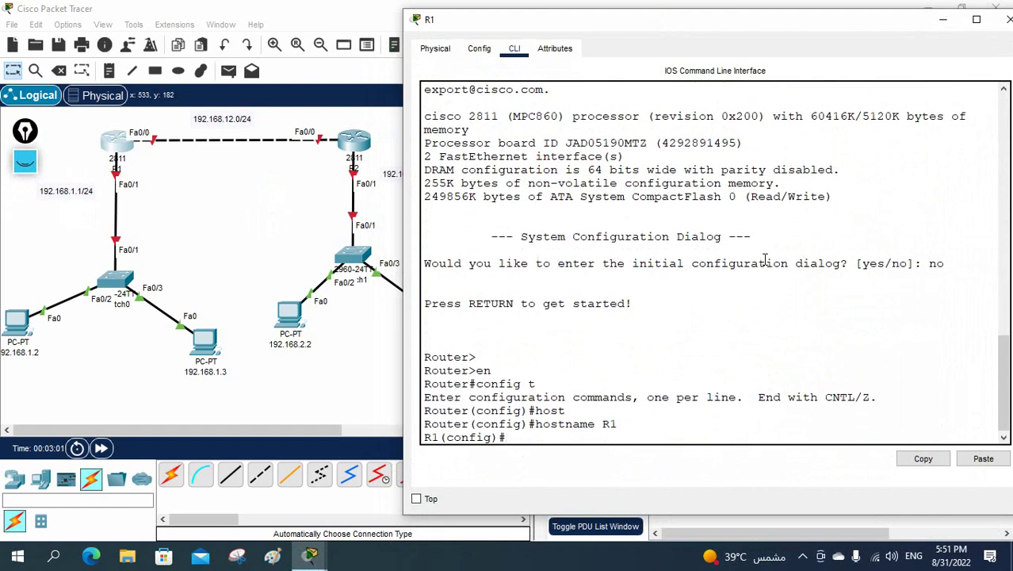
{"action": "type", "text": "int f0/0"}
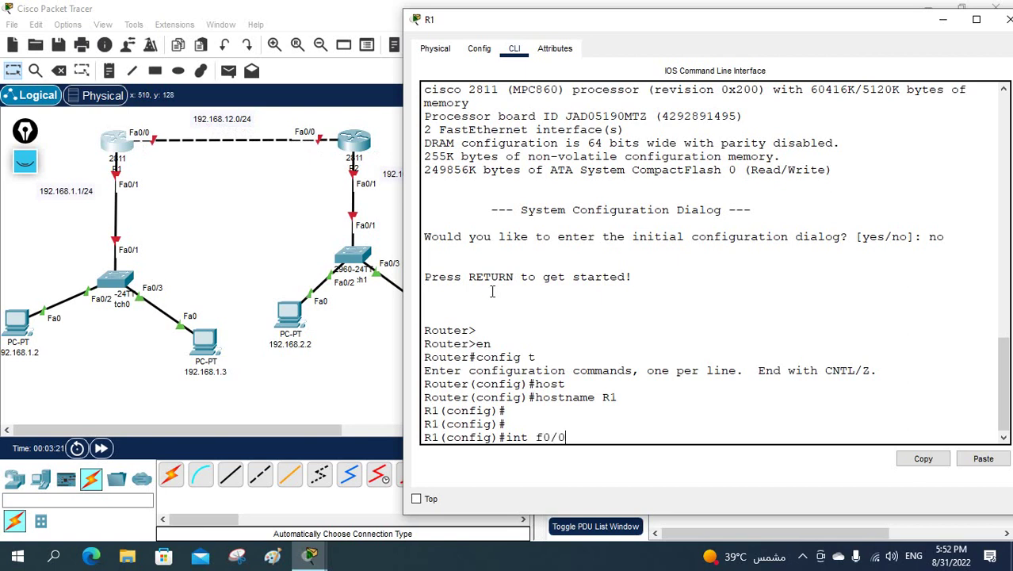
Assign R1 Fa0/0 192.168.12.1/24 and Fa0/1 192.168.1.1/24, enabling both with no shutdown
{"action": "key", "text": "Return"}
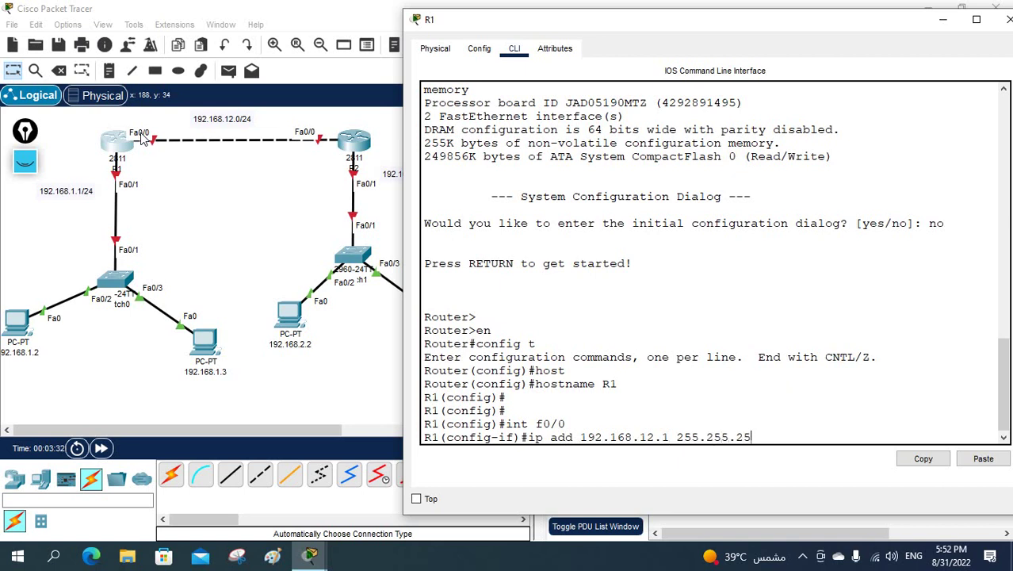
{"action": "key", "text": "Return"}
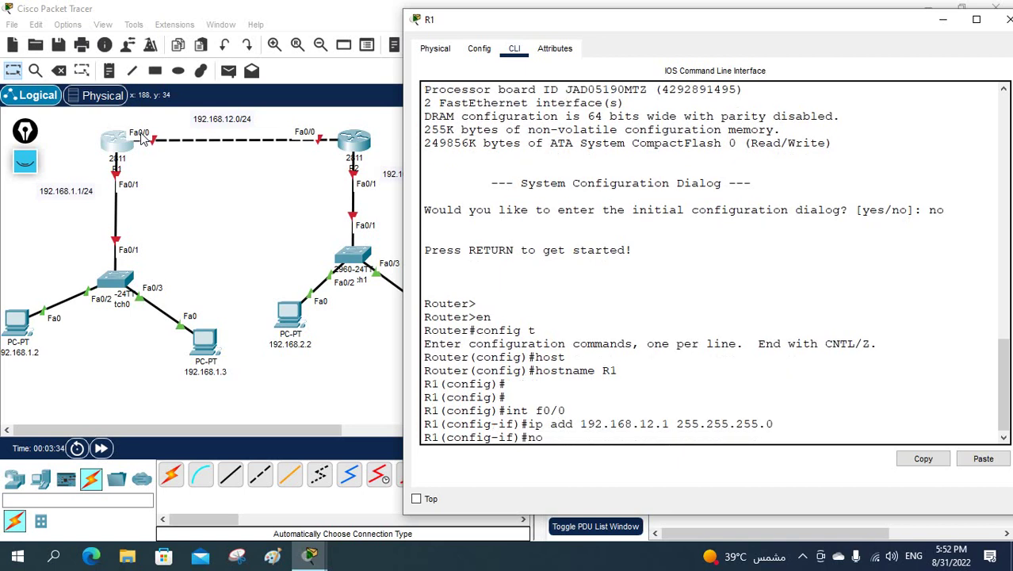
{"action": "type", "text": "no sh"}
{"action": "key", "text": "Return"}
{"action": "key", "text": "Return"}
{"action": "key", "text": "Return"}
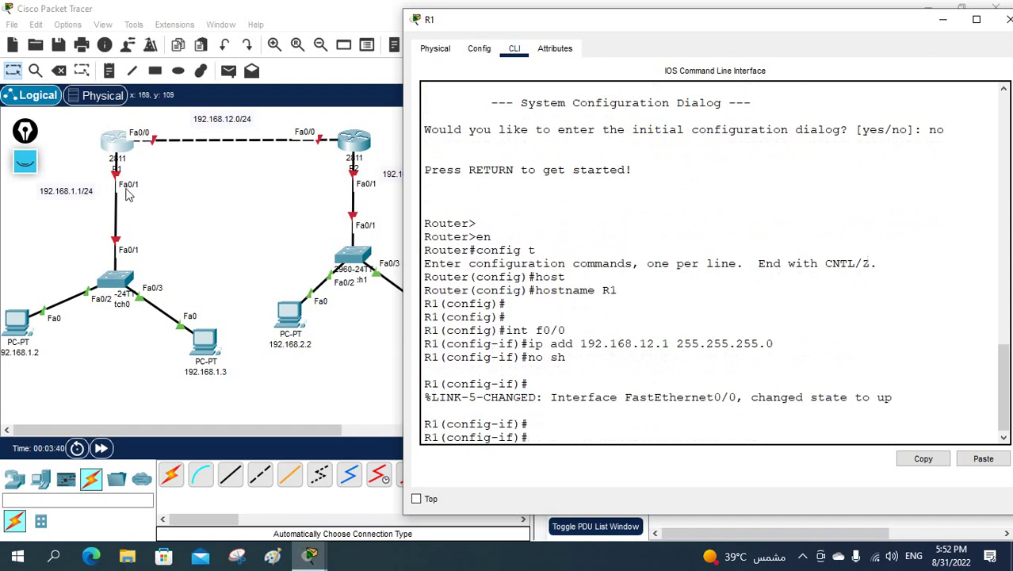
{"action": "type", "text": "nt f0/1"}
{"action": "key", "text": "Return"}
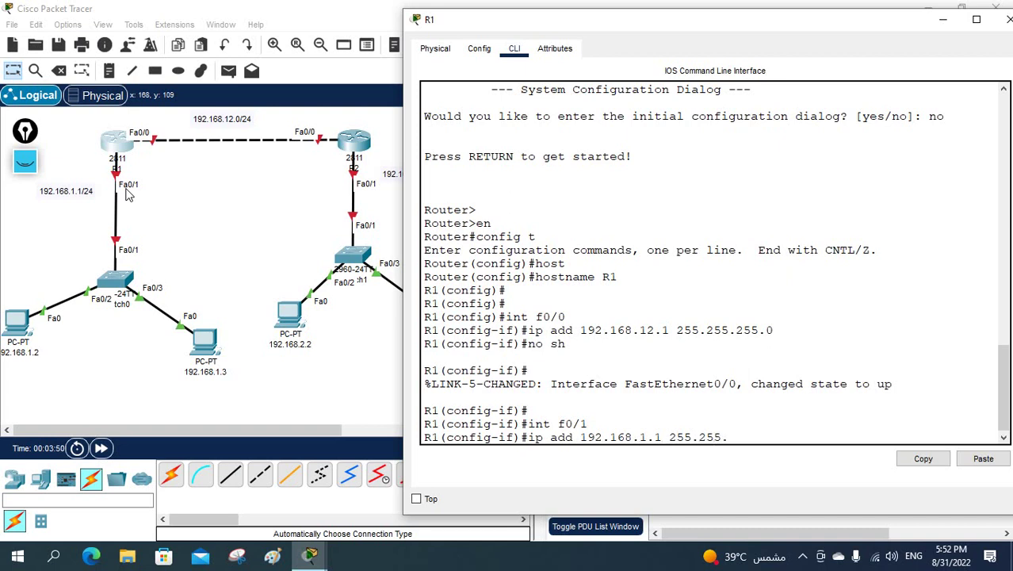
{"action": "key", "text": "Return"}
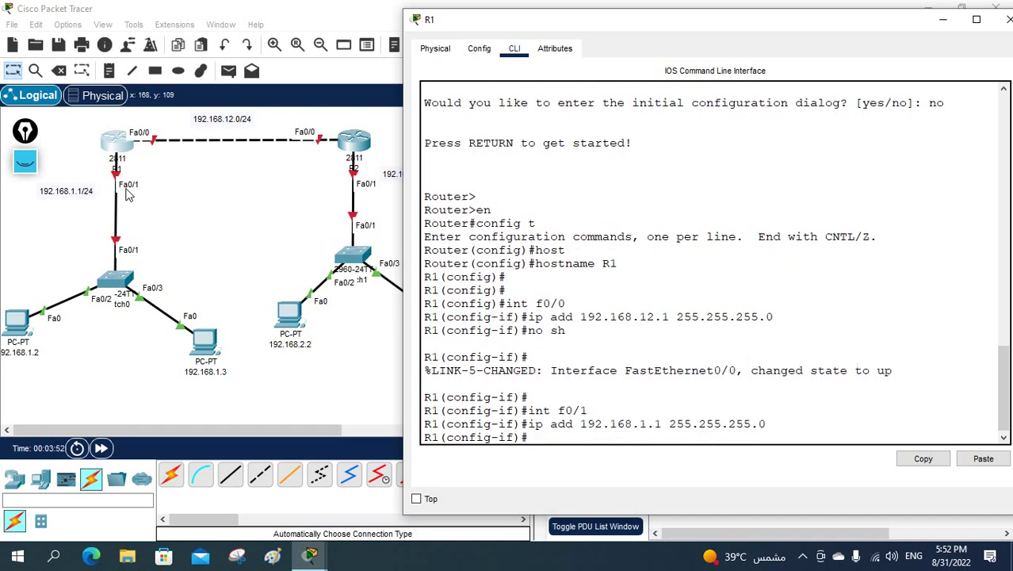
{"action": "type", "text": "no sh"}
{"action": "key", "text": "Return"}
{"action": "key", "text": "Return"}
{"action": "key", "text": "Return"}
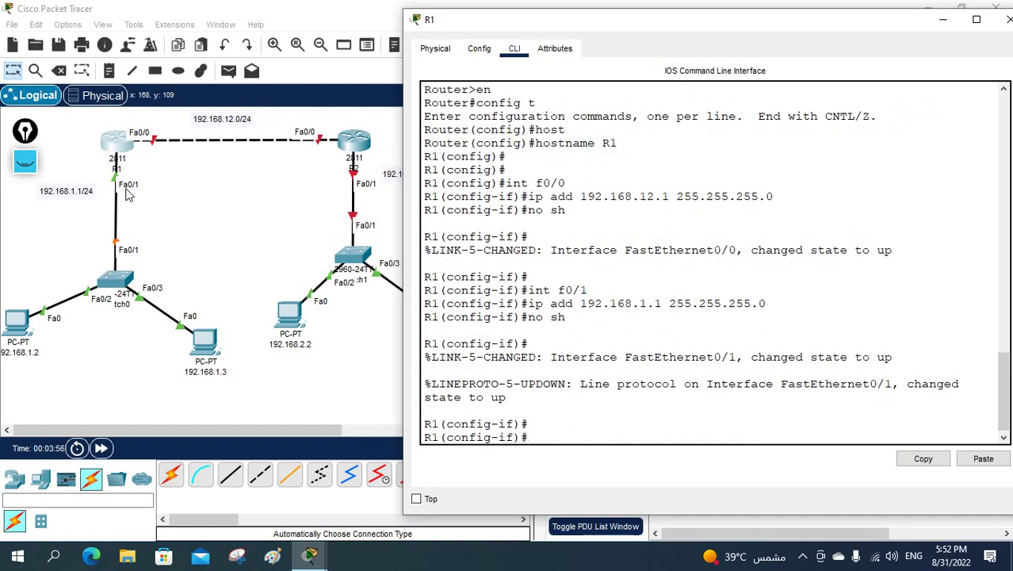
Exit interface mode and query router eigrp ? to see the 1-65535 AS range
{"action": "type", "text": "exit"}
{"action": "key", "text": "Return"}
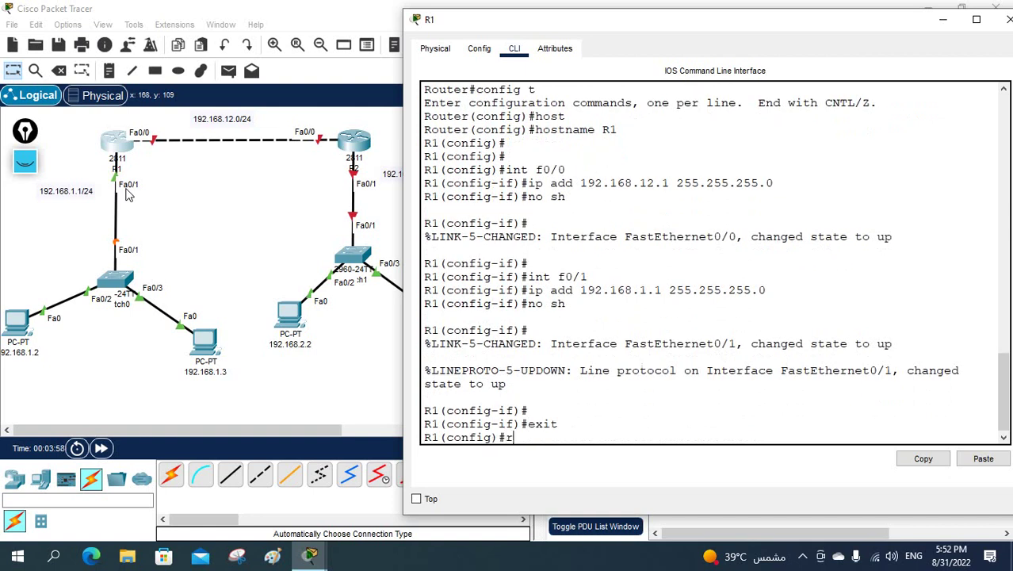
{"action": "type", "text": "router ei"}
{"action": "key", "text": "Tab"}
{"action": "type", "text": "?"}
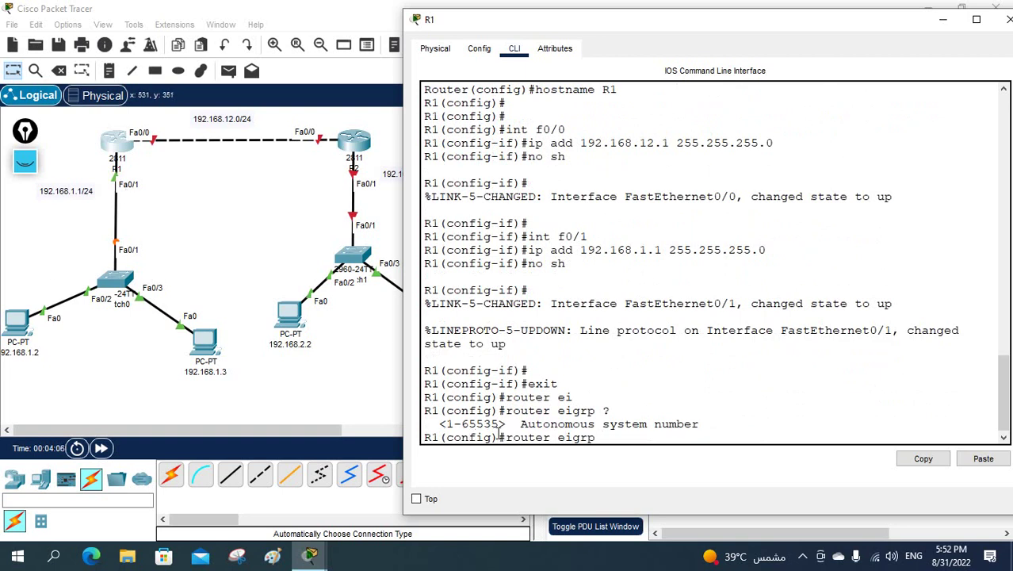
{"action": "left_click_drag", "start_coordinate": [445, 427], "coordinate": [495, 427]}
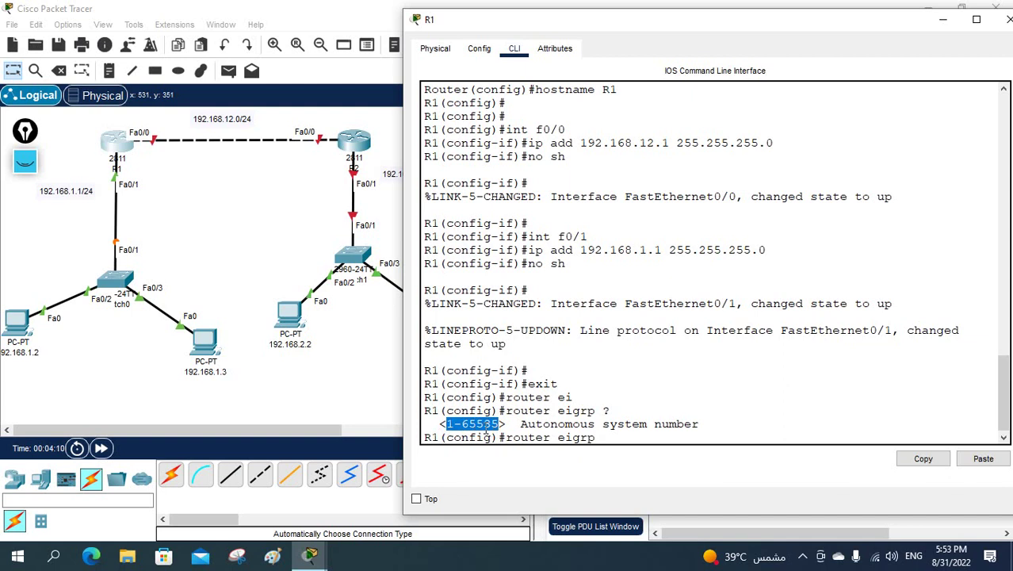
{"action": "left_click", "coordinate": [25, 161]}
{"action": "left_click", "coordinate": [26, 206]}
{"action": "left_click_drag", "start_coordinate": [103, 109], "coordinate": [118, 127]}
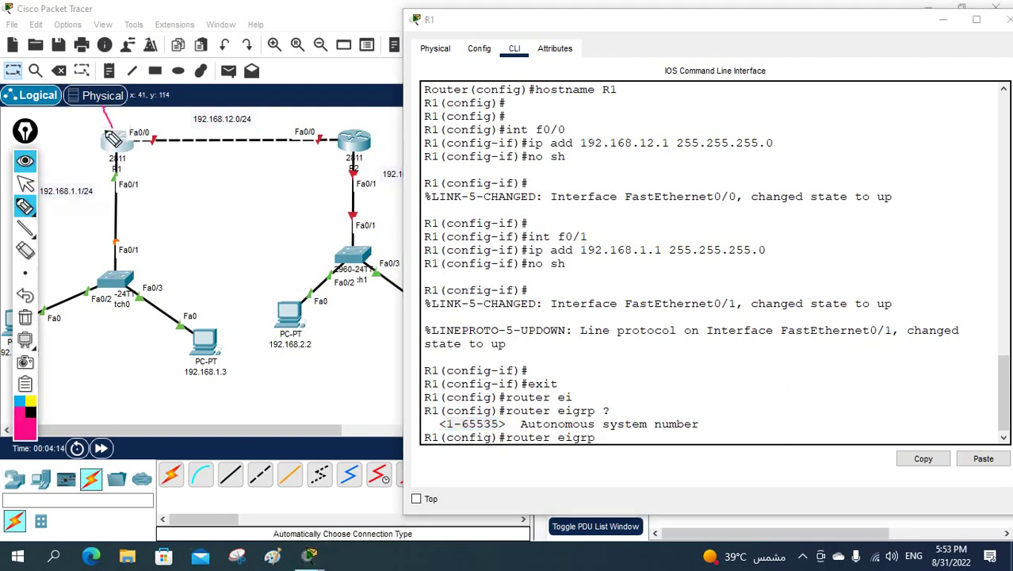
{"action": "left_click_drag", "start_coordinate": [376, 111], "coordinate": [363, 133]}
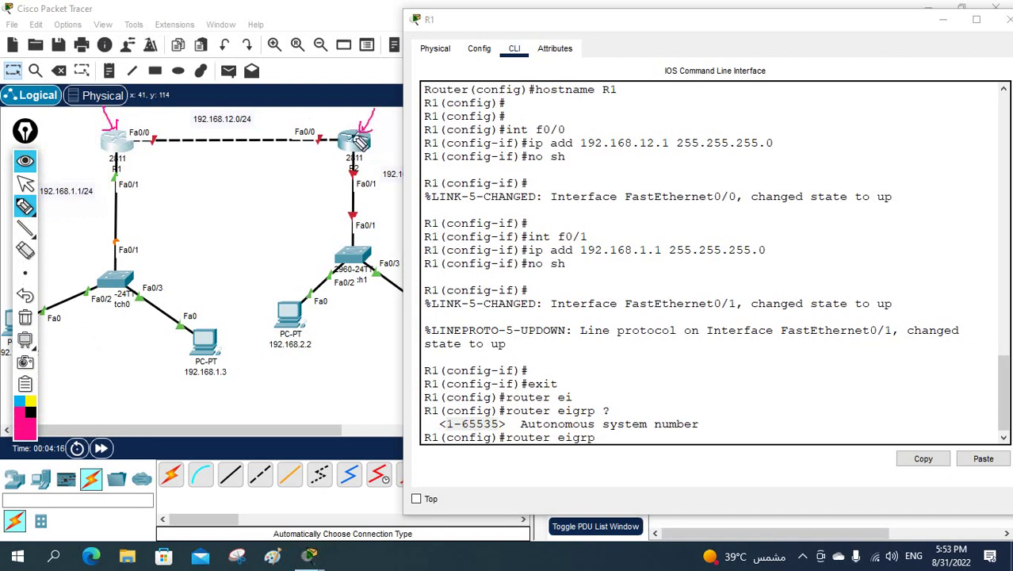
{"action": "mouse_move", "coordinate": [238, 129]}
{"action": "left_mouse_down"}
{"action": "mouse_move", "coordinate": [224, 147]}
{"action": "mouse_move", "coordinate": [239, 130]}
{"action": "left_mouse_up"}
{"action": "mouse_move", "coordinate": [109, 149]}
{"action": "left_mouse_down"}
{"action": "mouse_move", "coordinate": [56, 231]}
{"action": "mouse_move", "coordinate": [74, 232]}
{"action": "mouse_move", "coordinate": [86, 212]}
{"action": "left_mouse_up"}
{"action": "mouse_move", "coordinate": [226, 220]}
{"action": "left_mouse_down"}
{"action": "mouse_move", "coordinate": [236, 199]}
{"action": "mouse_move", "coordinate": [243, 208]}
{"action": "left_mouse_up"}
{"action": "left_click_drag", "start_coordinate": [222, 228], "coordinate": [250, 212]}
{"action": "left_click_drag", "start_coordinate": [220, 236], "coordinate": [247, 223]}
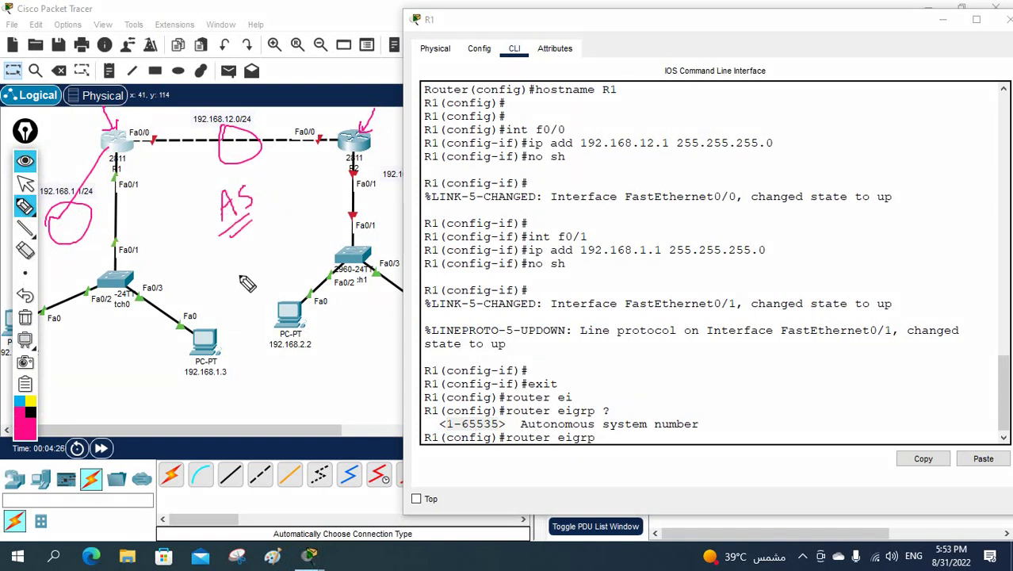
{"action": "mouse_move", "coordinate": [237, 274]}
{"action": "left_mouse_down"}
{"action": "mouse_move", "coordinate": [281, 254]}
{"action": "mouse_move", "coordinate": [279, 274]}
{"action": "mouse_move", "coordinate": [305, 248]}
{"action": "left_mouse_up"}
{"action": "left_click_drag", "start_coordinate": [296, 257], "coordinate": [319, 246]}
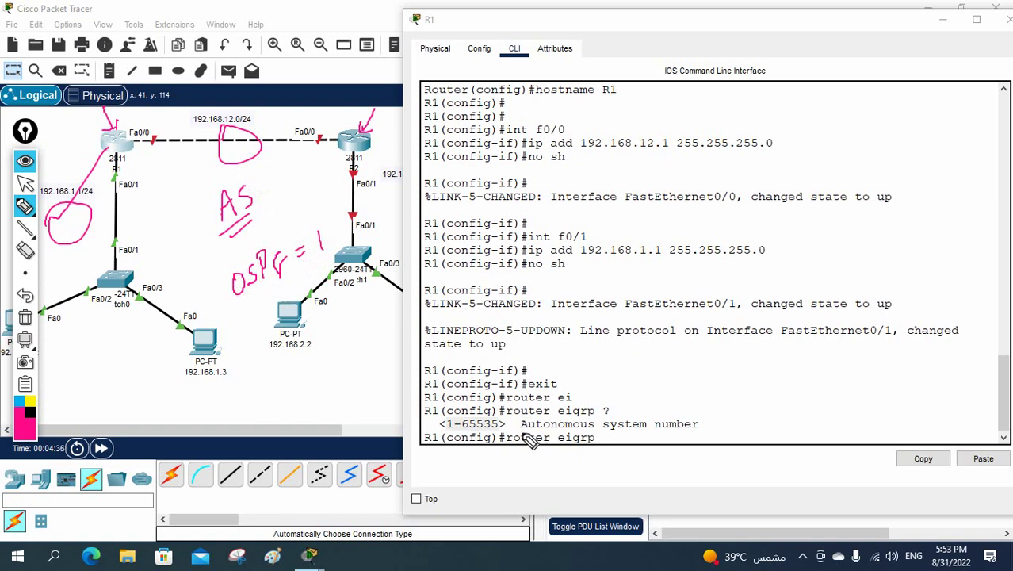
{"action": "left_click_drag", "start_coordinate": [520, 432], "coordinate": [626, 432]}
{"action": "mouse_move", "coordinate": [664, 372]}
{"action": "left_mouse_down"}
{"action": "mouse_move", "coordinate": [636, 417]}
{"action": "mouse_move", "coordinate": [650, 413]}
{"action": "left_mouse_up"}
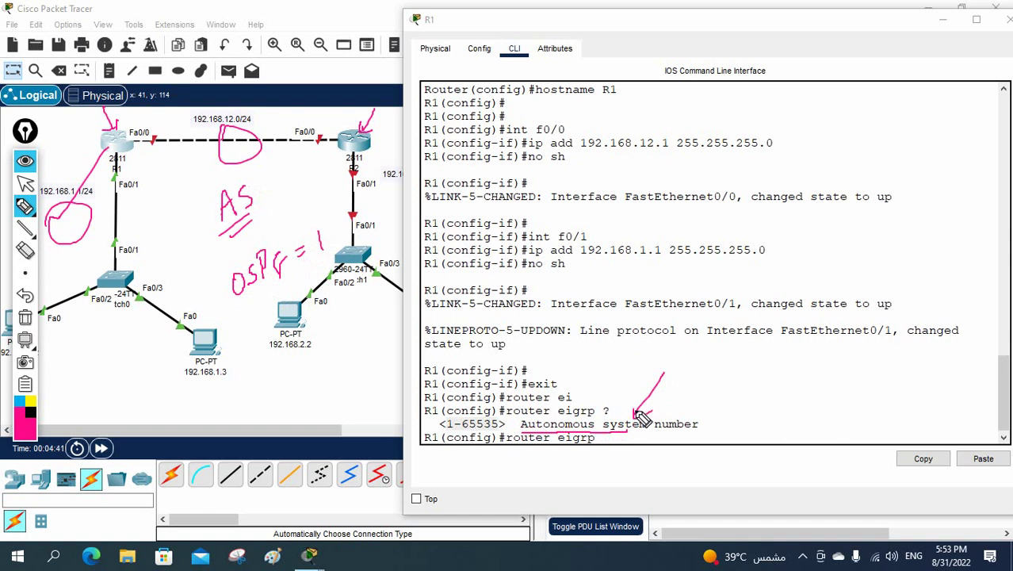
{"action": "left_click", "coordinate": [24, 319]}
{"action": "left_click", "coordinate": [24, 183]}
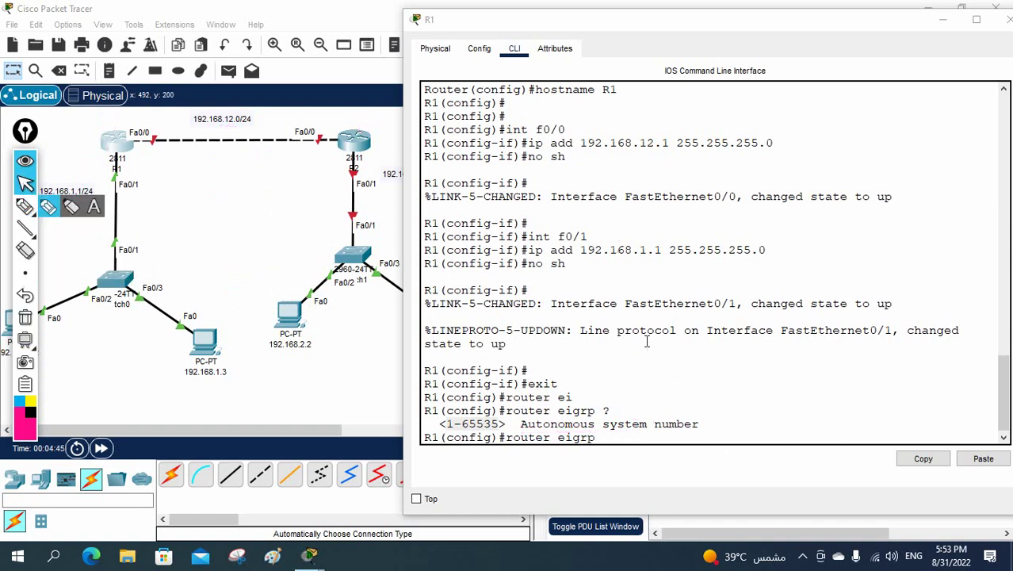
Run router eigrp 1 on R1 and begin the network command
{"action": "left_click", "coordinate": [616, 435]}
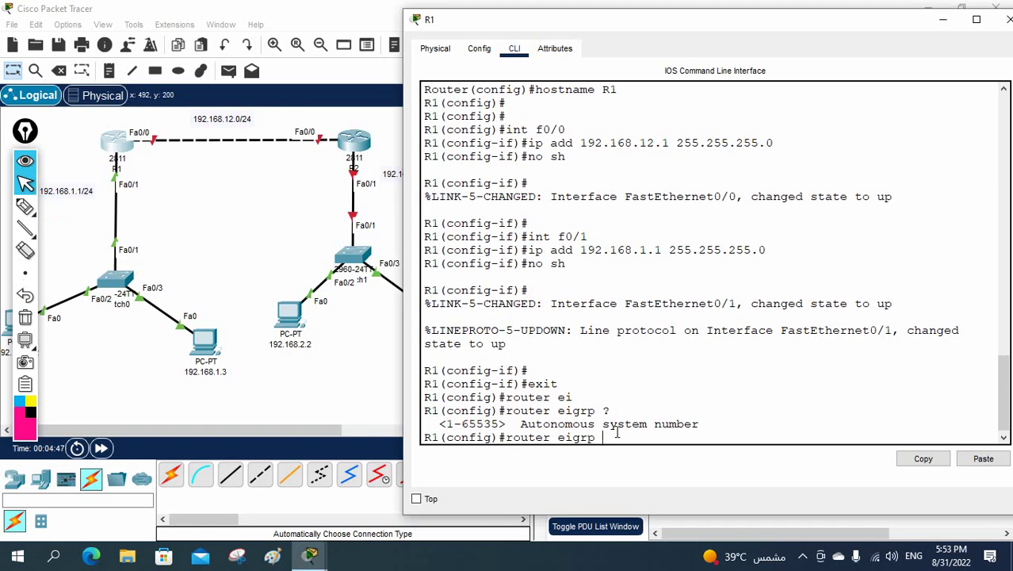
{"action": "type", "text": "1"}
{"action": "key", "text": "Return"}
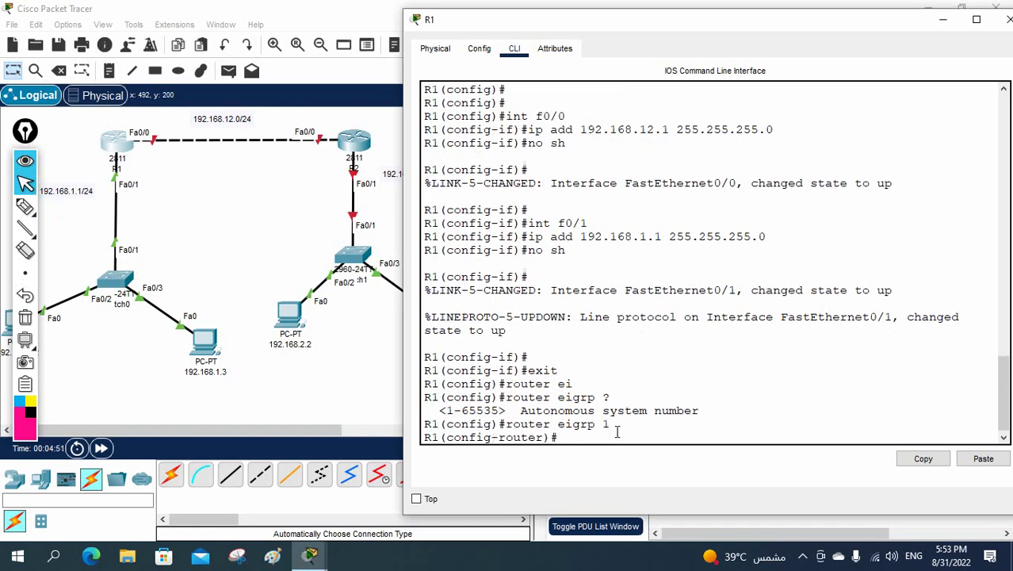
{"action": "key", "text": "Tab"}
{"action": "type", "text": "t"}
{"action": "key", "text": "Tab"}
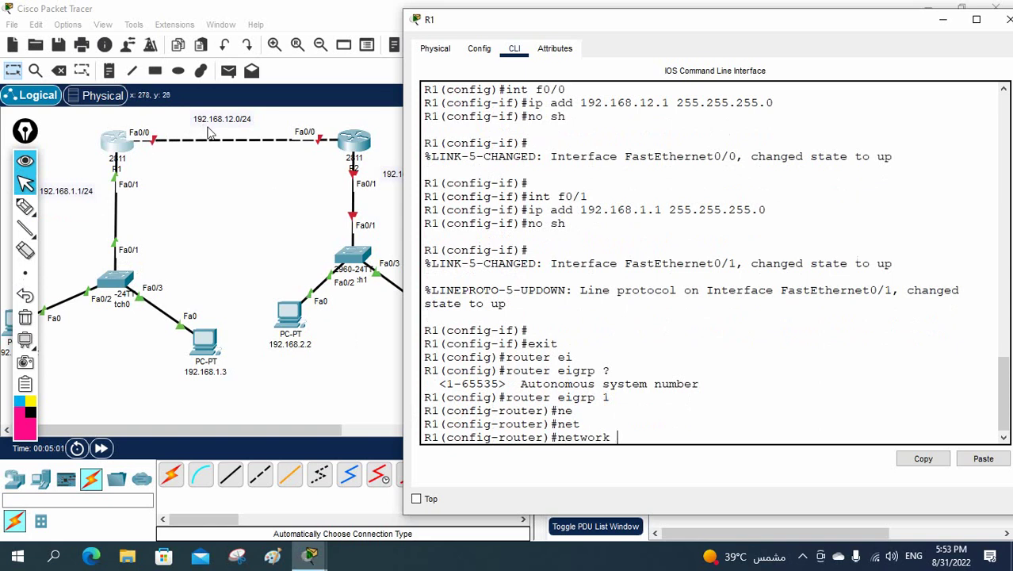
Handwrite 192.168.12.1/24 on the diagram and derive network 192.168.12.0 below it, underlined
{"action": "left_click", "coordinate": [25, 207]}
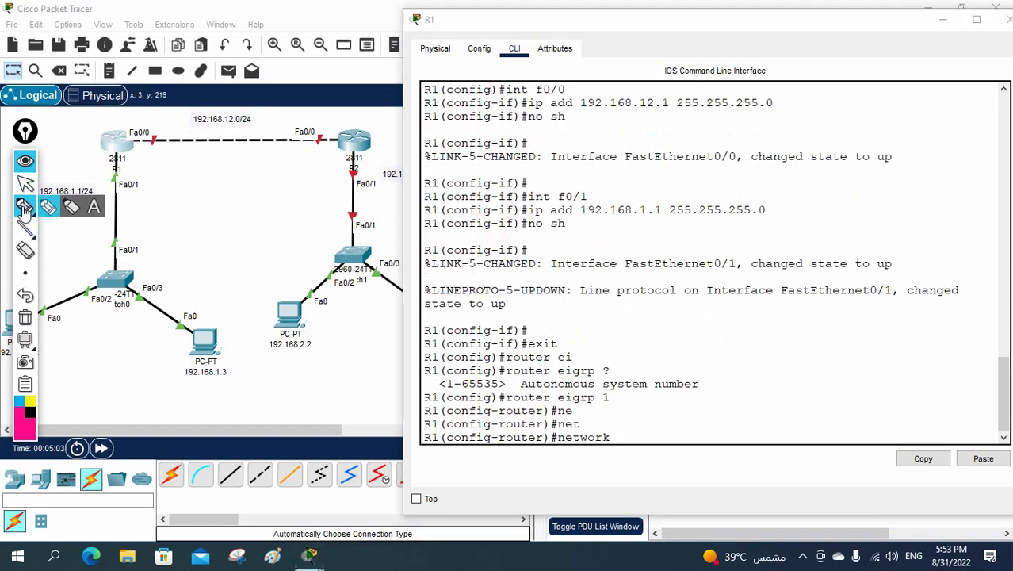
{"action": "mouse_move", "coordinate": [180, 193]}
{"action": "left_mouse_down"}
{"action": "mouse_move", "coordinate": [222, 183]}
{"action": "mouse_move", "coordinate": [224, 193]}
{"action": "mouse_move", "coordinate": [233, 174]}
{"action": "mouse_move", "coordinate": [236, 190]}
{"action": "mouse_move", "coordinate": [249, 171]}
{"action": "mouse_move", "coordinate": [264, 191]}
{"action": "mouse_move", "coordinate": [276, 175]}
{"action": "mouse_move", "coordinate": [330, 190]}
{"action": "left_mouse_up"}
{"action": "left_click_drag", "start_coordinate": [332, 183], "coordinate": [343, 190]}
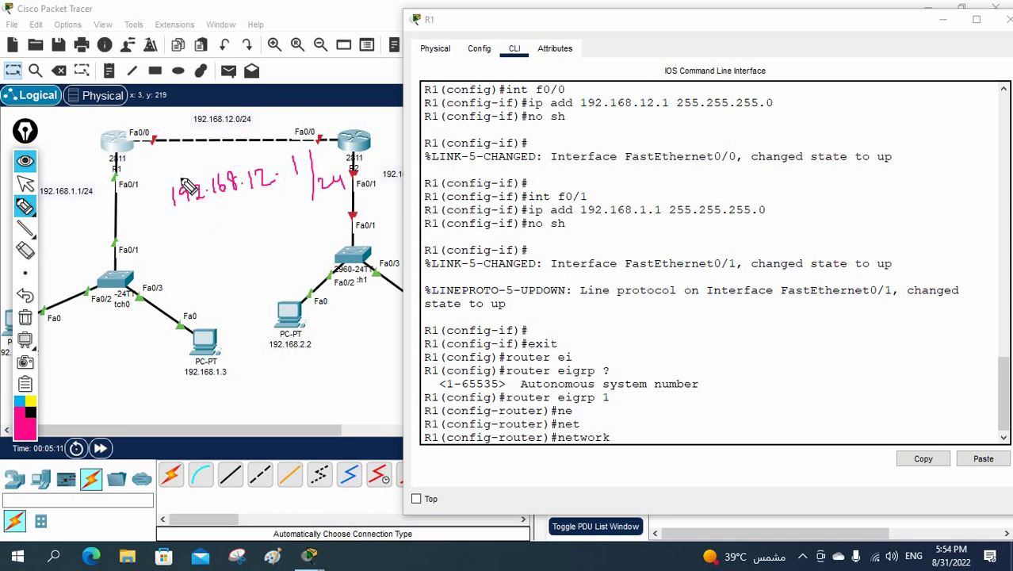
{"action": "mouse_move", "coordinate": [178, 174]}
{"action": "left_mouse_down"}
{"action": "mouse_move", "coordinate": [191, 148]}
{"action": "mouse_move", "coordinate": [219, 170]}
{"action": "mouse_move", "coordinate": [220, 149]}
{"action": "mouse_move", "coordinate": [292, 142]}
{"action": "mouse_move", "coordinate": [301, 185]}
{"action": "left_mouse_up"}
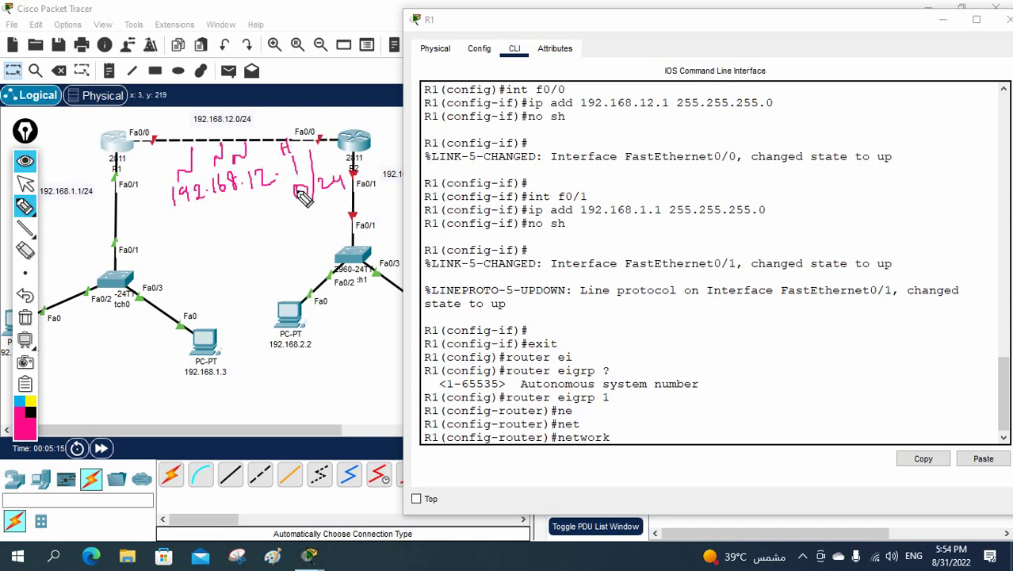
{"action": "mouse_move", "coordinate": [173, 255]}
{"action": "left_mouse_down"}
{"action": "mouse_move", "coordinate": [201, 272]}
{"action": "mouse_move", "coordinate": [225, 238]}
{"action": "mouse_move", "coordinate": [229, 252]}
{"action": "mouse_move", "coordinate": [283, 239]}
{"action": "left_mouse_up"}
{"action": "left_click_drag", "start_coordinate": [287, 230], "coordinate": [305, 217]}
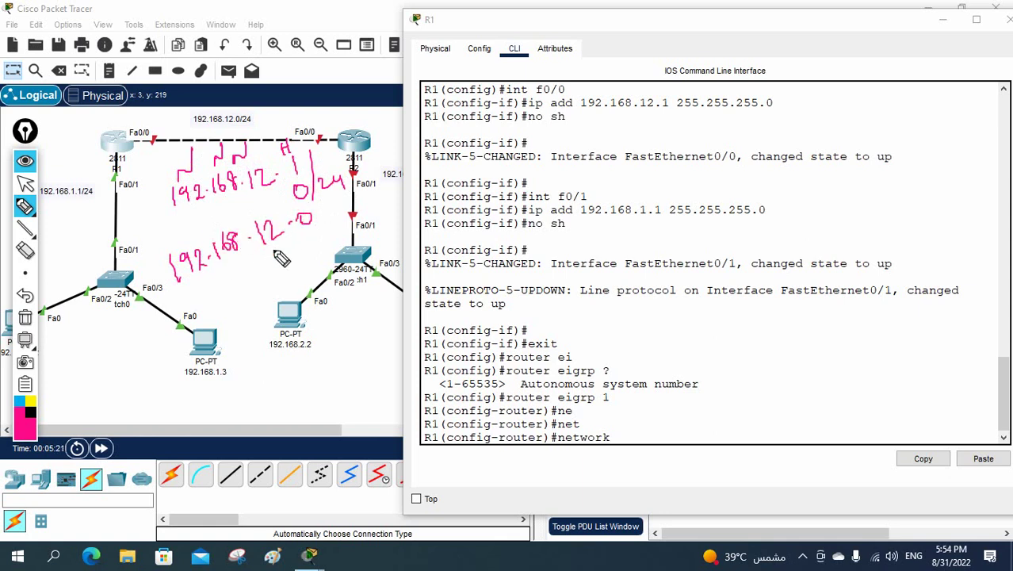
{"action": "left_click_drag", "start_coordinate": [210, 295], "coordinate": [279, 262]}
{"action": "left_click_drag", "start_coordinate": [212, 300], "coordinate": [277, 268]}
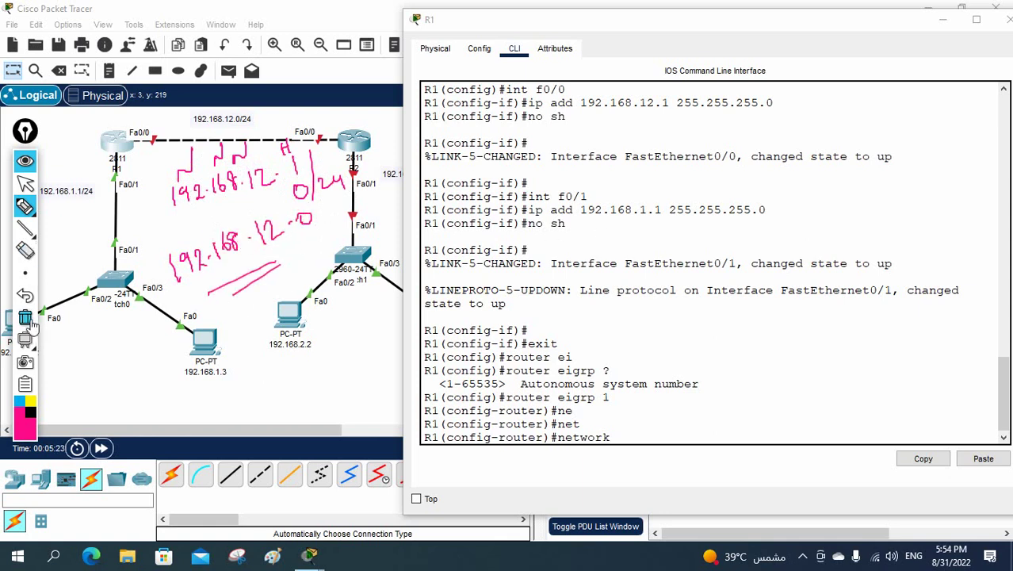
Erase the annotations and return to R1's CLI to continue the network 192.168.12.0 command
{"action": "left_click", "coordinate": [25, 206]}
{"action": "left_click", "coordinate": [25, 183]}
{"action": "left_click", "coordinate": [631, 437]}
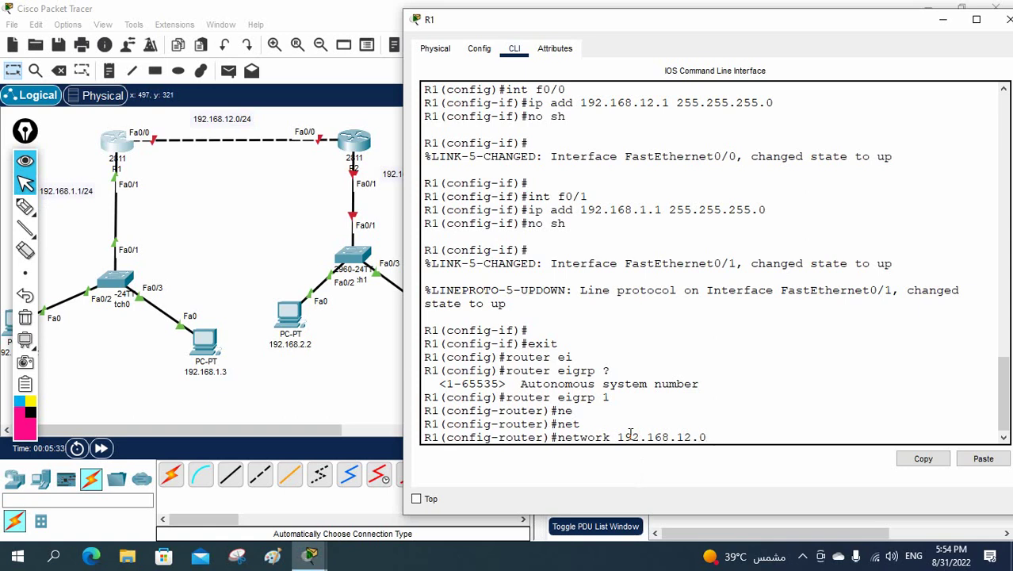
{"action": "left_click", "coordinate": [24, 206]}
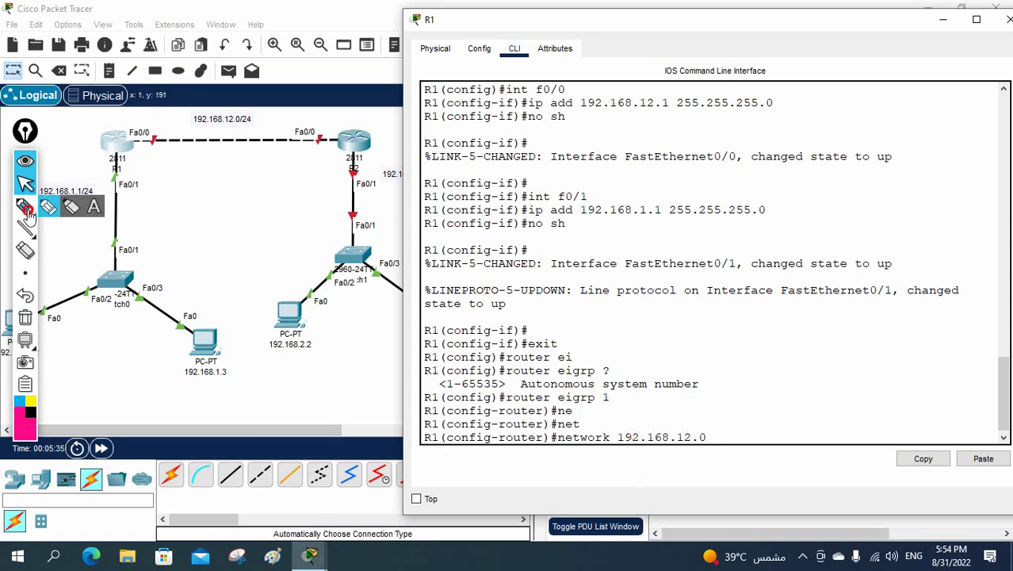
{"action": "mouse_move", "coordinate": [202, 179]}
{"action": "left_mouse_down"}
{"action": "mouse_move", "coordinate": [219, 206]}
{"action": "mouse_move", "coordinate": [252, 208]}
{"action": "left_mouse_up"}
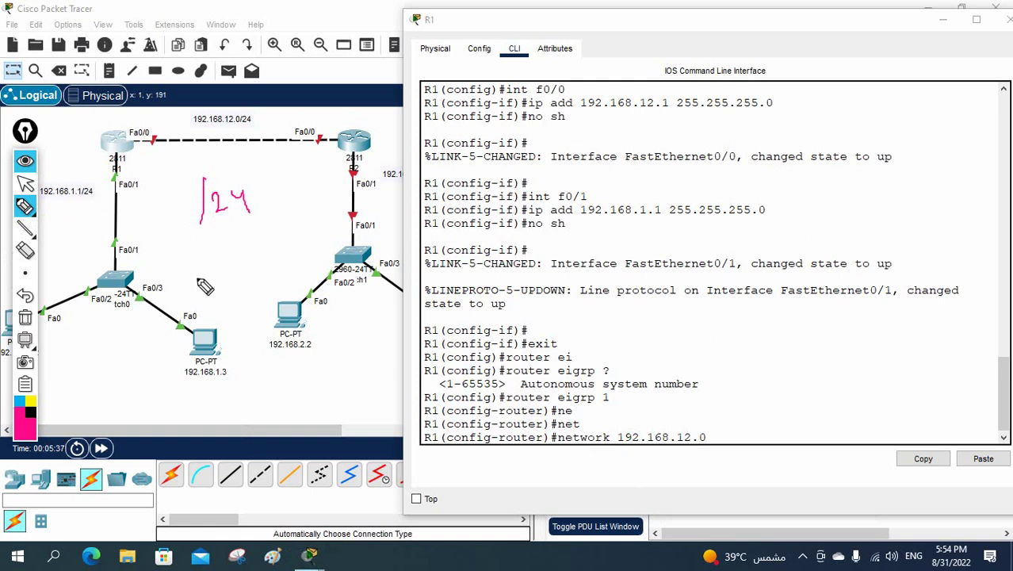
{"action": "mouse_move", "coordinate": [179, 275]}
{"action": "left_mouse_down"}
{"action": "mouse_move", "coordinate": [228, 272]}
{"action": "mouse_move", "coordinate": [233, 258]}
{"action": "mouse_move", "coordinate": [243, 263]}
{"action": "mouse_move", "coordinate": [251, 249]}
{"action": "mouse_move", "coordinate": [253, 262]}
{"action": "mouse_move", "coordinate": [271, 255]}
{"action": "mouse_move", "coordinate": [322, 226]}
{"action": "left_mouse_up"}
{"action": "left_click", "coordinate": [216, 279]}
{"action": "left_click", "coordinate": [260, 261]}
{"action": "left_click", "coordinate": [317, 234]}
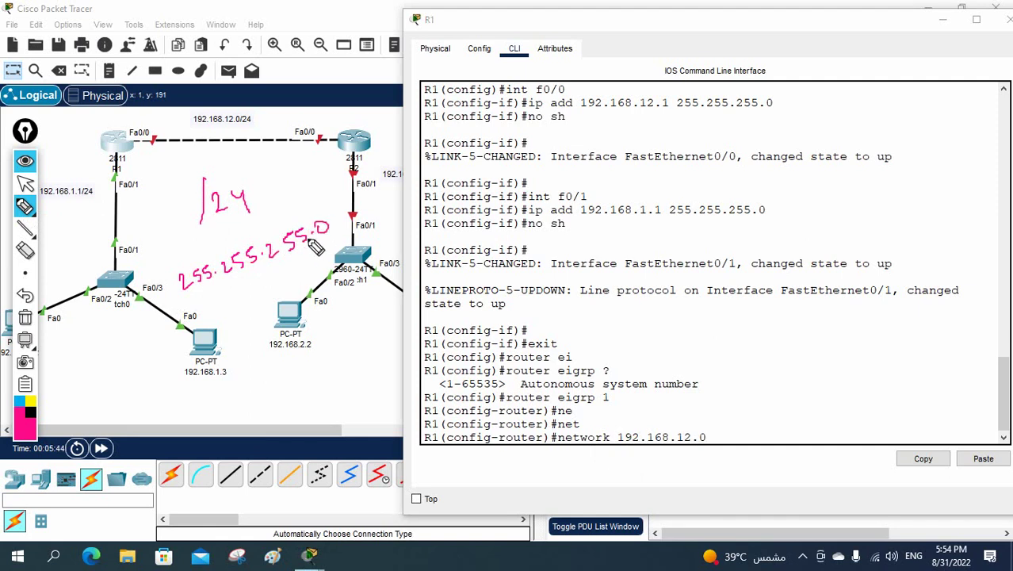
{"action": "mouse_move", "coordinate": [205, 297]}
{"action": "left_mouse_down"}
{"action": "mouse_move", "coordinate": [207, 306]}
{"action": "mouse_move", "coordinate": [260, 280]}
{"action": "left_mouse_up"}
{"action": "left_click", "coordinate": [217, 302]}
{"action": "left_click", "coordinate": [243, 291]}
{"action": "mouse_move", "coordinate": [275, 279]}
{"action": "left_mouse_down"}
{"action": "mouse_move", "coordinate": [311, 250]}
{"action": "mouse_move", "coordinate": [312, 273]}
{"action": "mouse_move", "coordinate": [326, 251]}
{"action": "mouse_move", "coordinate": [499, 258]}
{"action": "mouse_move", "coordinate": [716, 376]}
{"action": "mouse_move", "coordinate": [733, 438]}
{"action": "left_mouse_up"}
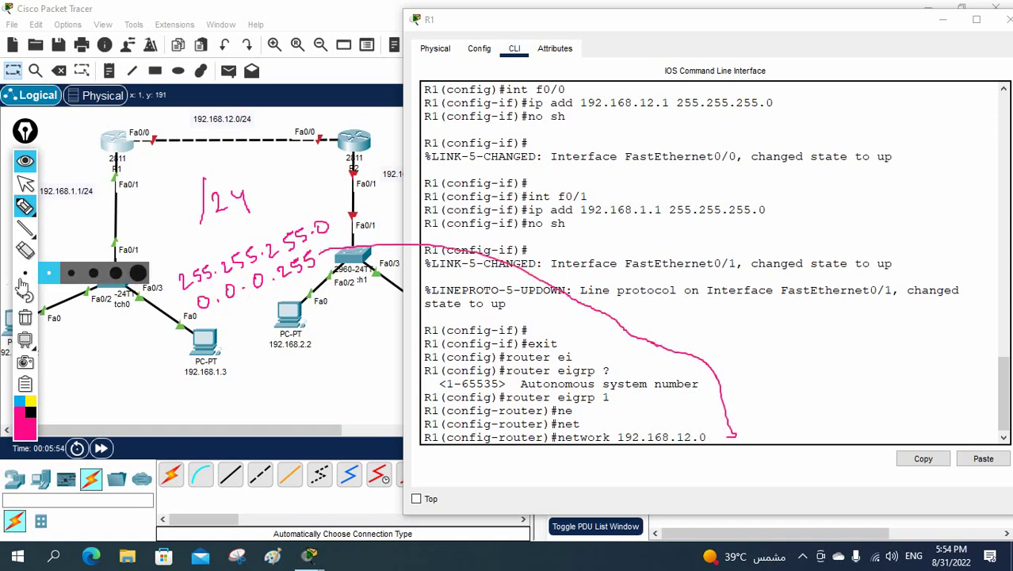
{"action": "left_click", "coordinate": [25, 317]}
{"action": "left_click", "coordinate": [26, 183]}
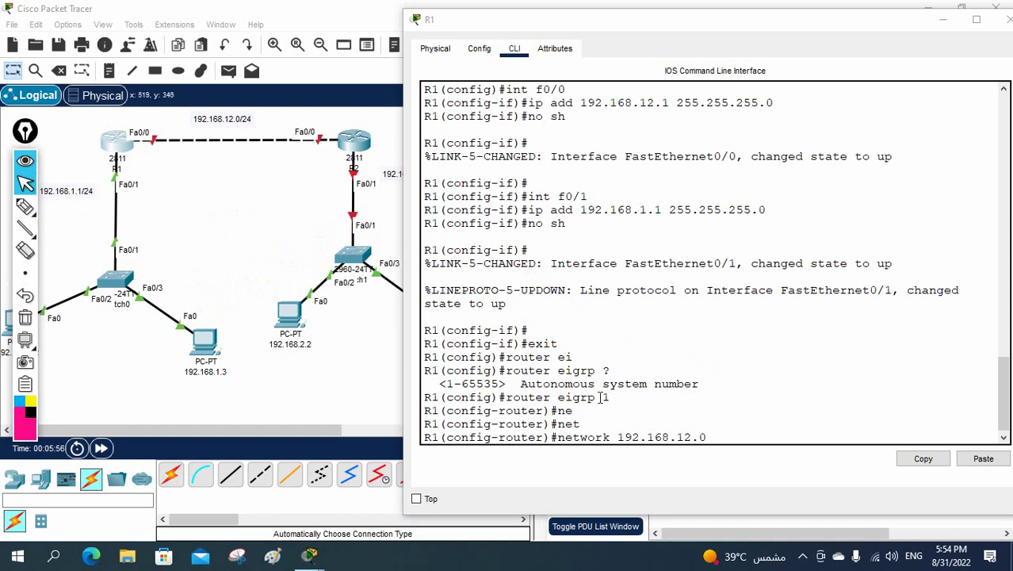
Enter 'network 192.168.12.0 0.0.0.255', then recall and edit it into 'network 192.168.1.0 0.0.0.255'
{"action": "left_click", "coordinate": [727, 437]}
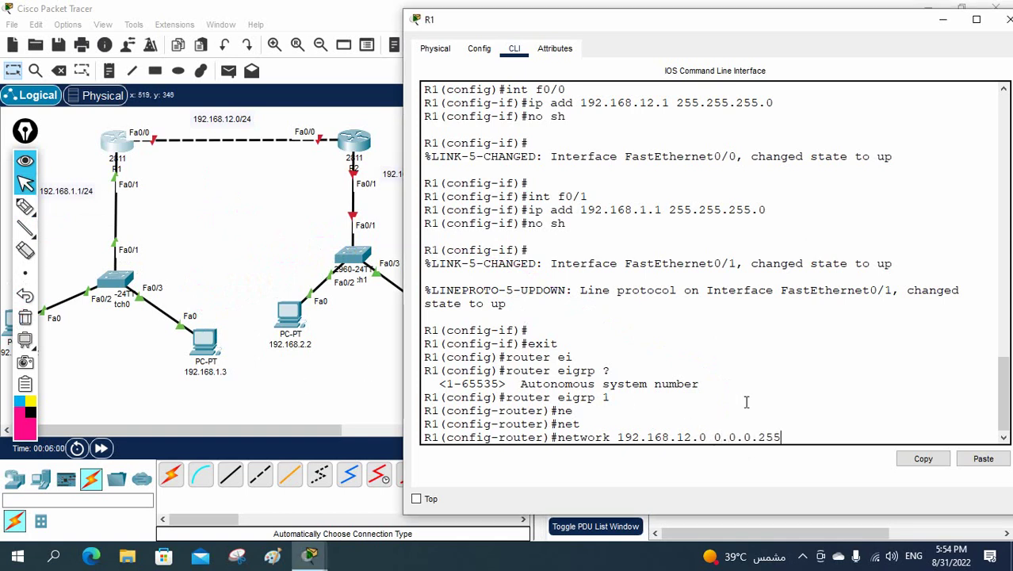
{"action": "key", "text": "Return"}
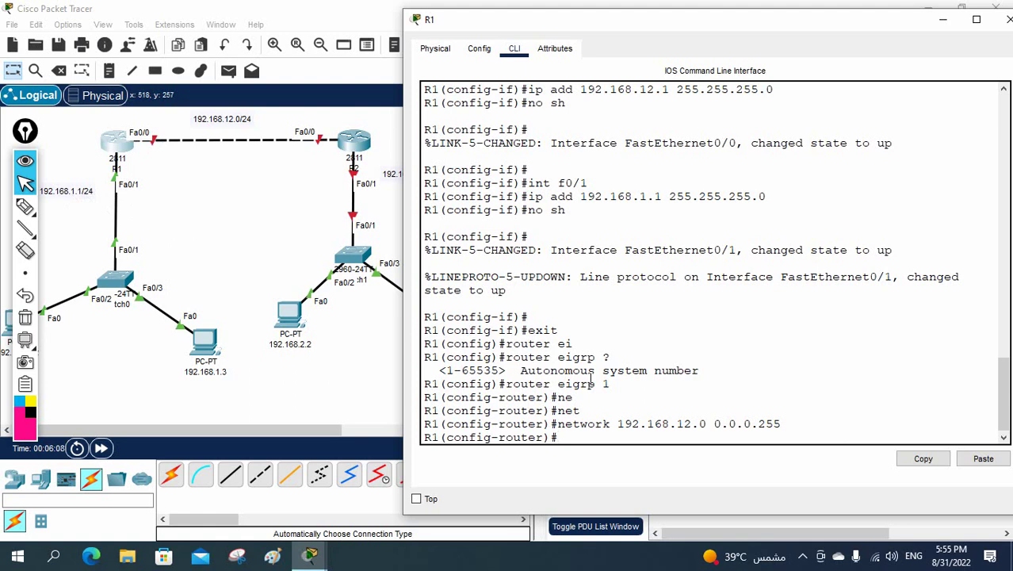
{"action": "key", "text": "Up"}
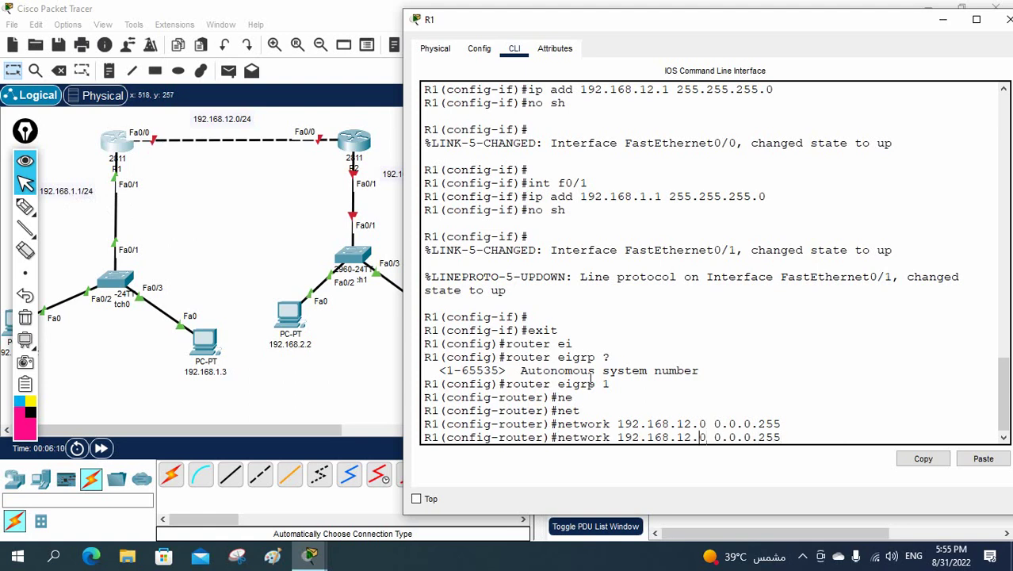
{"action": "key", "text": "Left"}
{"action": "key", "text": "Left"}
{"action": "key", "text": "Left"}
{"action": "key", "text": "Left"}
{"action": "key", "text": "Left"}
{"action": "key", "text": "Left"}
{"action": "key", "text": "Left"}
{"action": "key", "text": "Left"}
{"action": "key", "text": "Left"}
{"action": "key", "text": "Left"}
{"action": "key", "text": "Left"}
{"action": "key", "text": "Left"}
{"action": "key", "text": "BackSpace"}
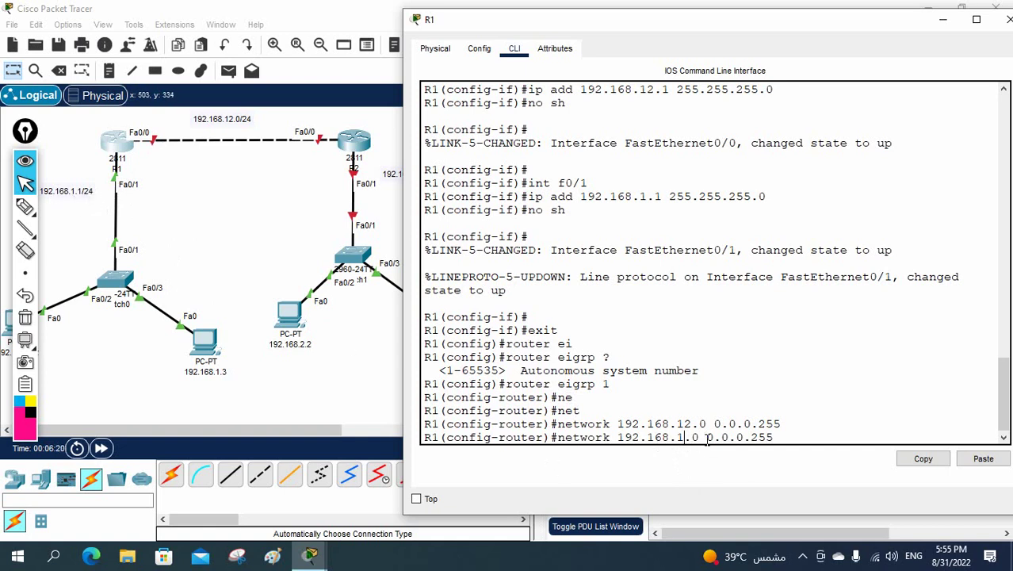
{"action": "left_click_drag", "start_coordinate": [706, 438], "coordinate": [790, 438]}
{"action": "left_click", "coordinate": [787, 437]}
{"action": "key", "text": "Return"}
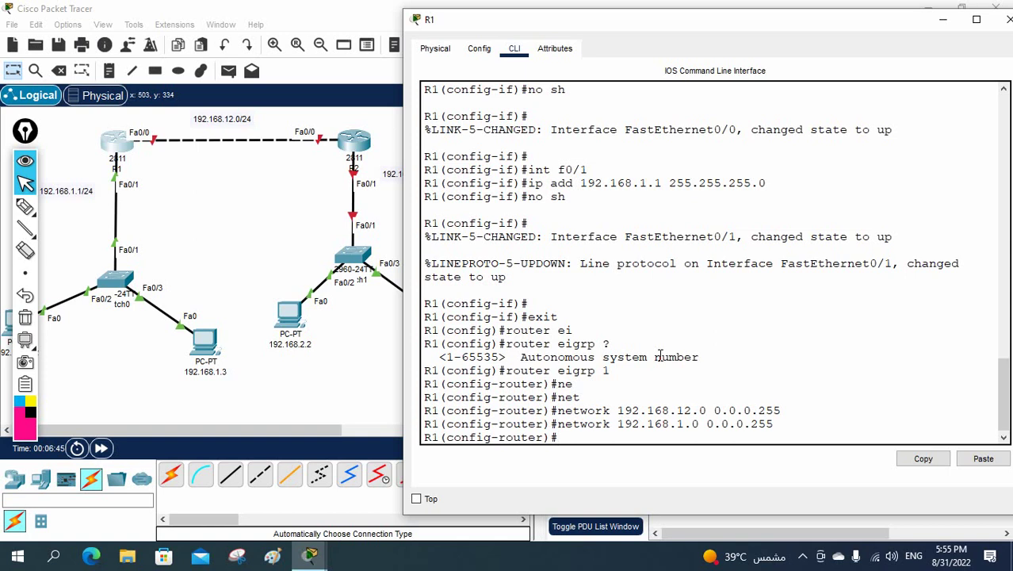
{"action": "left_click", "coordinate": [25, 206]}
{"action": "mouse_move", "coordinate": [169, 225]}
{"action": "left_mouse_down"}
{"action": "mouse_move", "coordinate": [234, 219]}
{"action": "mouse_move", "coordinate": [243, 203]}
{"action": "mouse_move", "coordinate": [239, 211]}
{"action": "mouse_move", "coordinate": [256, 211]}
{"action": "mouse_move", "coordinate": [266, 179]}
{"action": "mouse_move", "coordinate": [279, 197]}
{"action": "mouse_move", "coordinate": [272, 191]}
{"action": "mouse_move", "coordinate": [308, 179]}
{"action": "mouse_move", "coordinate": [324, 193]}
{"action": "mouse_move", "coordinate": [381, 169]}
{"action": "left_mouse_up"}
{"action": "mouse_move", "coordinate": [194, 255]}
{"action": "left_mouse_down"}
{"action": "mouse_move", "coordinate": [295, 235]}
{"action": "mouse_move", "coordinate": [261, 270]}
{"action": "mouse_move", "coordinate": [270, 270]}
{"action": "mouse_move", "coordinate": [239, 282]}
{"action": "left_mouse_up"}
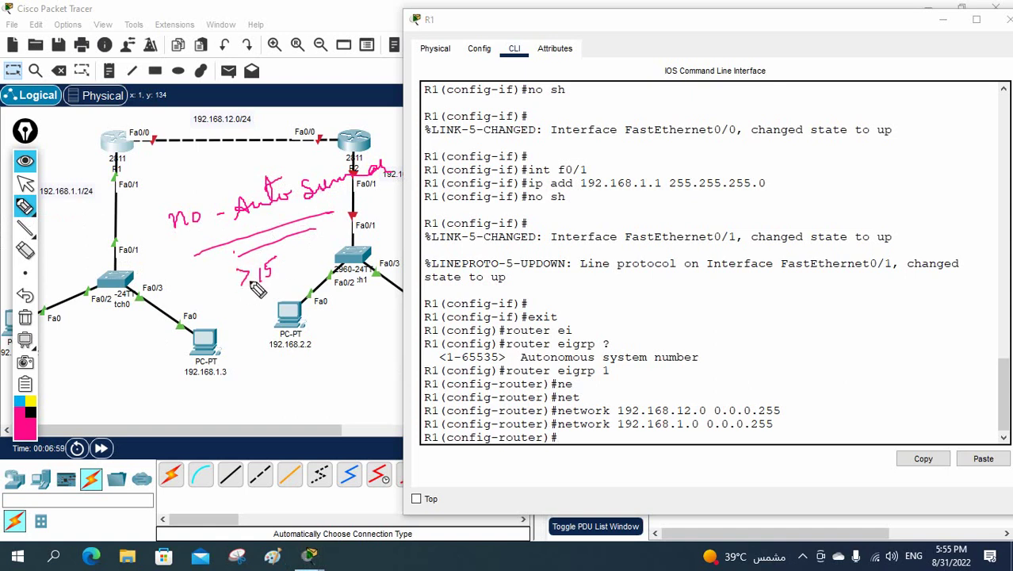
{"action": "mouse_move", "coordinate": [238, 321]}
{"action": "left_mouse_down"}
{"action": "mouse_move", "coordinate": [277, 303]}
{"action": "mouse_move", "coordinate": [295, 274]}
{"action": "mouse_move", "coordinate": [235, 321]}
{"action": "left_mouse_up"}
{"action": "left_click", "coordinate": [25, 318]}
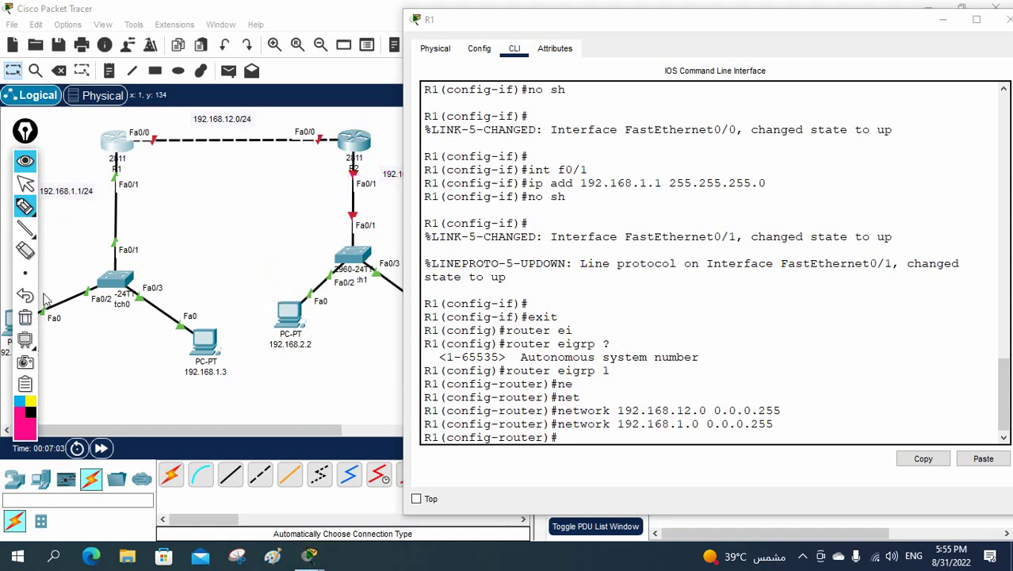
Leave configuration mode on R1 and save the running configuration with wr
{"action": "left_click", "coordinate": [24, 183]}
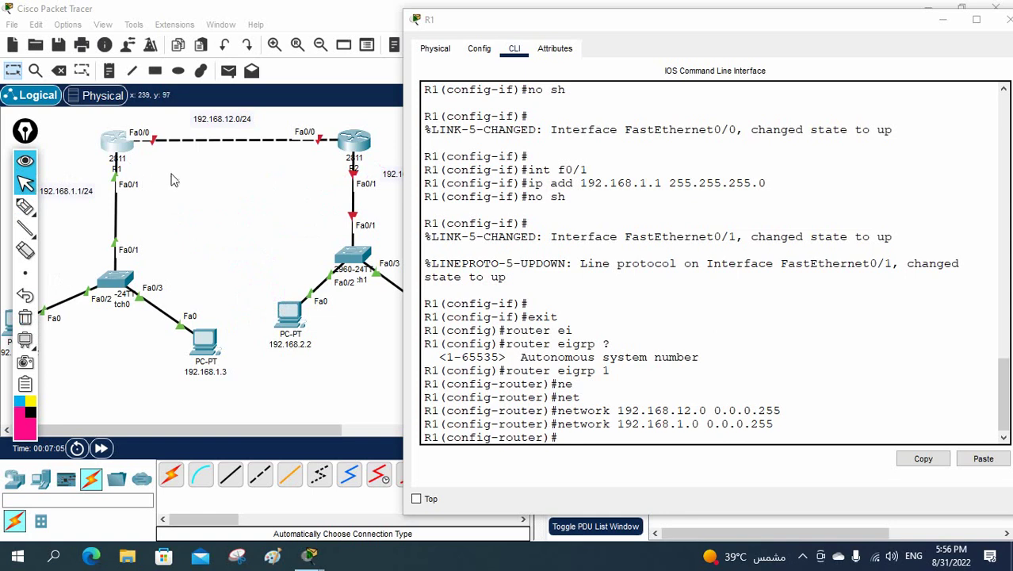
{"action": "left_click", "coordinate": [649, 425]}
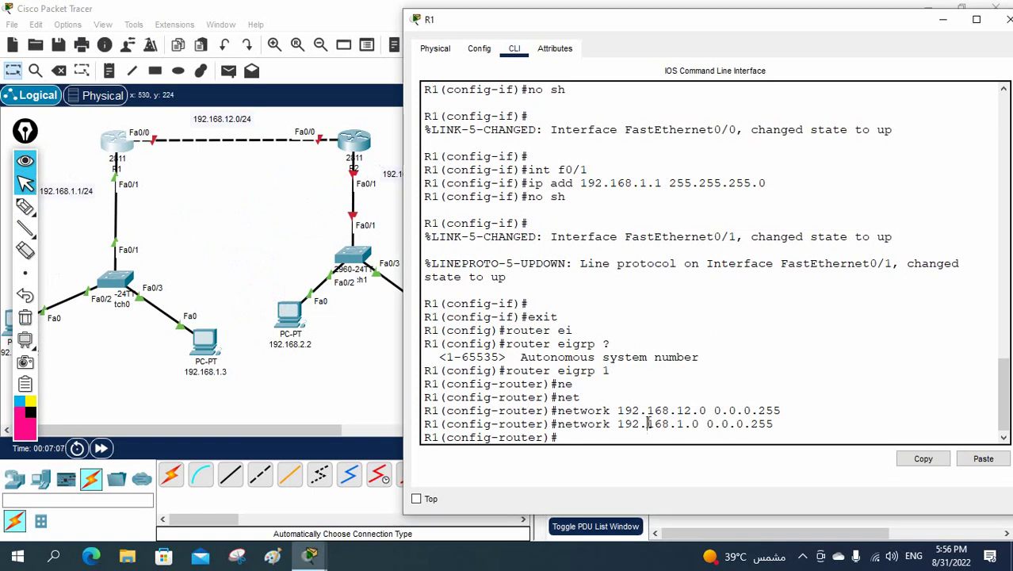
{"action": "key", "text": "ctrl+z"}
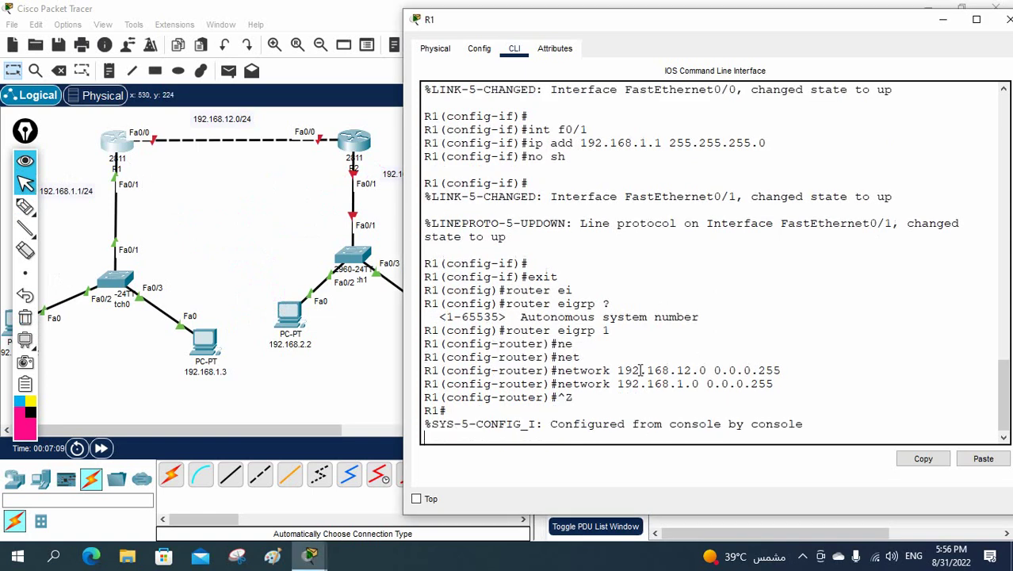
{"action": "key", "text": "Return"}
{"action": "key", "text": "Return"}
{"action": "type", "text": "wr"}
{"action": "key", "text": "Return"}
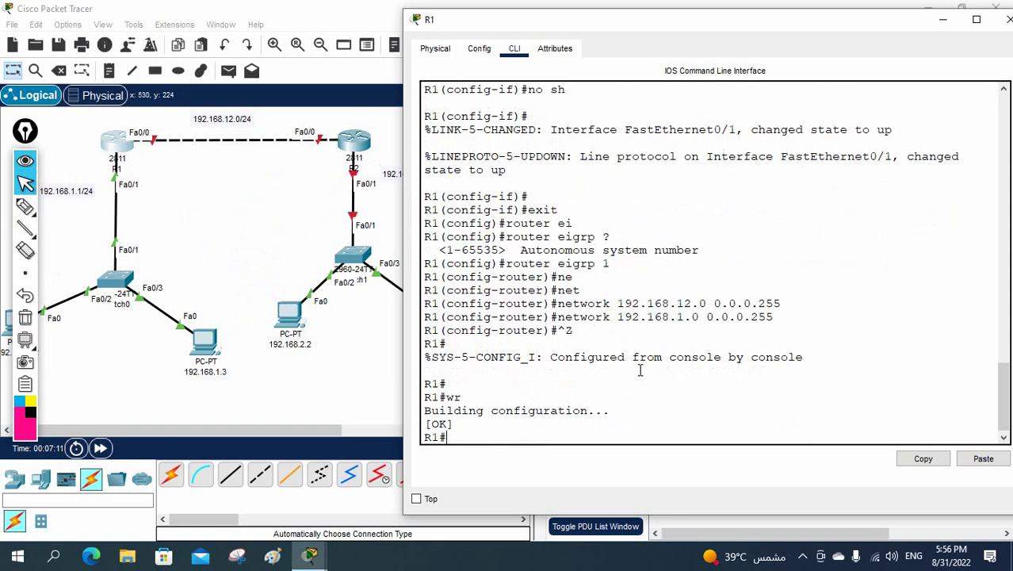
Run show ip protocols on R1 and point out Automatic Summarization: disabled
{"action": "type", "text": "sh ip pro"}
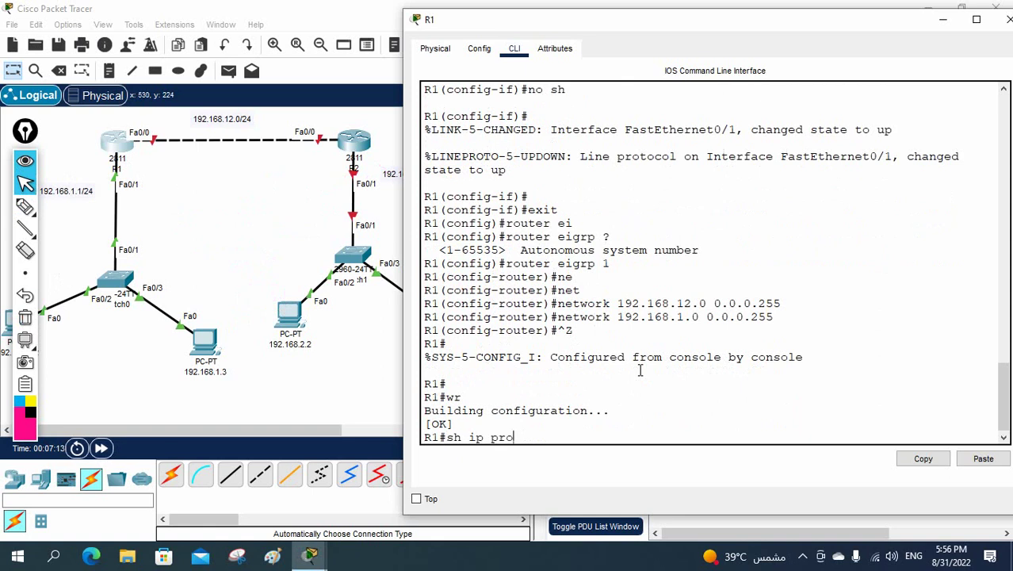
{"action": "key", "text": "Tab"}
{"action": "key", "text": "Return"}
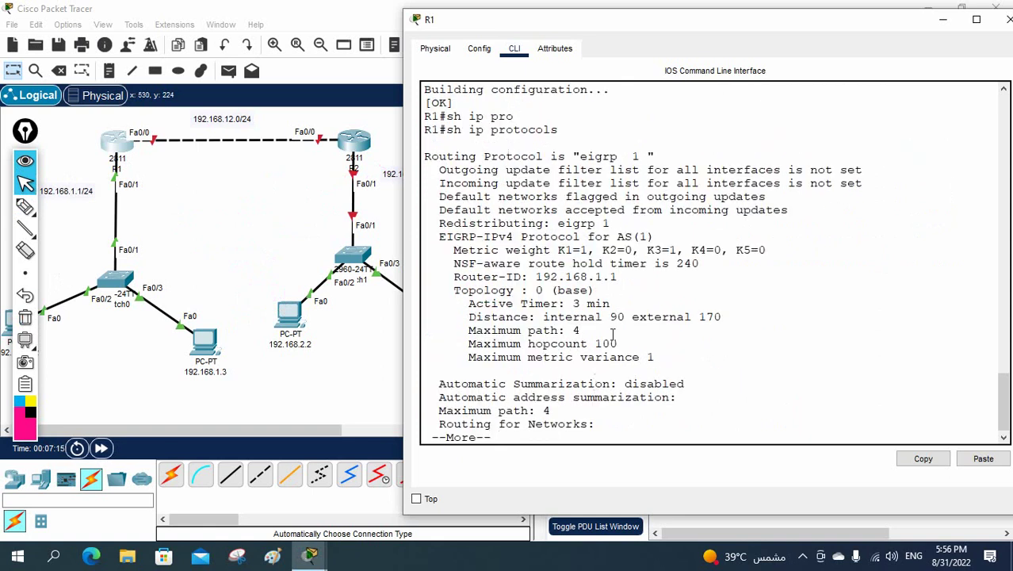
{"action": "left_click_drag", "start_coordinate": [697, 383], "coordinate": [434, 385]}
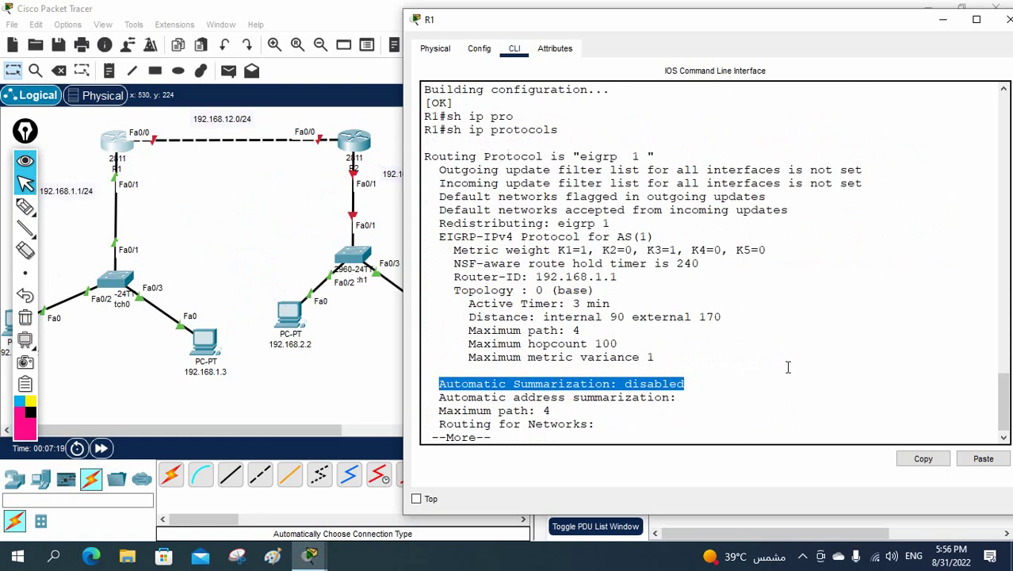
{"action": "key", "text": "space"}
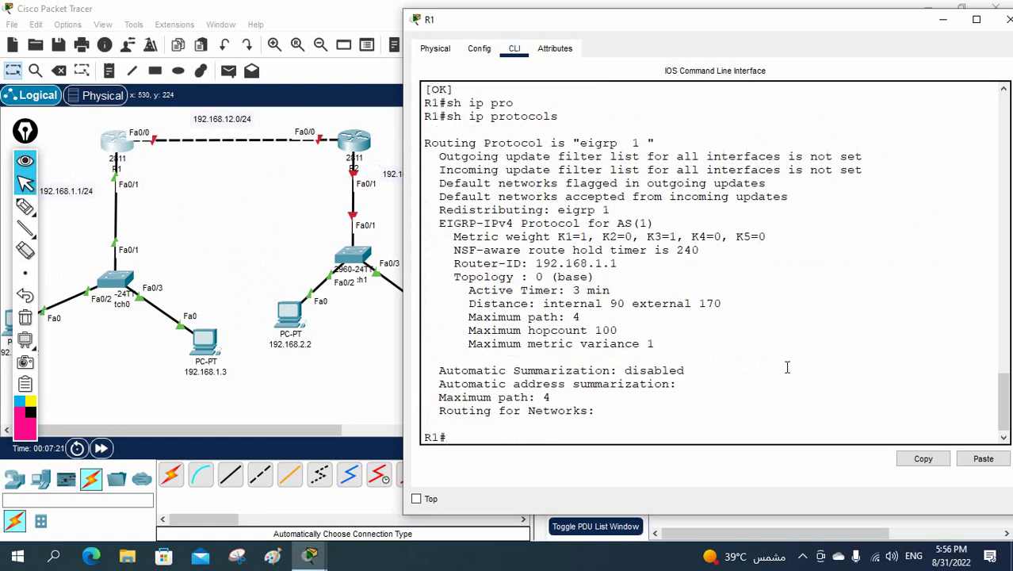
Run show version on R1 and highlight the IOS version
{"action": "type", "text": "s"}
{"action": "type", "text": "h ver"}
{"action": "key", "text": "Return"}
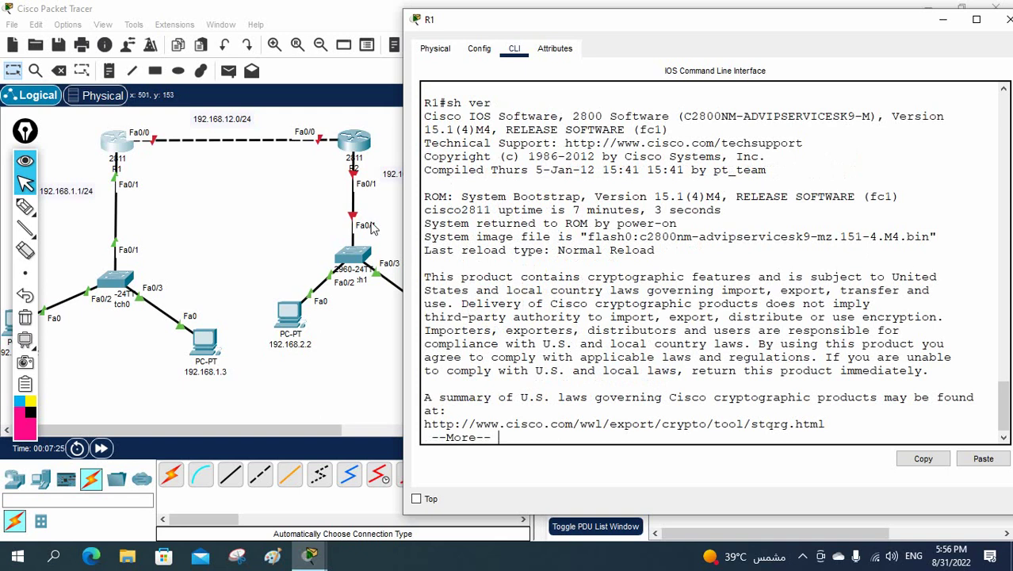
{"action": "left_click_drag", "start_coordinate": [402, 223], "coordinate": [279, 224]}
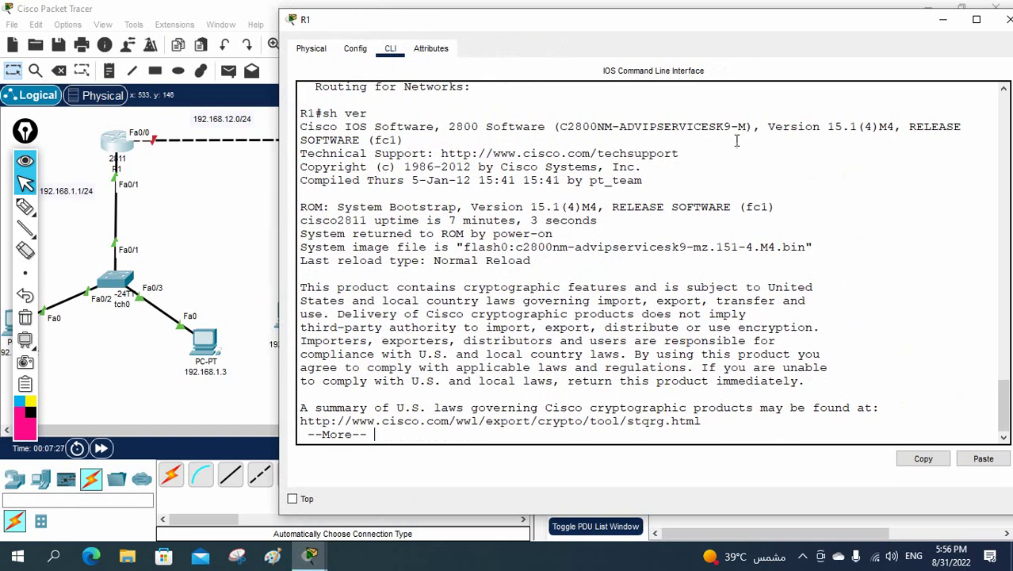
{"action": "left_click_drag", "start_coordinate": [768, 126], "coordinate": [894, 127]}
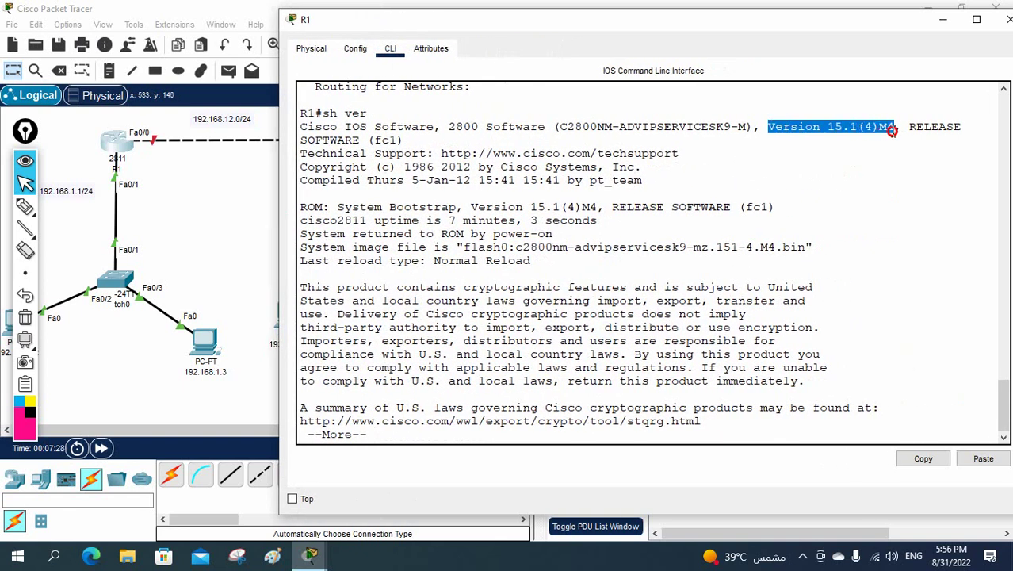
{"action": "left_click", "coordinate": [848, 166]}
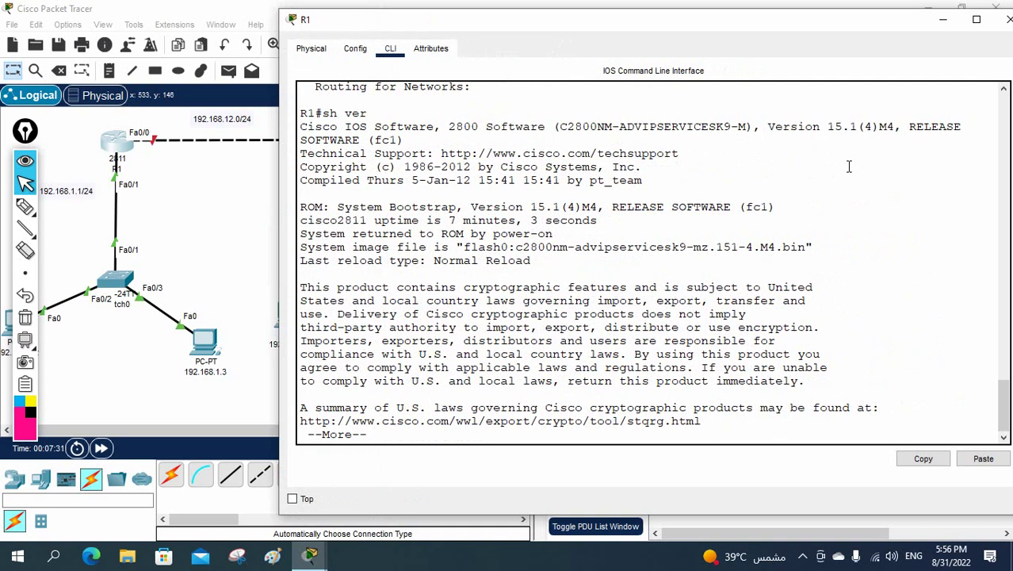
{"action": "key", "text": "Return"}
{"action": "key", "text": "Return"}
{"action": "key", "text": "Return"}
{"action": "key", "text": "Return"}
{"action": "key", "text": "Return"}
{"action": "key", "text": "Return"}
{"action": "key", "text": "Return"}
{"action": "key", "text": "Return"}
{"action": "key", "text": "Return"}
{"action": "key", "text": "Return"}
{"action": "key", "text": "Return"}
{"action": "key", "text": "Return"}
{"action": "key", "text": "Return"}
{"action": "key", "text": "Return"}
{"action": "key", "text": "Return"}
{"action": "key", "text": "Return"}
{"action": "key", "text": "Return"}
{"action": "key", "text": "Return"}
{"action": "key", "text": "Return"}
{"action": "key", "text": "Return"}
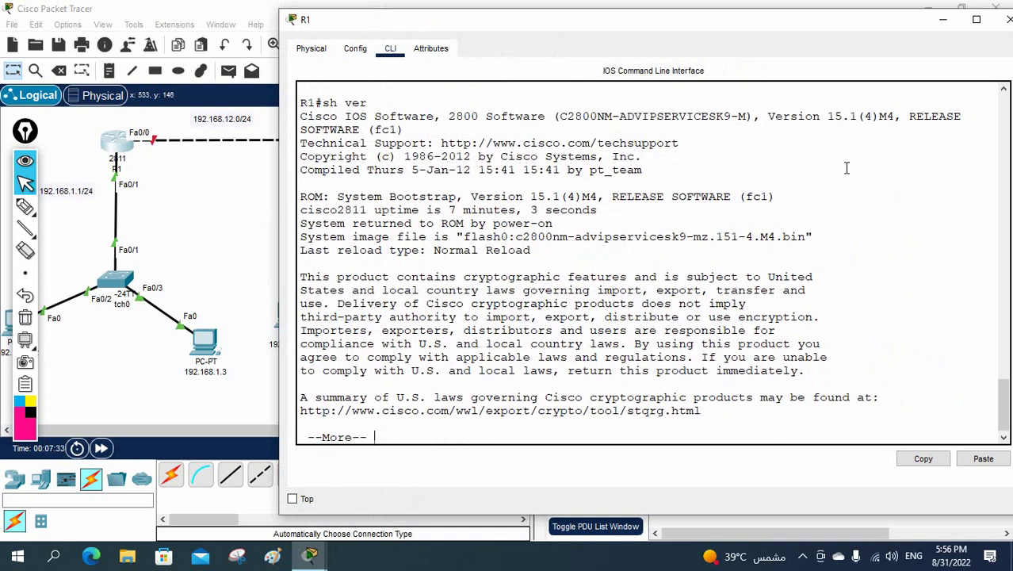
{"action": "key", "text": "Return"}
{"action": "key", "text": "Return"}
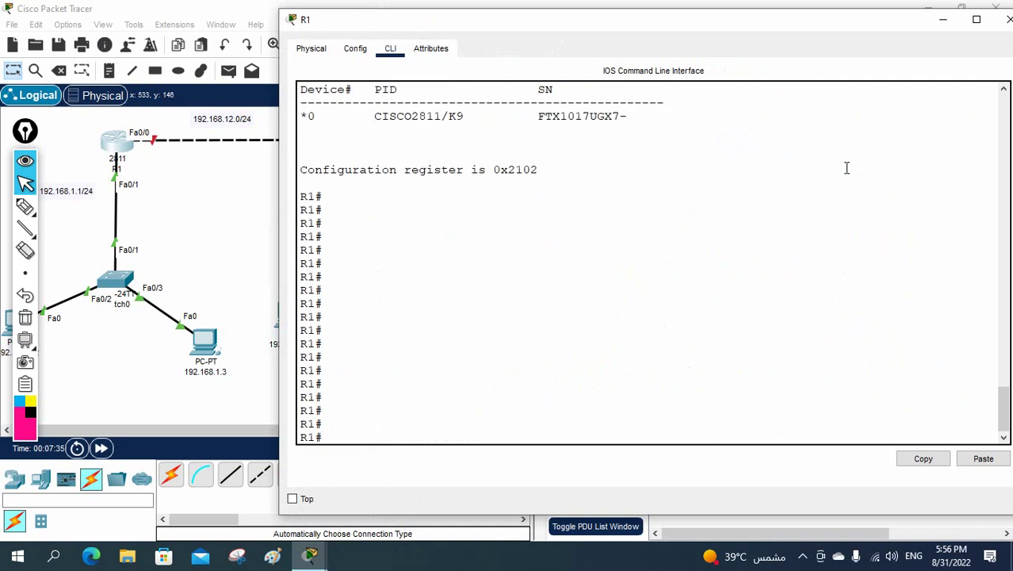
Recheck show ip protocols for disabled summarization, save again with wr, and close R1's console
{"action": "type", "text": "sh ip protocols"}
{"action": "key", "text": "Return"}
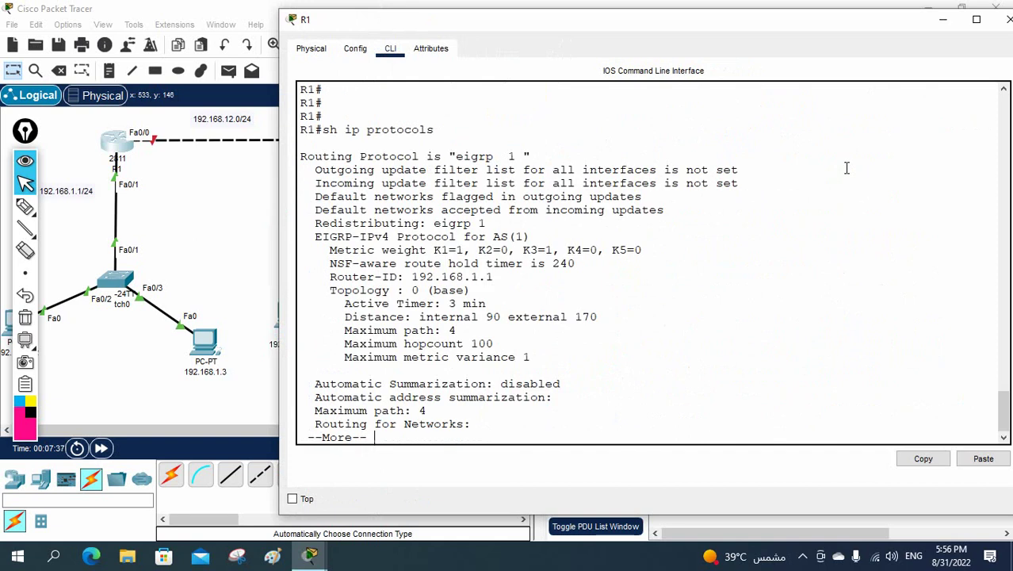
{"action": "left_click_drag", "start_coordinate": [563, 385], "coordinate": [317, 386]}
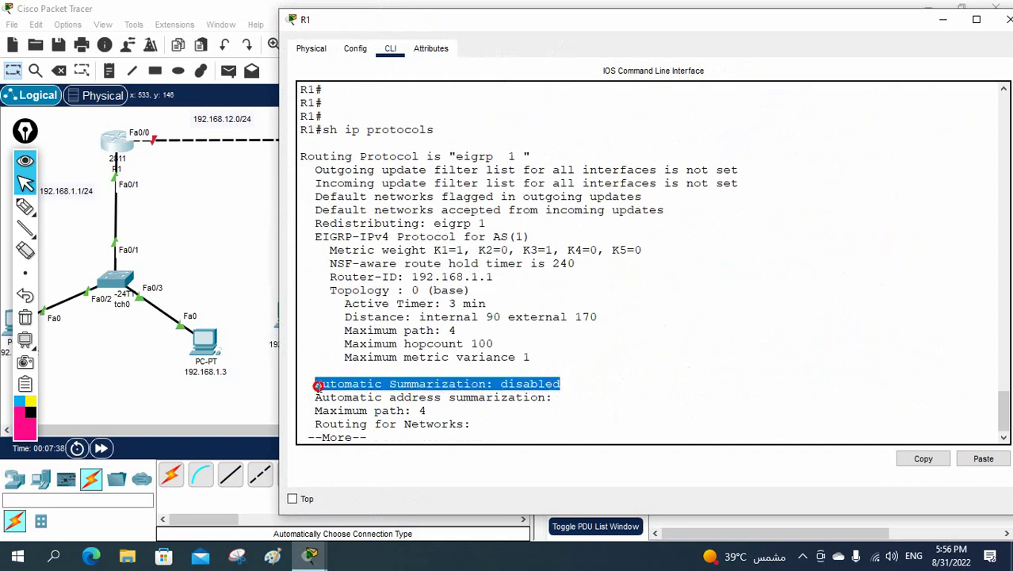
{"action": "left_click", "coordinate": [461, 408]}
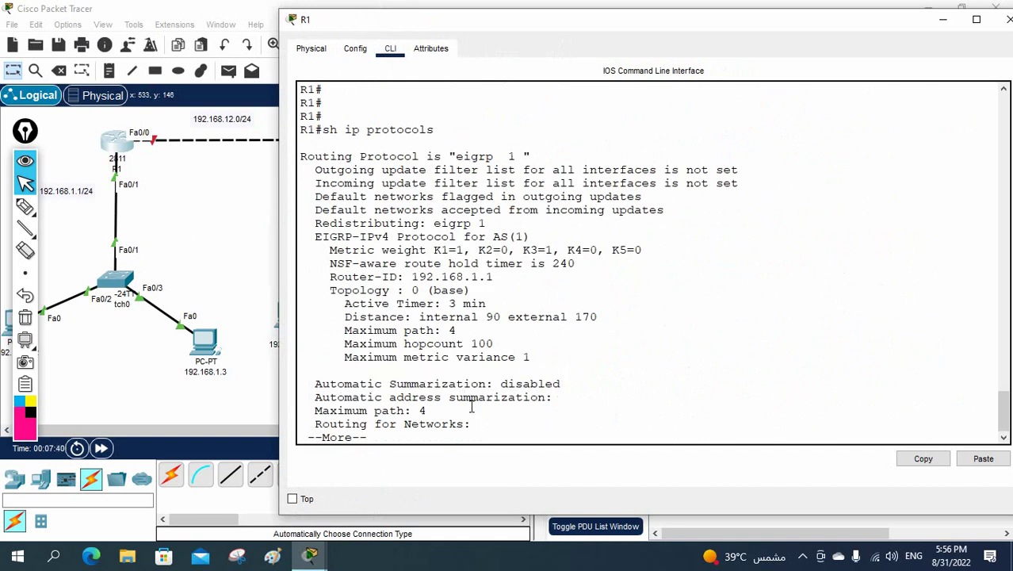
{"action": "key", "text": "Return"}
{"action": "key", "text": "Return"}
{"action": "key", "text": "Return"}
{"action": "type", "text": "wr"}
{"action": "key", "text": "Return"}
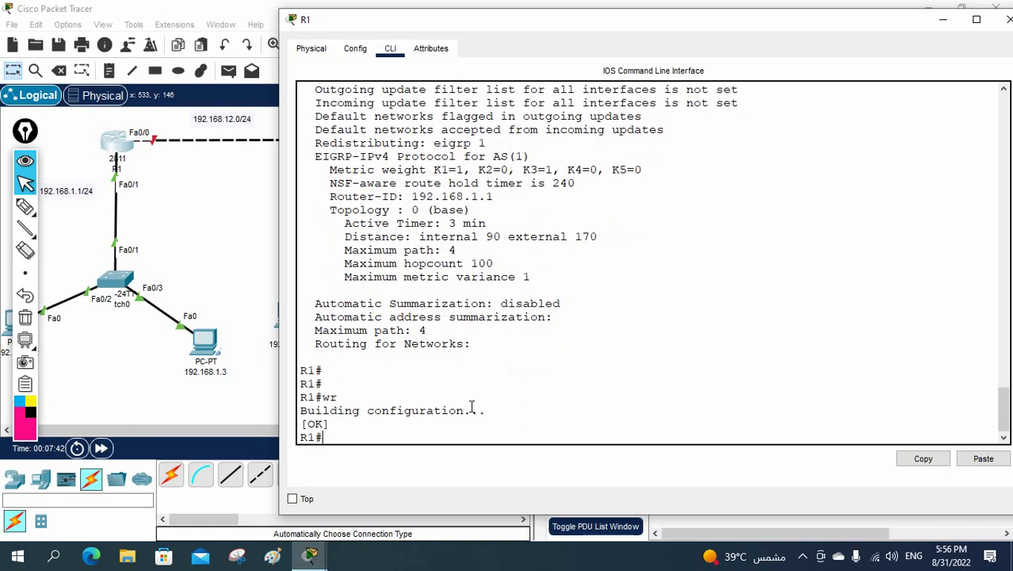
{"action": "left_click", "coordinate": [1009, 19]}
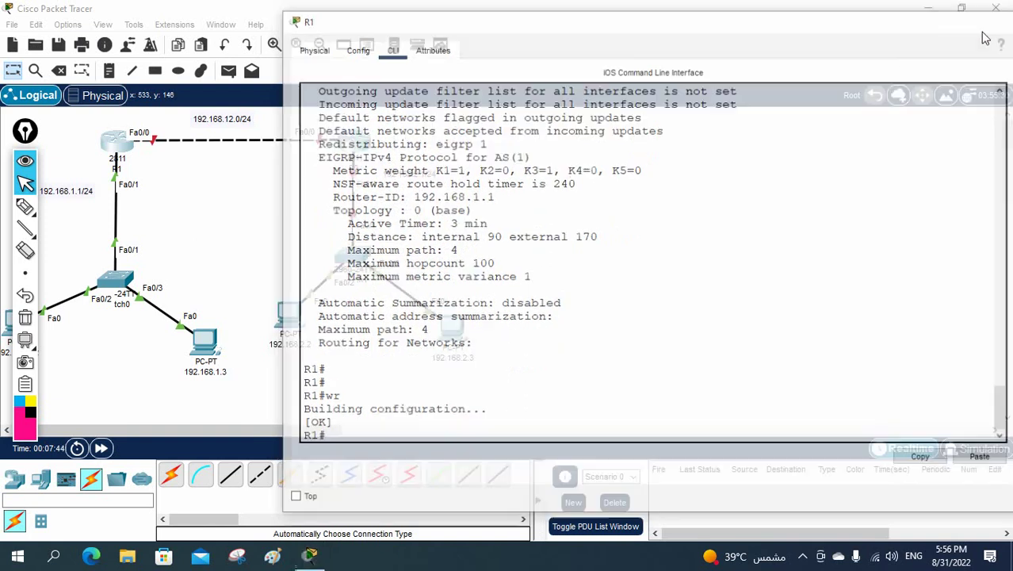
Open R2's CLI and decline the initial configuration dialog
{"action": "left_click", "coordinate": [350, 141]}
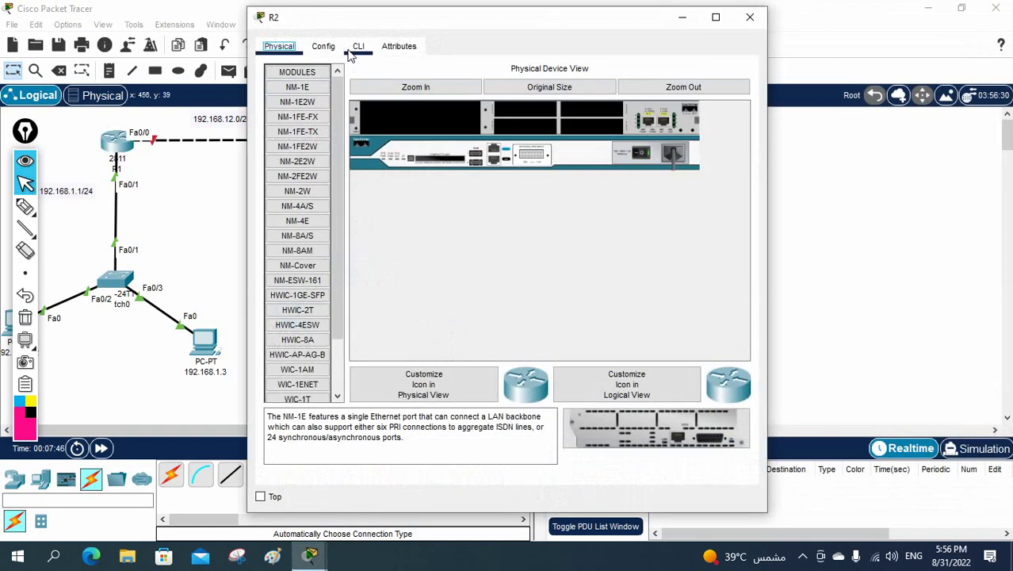
{"action": "left_click", "coordinate": [358, 46]}
{"action": "left_click_drag", "start_coordinate": [388, 11], "coordinate": [668, 61]}
{"action": "left_click_drag", "start_coordinate": [517, 141], "coordinate": [422, 141]}
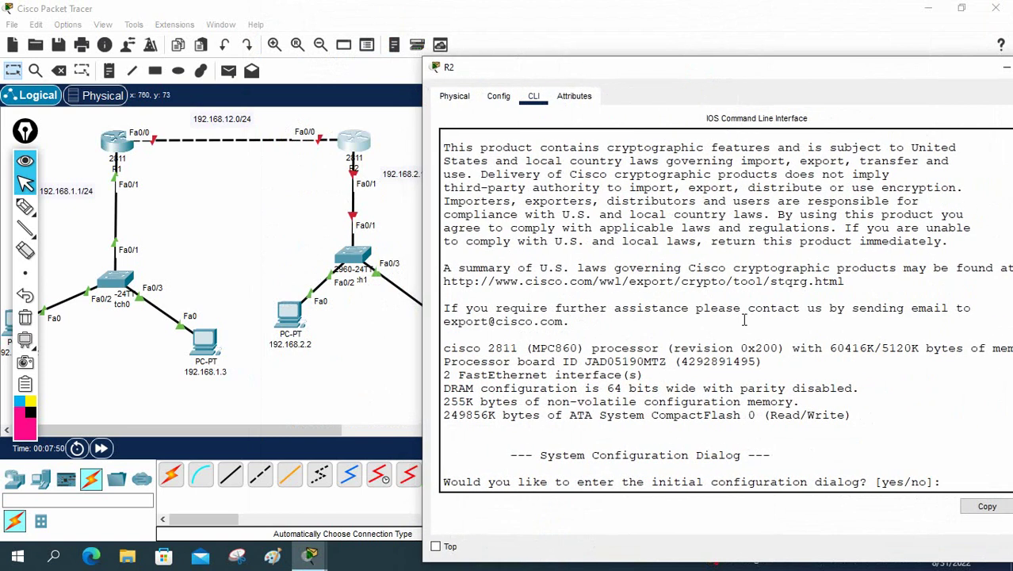
{"action": "type", "text": "no"}
{"action": "key", "text": "Return"}
Enter global configuration mode and set the hostname to R2
{"action": "key", "text": "Return"}
{"action": "type", "text": "en"}
{"action": "key", "text": "Return"}
{"action": "type", "text": "co"}
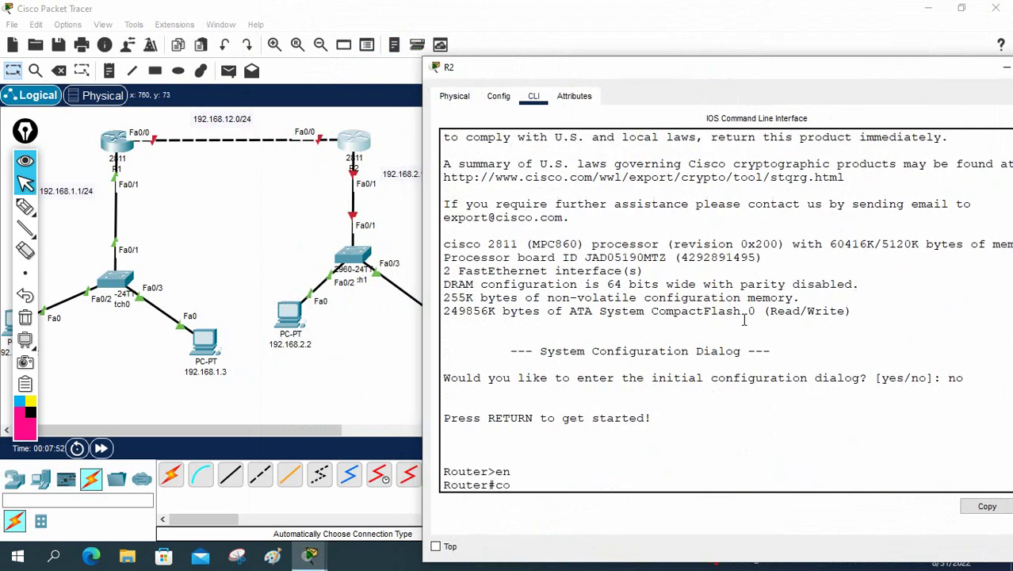
{"action": "type", "text": "nfig t"}
{"action": "key", "text": "Return"}
{"action": "type", "text": "host"}
{"action": "key", "text": "Tab"}
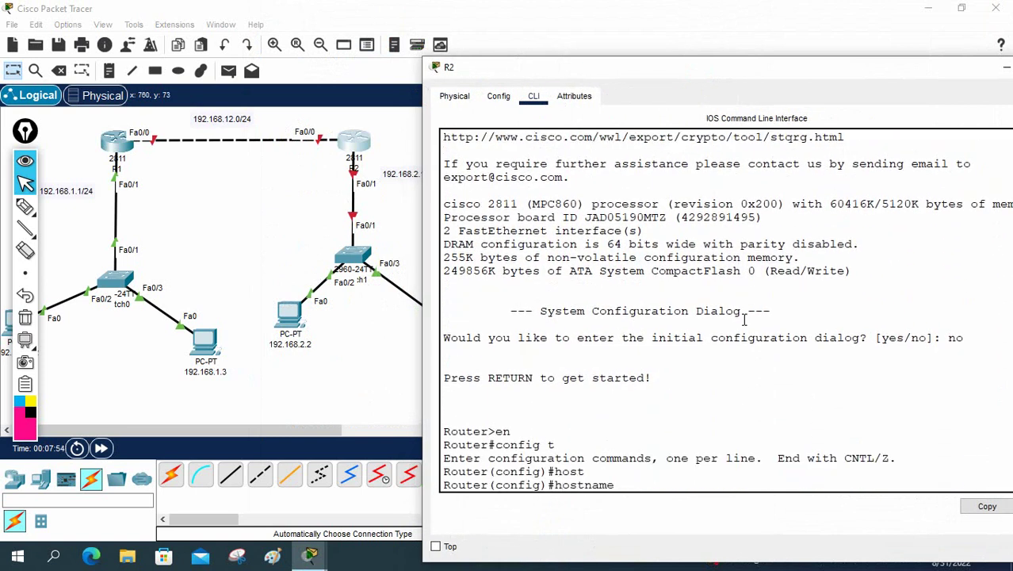
{"action": "type", "text": "R2"}
Give Fa0/0 the address 192.168.12.2/24 and bring it up with no shutdown
{"action": "key", "text": "Return"}
{"action": "key", "text": "Return"}
{"action": "key", "text": "Return"}
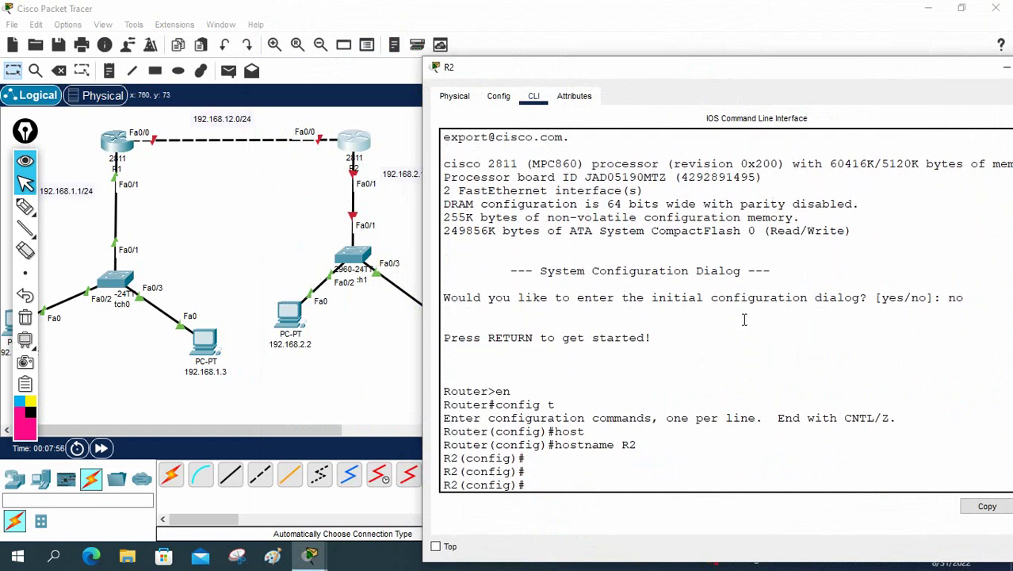
{"action": "type", "text": "int f0/0"}
{"action": "key", "text": "Return"}
{"action": "type", "text": "ip add 192.168.12.2 2"}
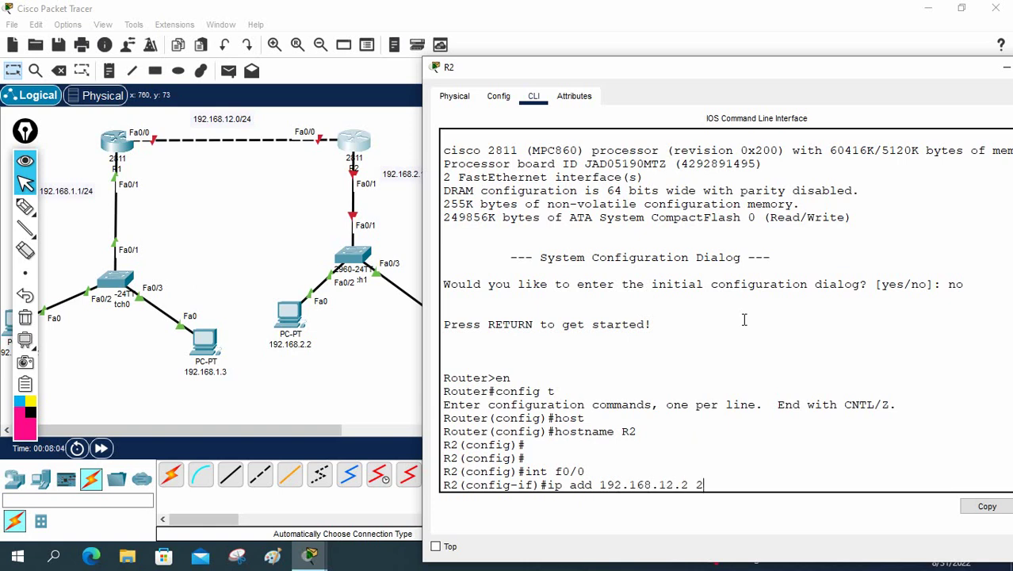
{"action": "type", "text": "55.255.255.0"}
{"action": "key", "text": "Return"}
{"action": "type", "text": "no s"}
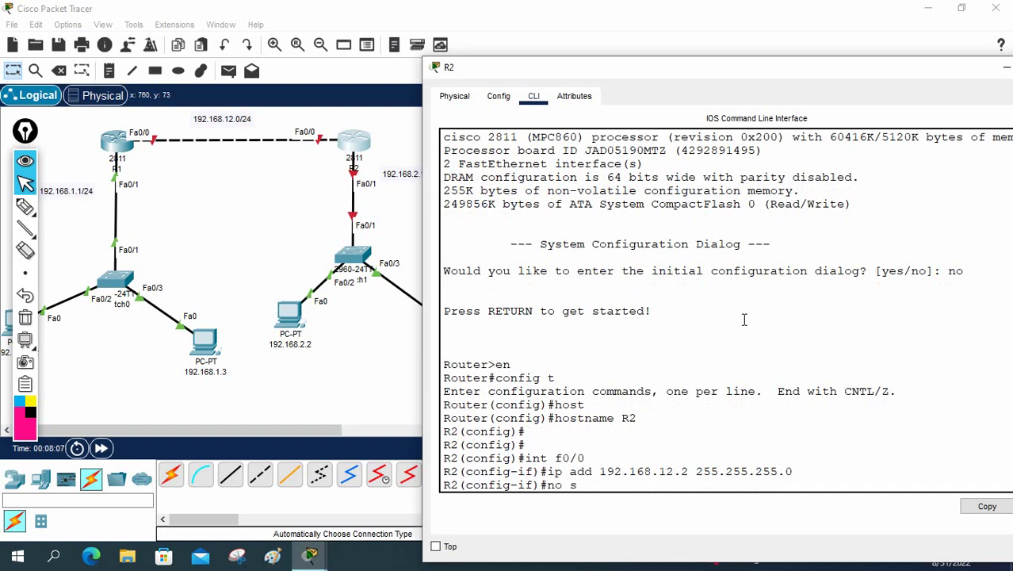
{"action": "type", "text": "h"}
{"action": "key", "text": "Return"}
{"action": "type", "text": "int"}
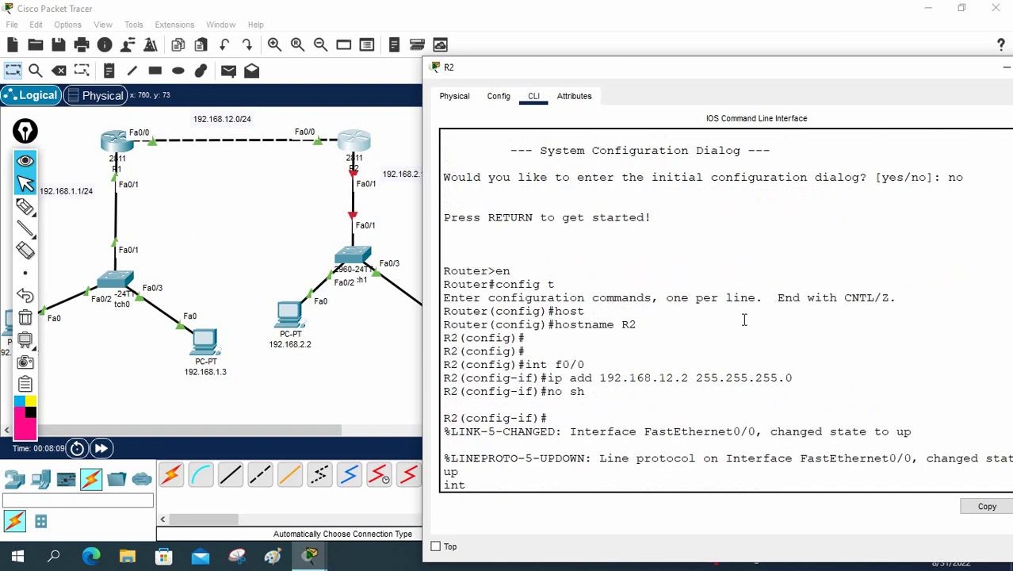
{"action": "key", "text": "Return"}
{"action": "key", "text": "Return"}
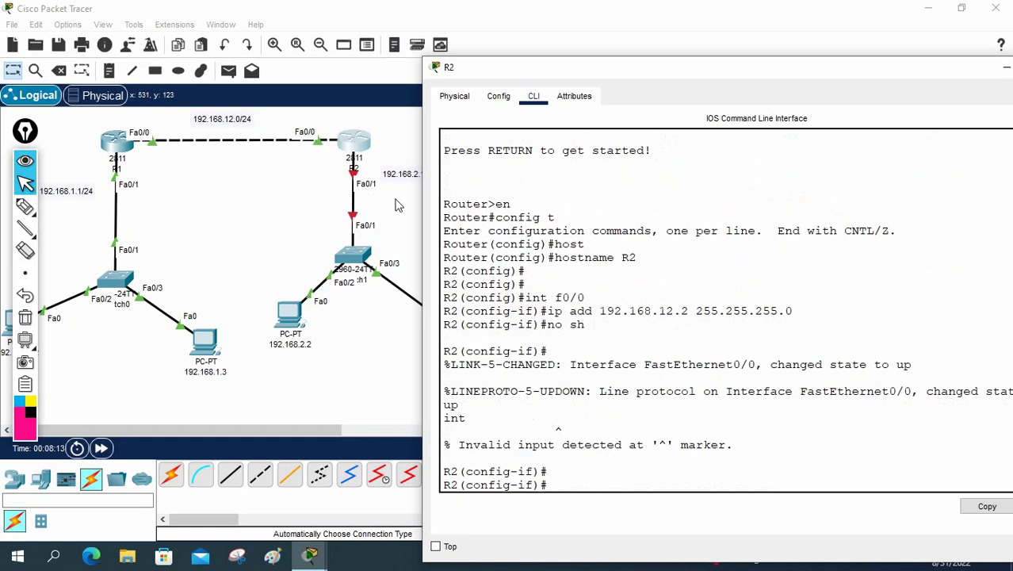
Give Fa0/1 the address 192.168.2.1 255.255.255.0, enable it, and exit
{"action": "type", "text": "int f0/1"}
{"action": "key", "text": "Return"}
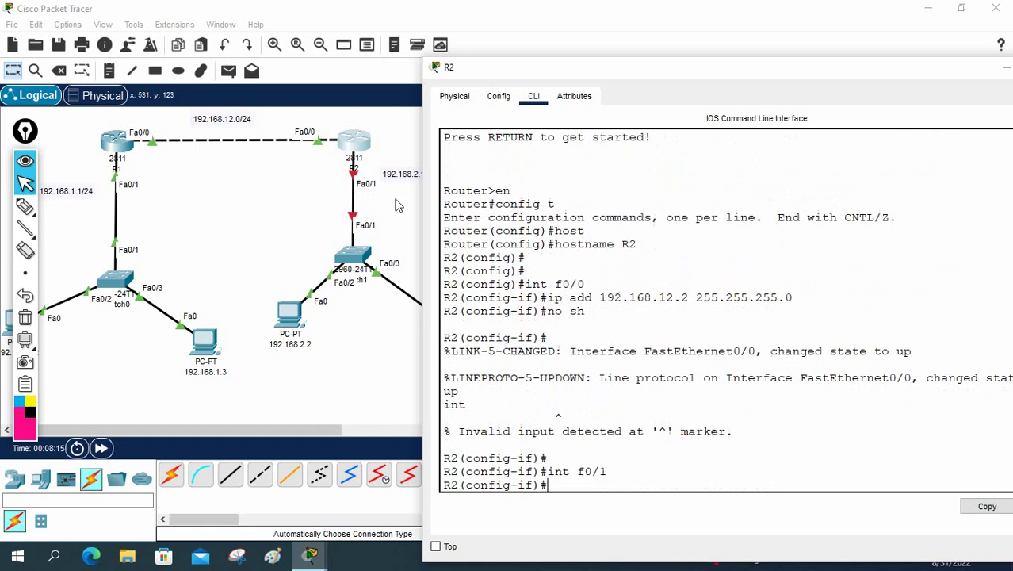
{"action": "type", "text": "ip add 192.168.2.1 "}
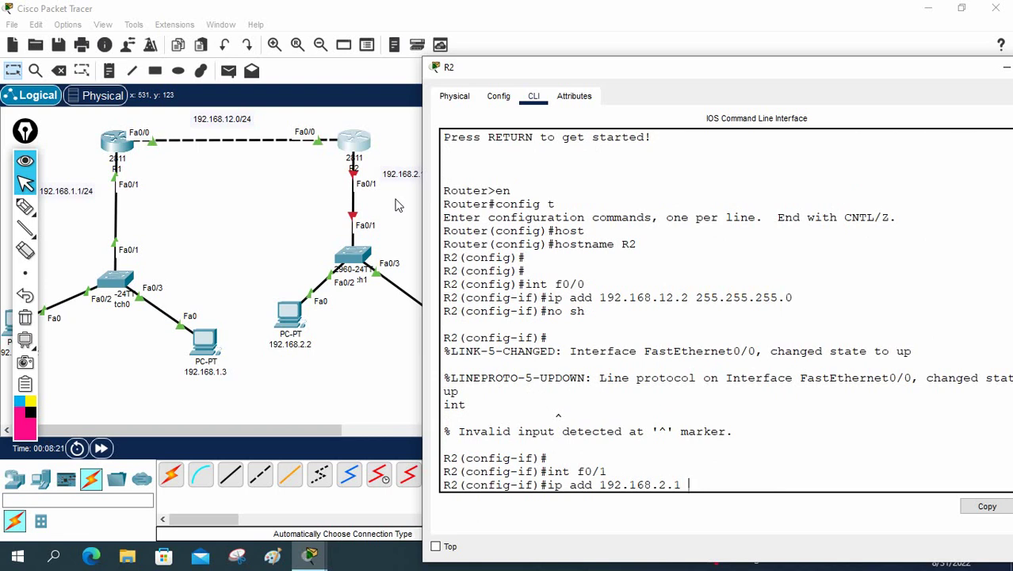
{"action": "type", "text": "255.255.255.0"}
{"action": "key", "text": "Return"}
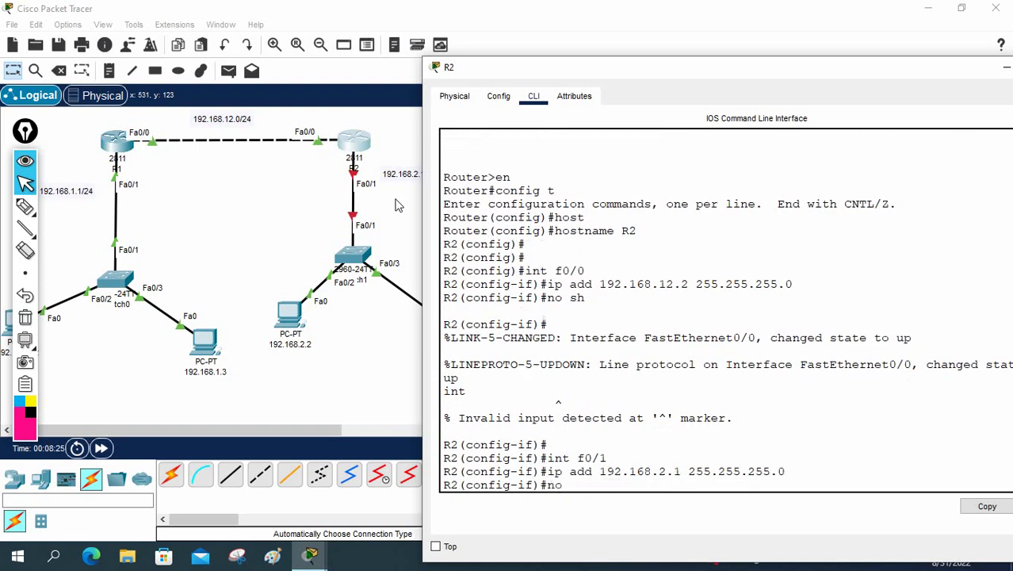
{"action": "type", "text": "sh"}
{"action": "key", "text": "Return"}
{"action": "key", "text": "Return"}
{"action": "key", "text": "Return"}
{"action": "key", "text": "Return"}
{"action": "type", "text": "e"}
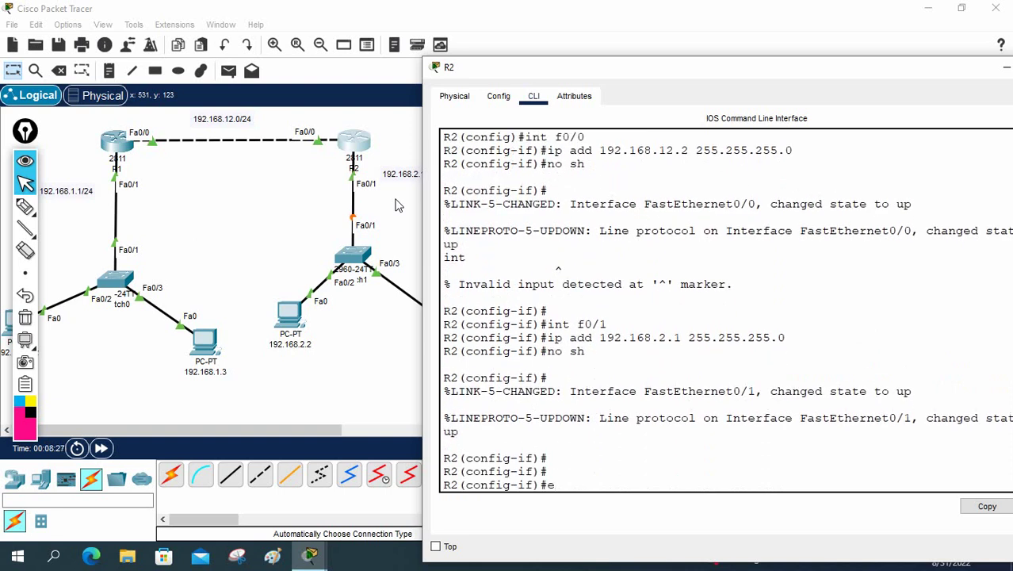
{"action": "type", "text": "xit"}
{"action": "key", "text": "Return"}
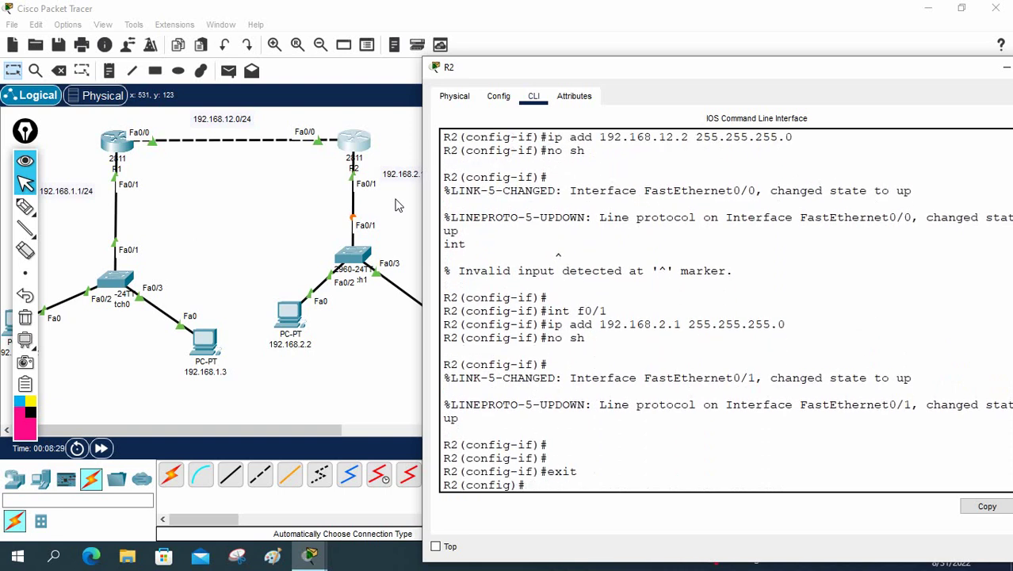
Start router eigrp 1 on R2 and advertise network 192.168.12.0 0.0.0.255
{"action": "type", "text": "rout"}
{"action": "key", "text": "Tab"}
{"action": "type", "text": "eig"}
{"action": "key", "text": "Tab"}
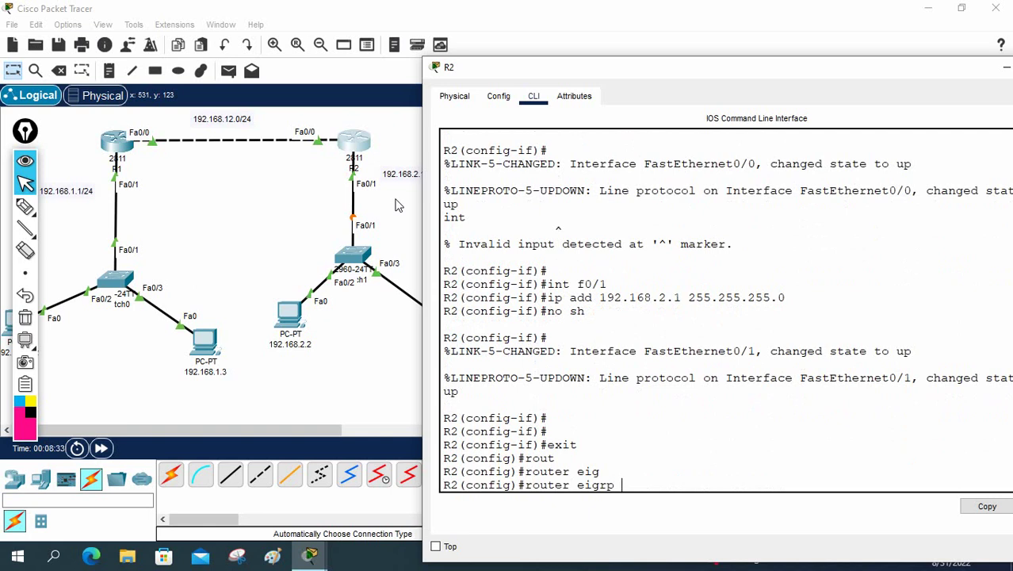
{"action": "key", "text": "Return"}
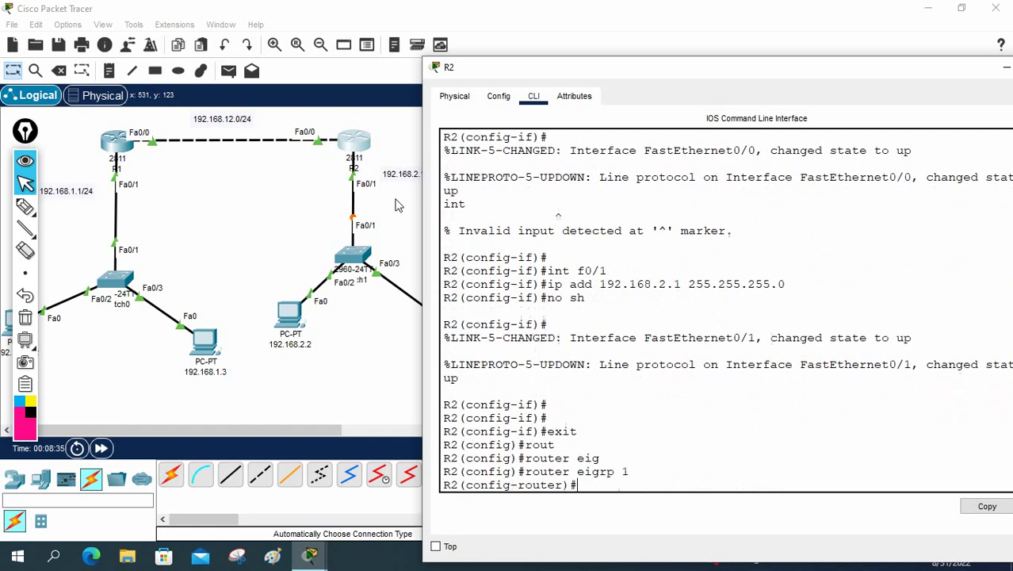
{"action": "type", "text": "net"}
{"action": "key", "text": "Tab"}
{"action": "type", "text": "1"}
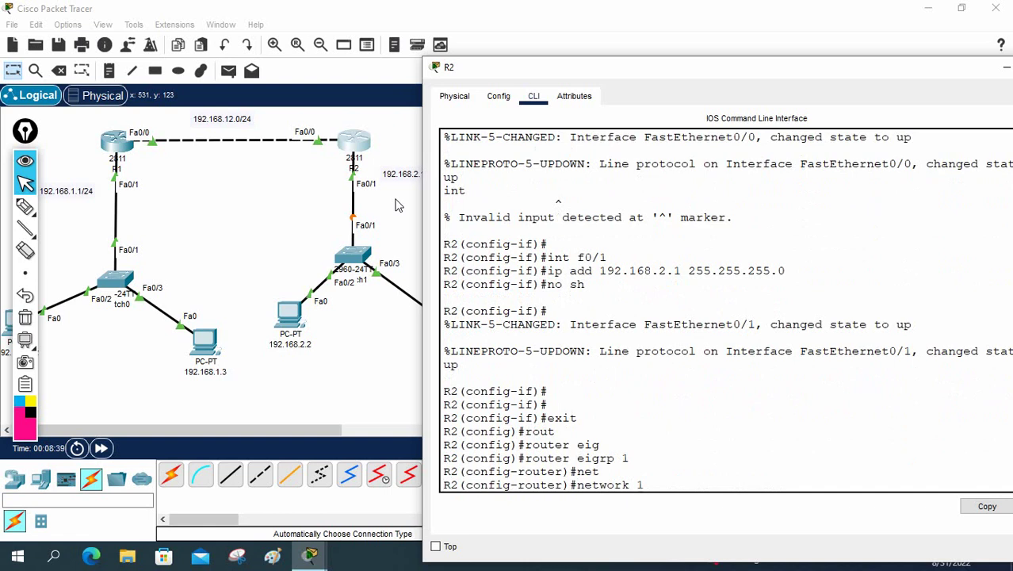
{"action": "type", "text": "92.168.12.0 0.0.0.255"}
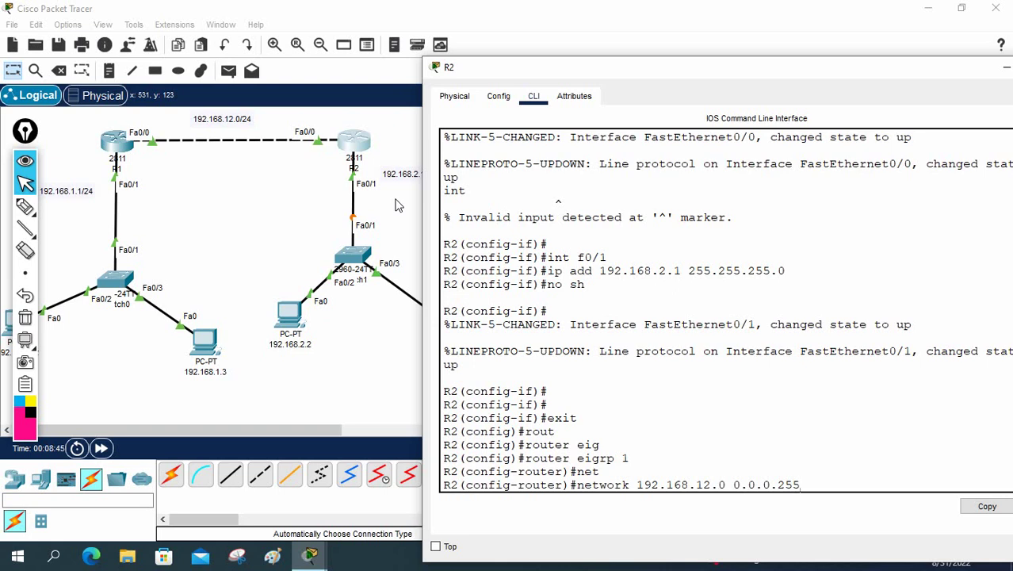
{"action": "key", "text": "Return"}
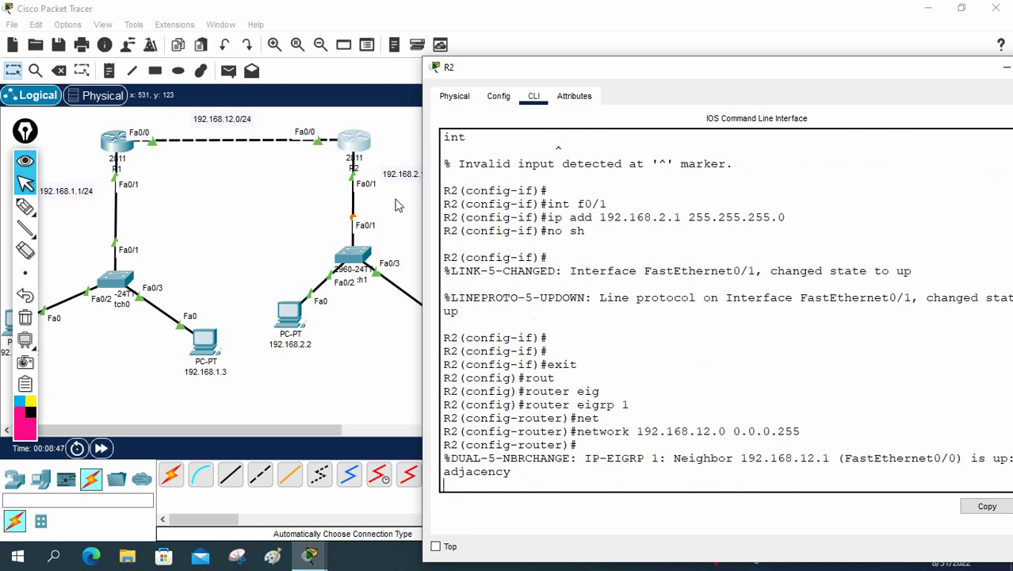
Recall the network command and edit it to advertise 192.168.2.0 0.0.0.255
{"action": "key", "text": "Return"}
{"action": "key", "text": "Up"}
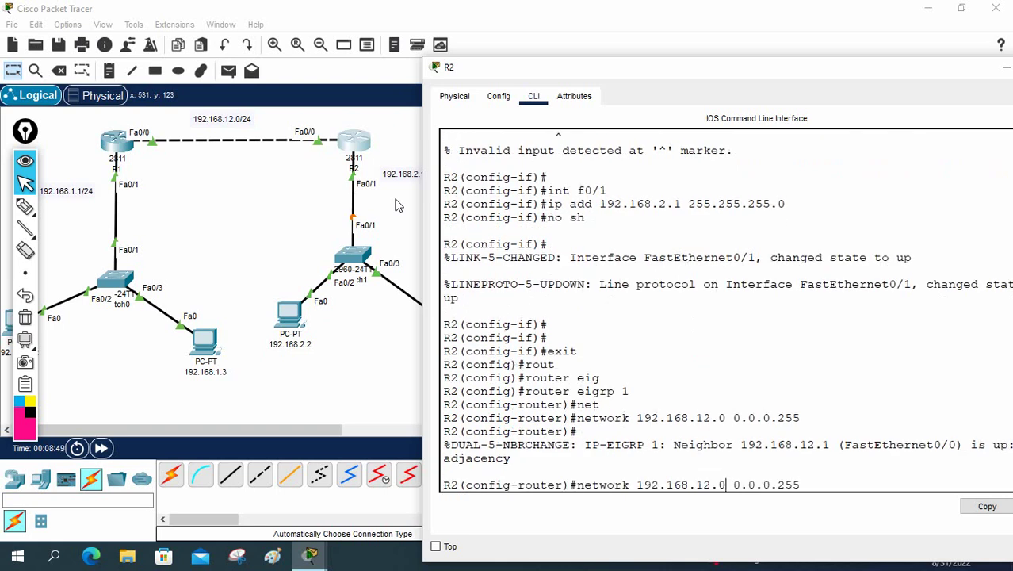
{"action": "key", "text": "Left"}
{"action": "key", "text": "Left"}
{"action": "key", "text": "Left"}
{"action": "key", "text": "BackSpace"}
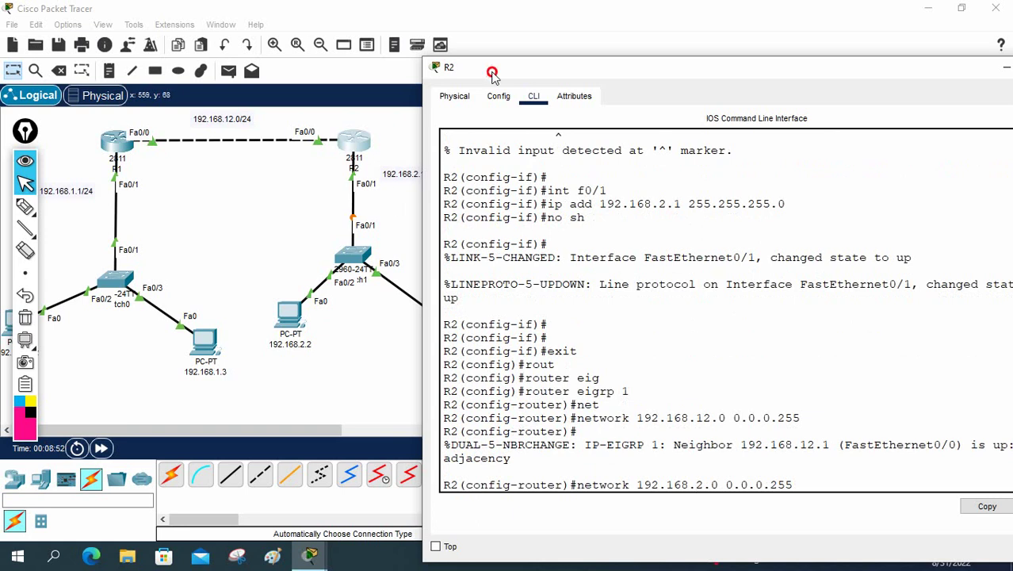
{"action": "left_click_drag", "start_coordinate": [487, 70], "coordinate": [542, 79]}
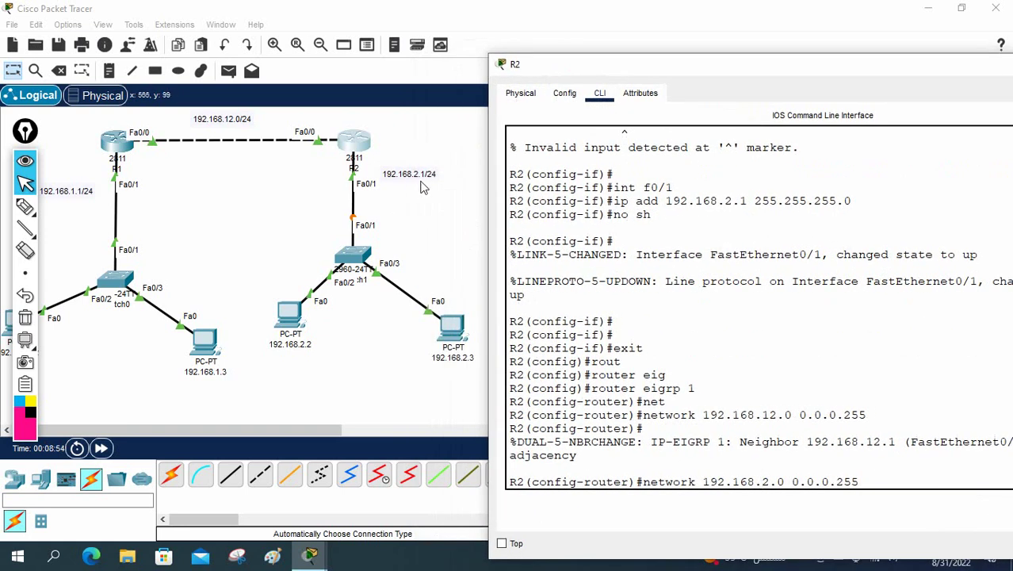
{"action": "left_click", "coordinate": [876, 470]}
{"action": "key", "text": "Return"}
Exit configuration mode, save with wr, and display R2's routing table with sh ip route
{"action": "key", "text": "ctrl+z"}
{"action": "key", "text": "Return"}
{"action": "key", "text": "Return"}
{"action": "key", "text": "Return"}
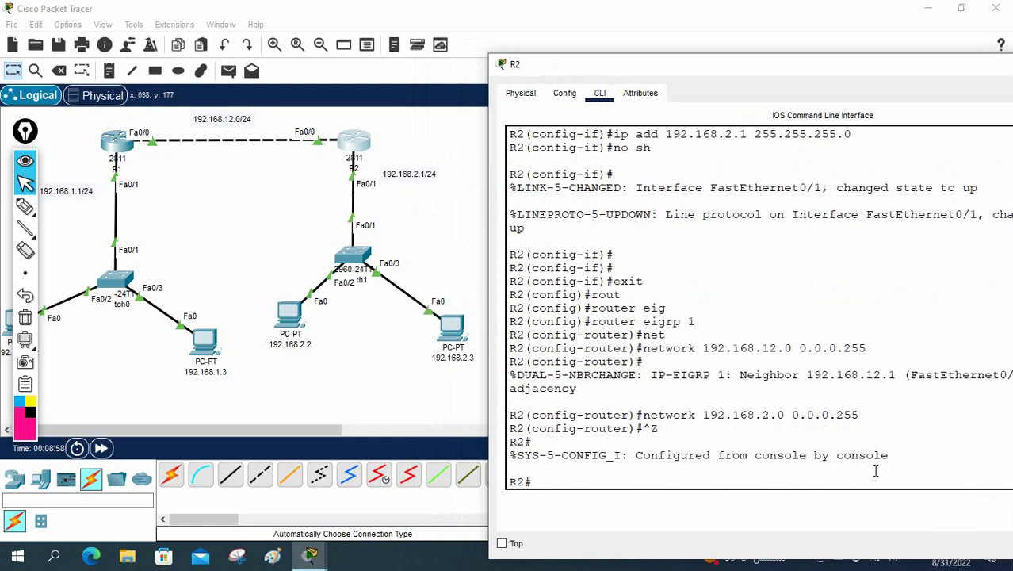
{"action": "type", "text": "wr"}
{"action": "key", "text": "Return"}
{"action": "key", "text": "Return"}
{"action": "key", "text": "Return"}
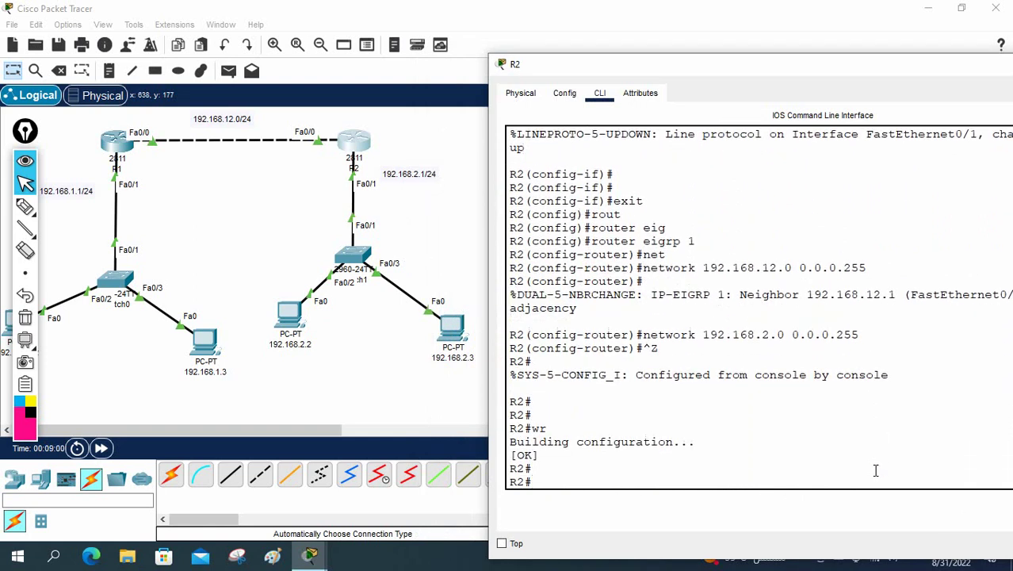
{"action": "type", "text": "sh ip rou"}
{"action": "key", "text": "Tab"}
{"action": "key", "text": "Return"}
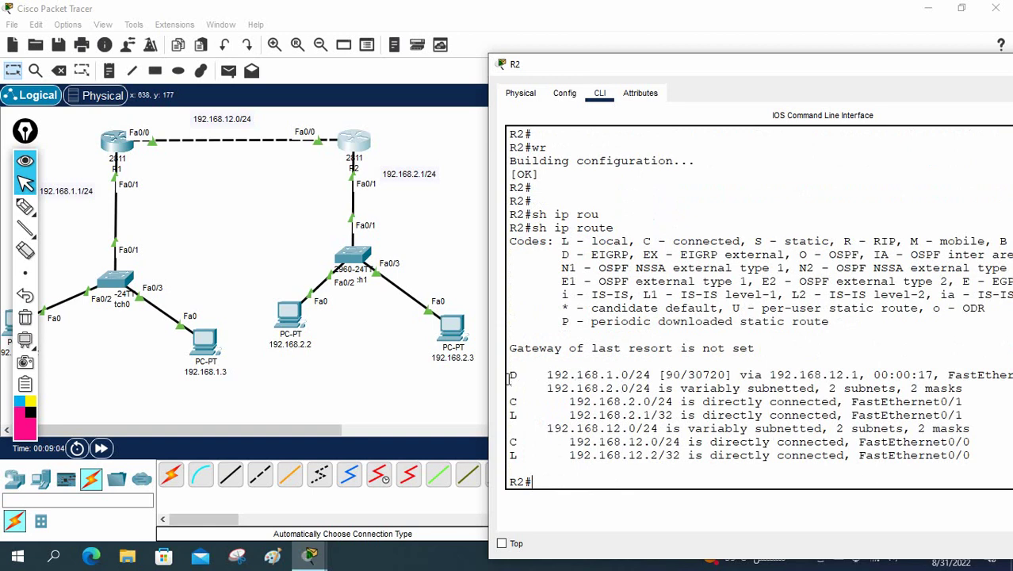
Highlight the EIGRP-learned route line and the D - EIGRP code in R2's routing table
{"action": "left_click_drag", "start_coordinate": [509, 379], "coordinate": [674, 379]}
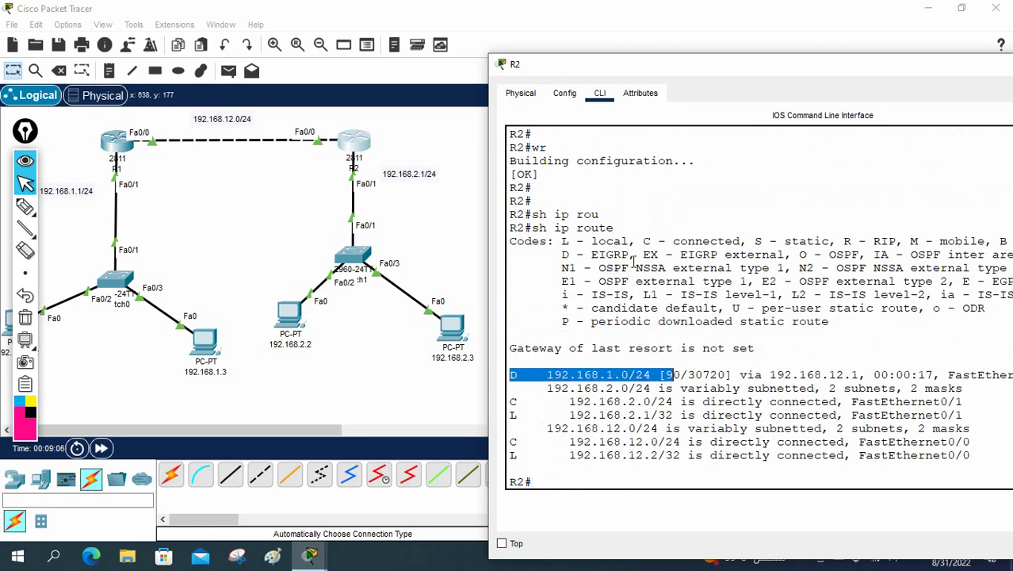
{"action": "left_click_drag", "start_coordinate": [631, 255], "coordinate": [560, 255]}
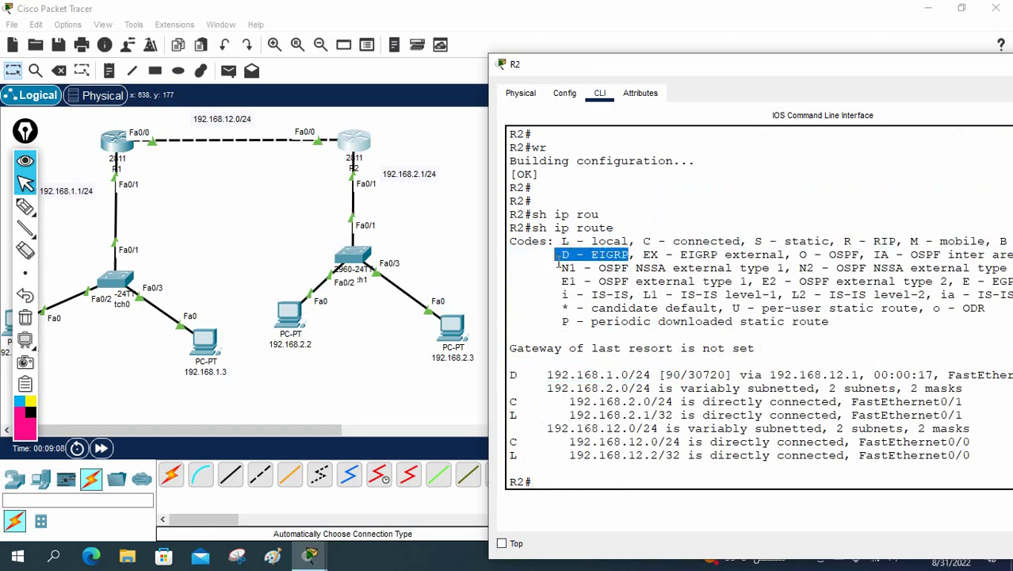
{"action": "left_click_drag", "start_coordinate": [483, 267], "coordinate": [356, 265]}
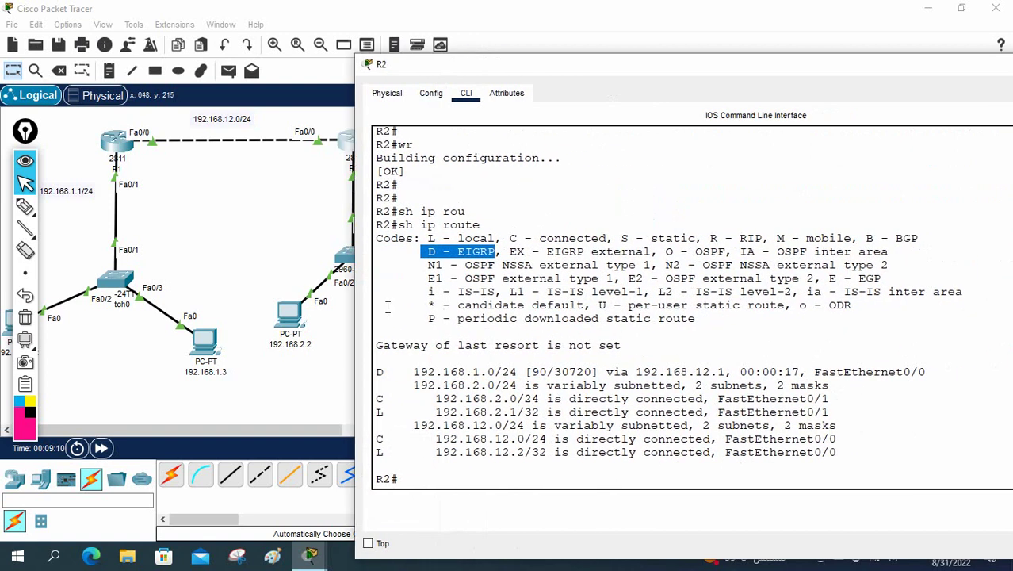
{"action": "left_click", "coordinate": [437, 425]}
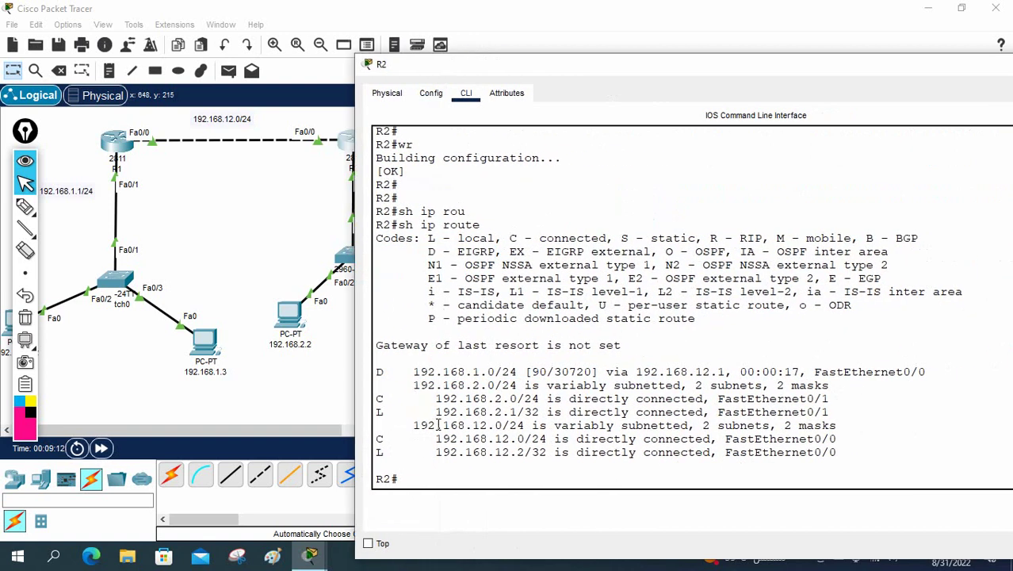
Run sh ip route eigrp on R2 to list only EIGRP routes
{"action": "type", "text": "sh ip rou"}
{"action": "key", "text": "Tab"}
{"action": "type", "text": "ei"}
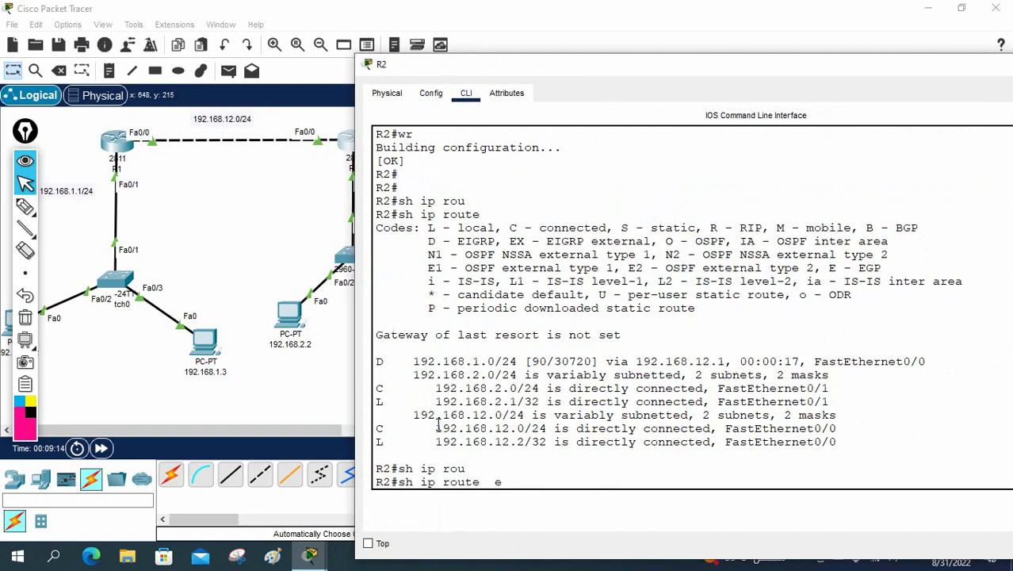
{"action": "key", "text": "Tab"}
{"action": "key", "text": "Return"}
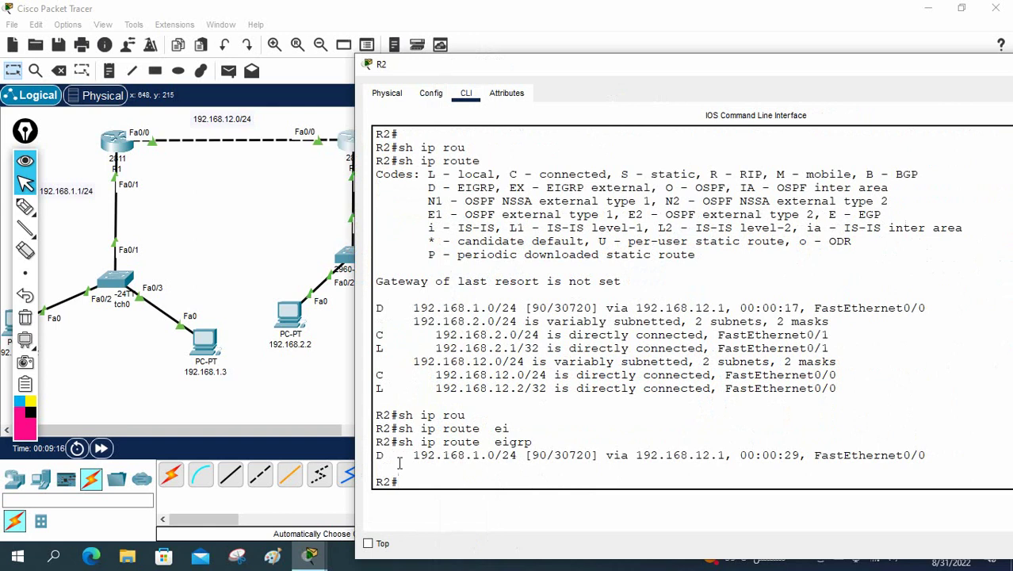
Highlight the route fields: 192.168.1.0, next hop 192.168.12.1, distance 90, metric 30720, age; return to topology
{"action": "left_click_drag", "start_coordinate": [413, 455], "coordinate": [436, 455]}
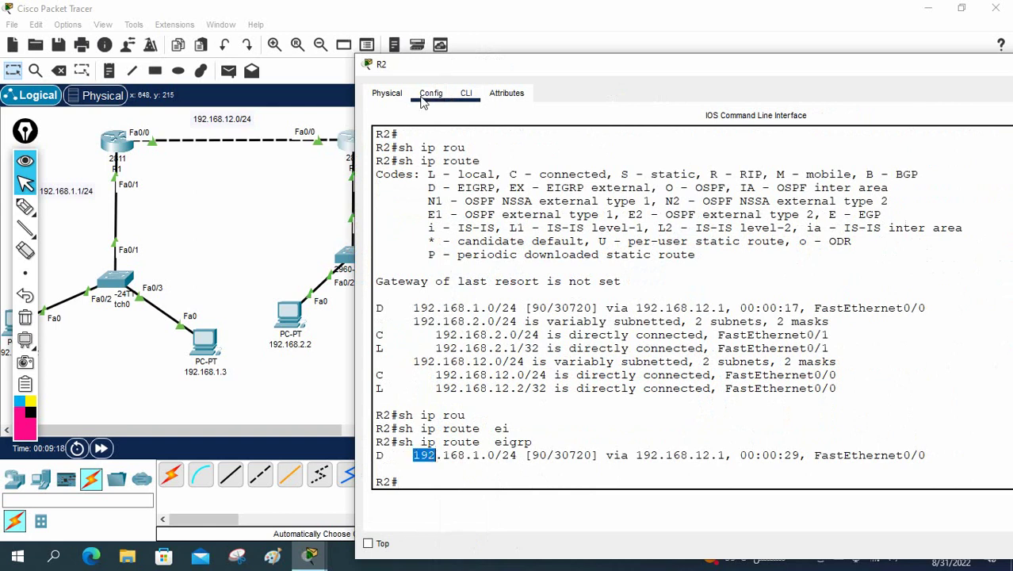
{"action": "left_click_drag", "start_coordinate": [428, 76], "coordinate": [569, 81]}
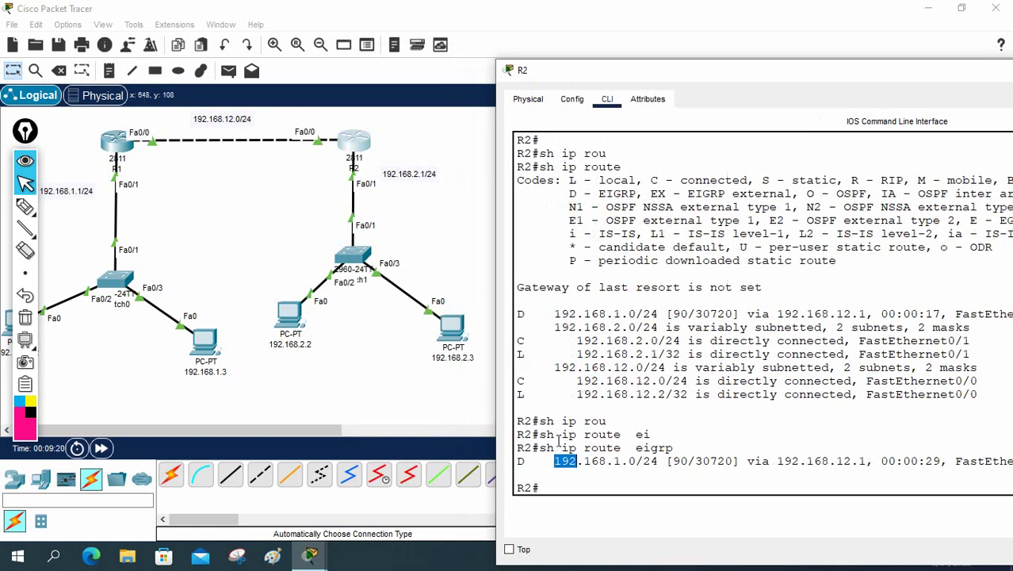
{"action": "left_click_drag", "start_coordinate": [554, 461], "coordinate": [635, 460]}
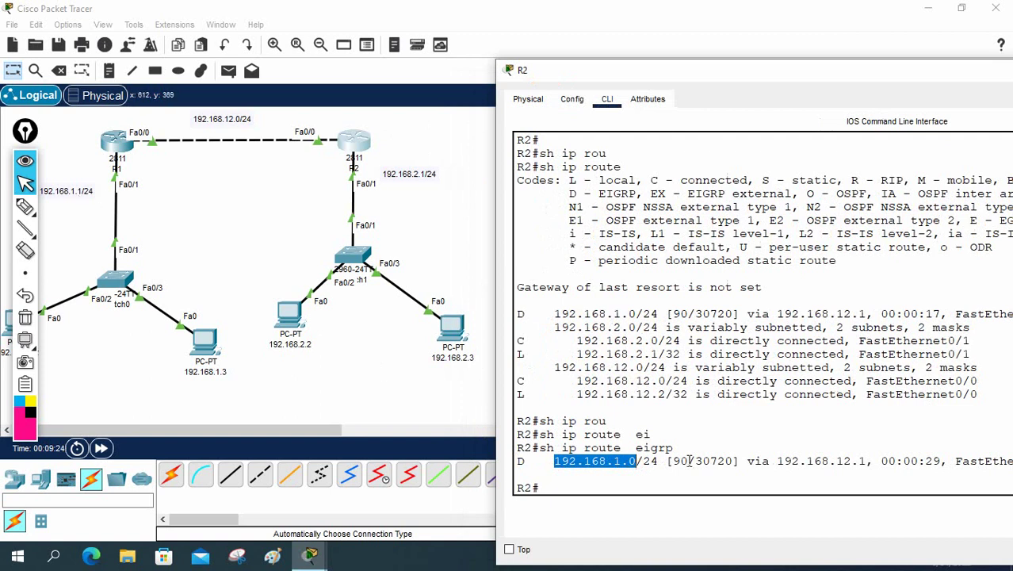
{"action": "left_click_drag", "start_coordinate": [777, 461], "coordinate": [868, 461]}
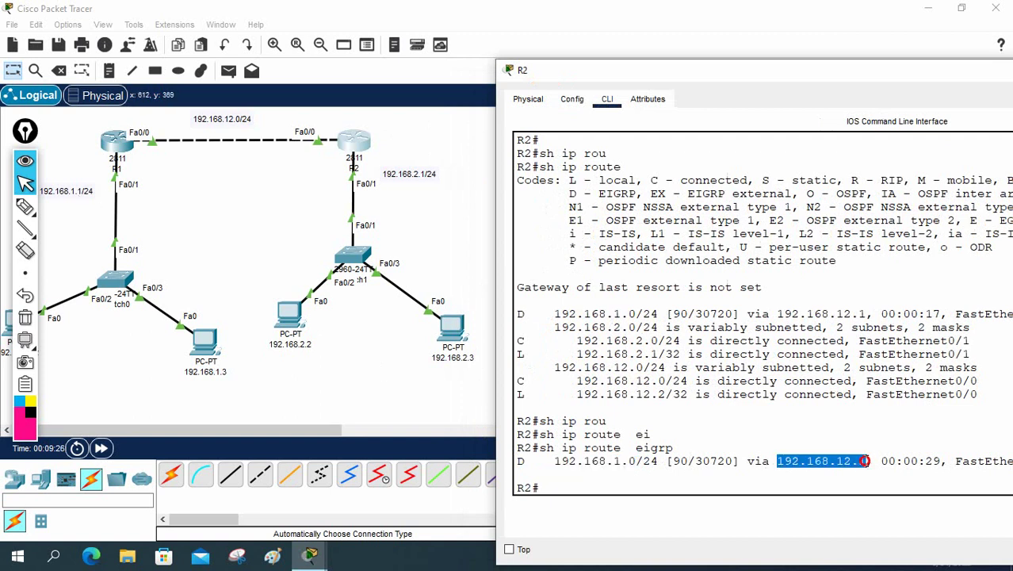
{"action": "double_click", "coordinate": [679, 460]}
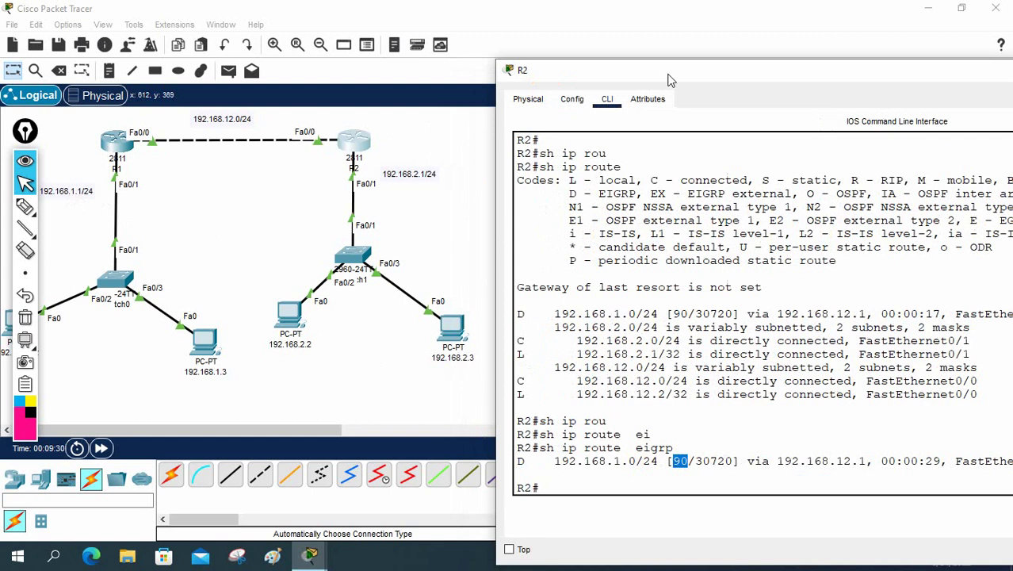
{"action": "left_click_drag", "start_coordinate": [668, 76], "coordinate": [546, 44]}
{"action": "left_click_drag", "start_coordinate": [611, 430], "coordinate": [574, 431]}
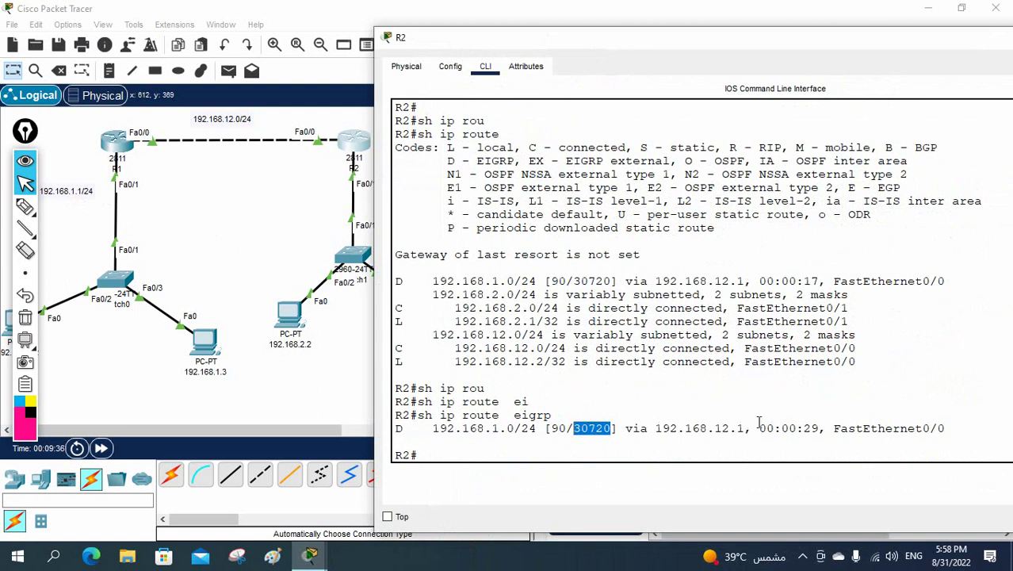
{"action": "left_click_drag", "start_coordinate": [753, 428], "coordinate": [936, 429]}
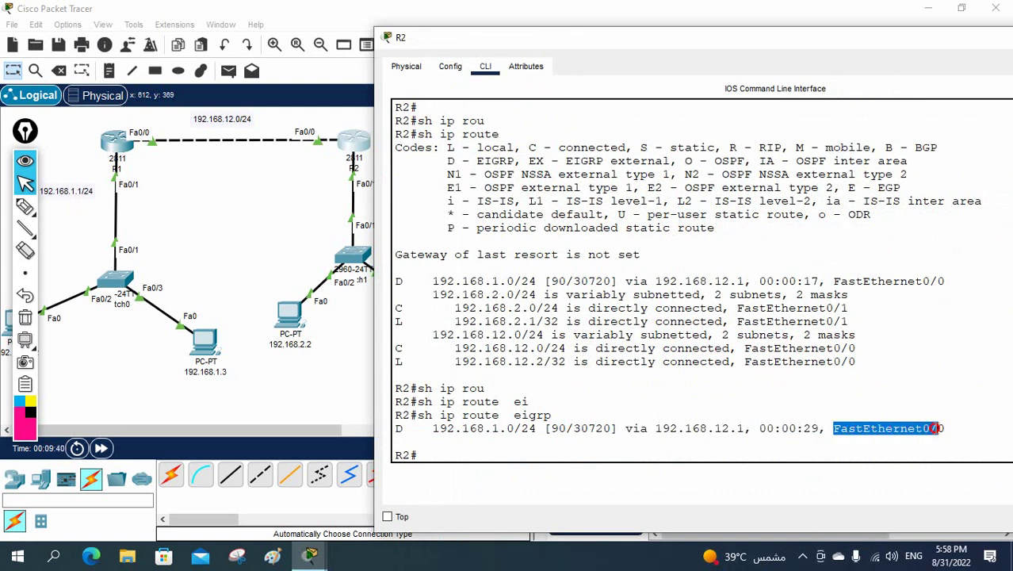
{"action": "left_click", "coordinate": [549, 270]}
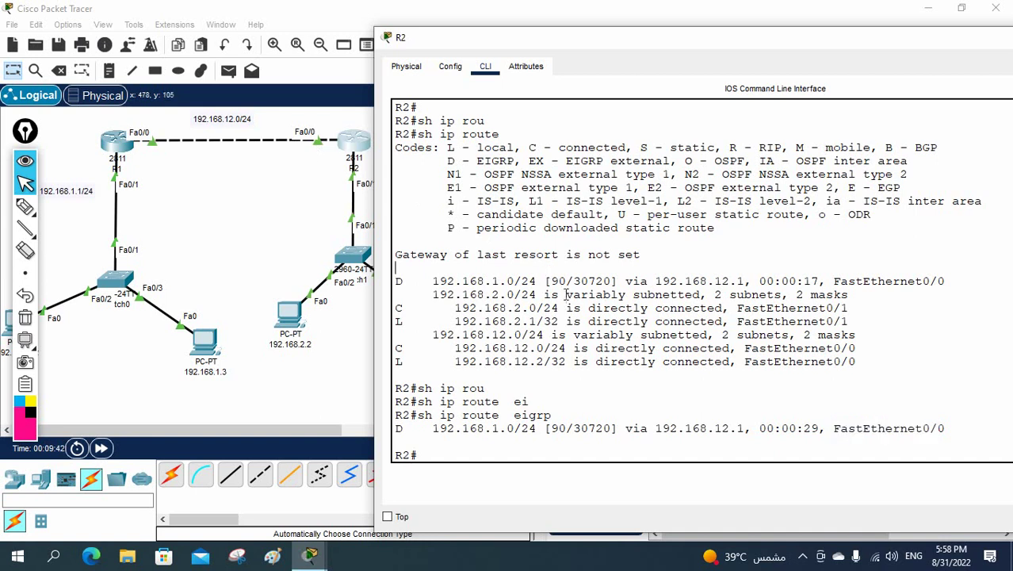
{"action": "left_click", "coordinate": [217, 293]}
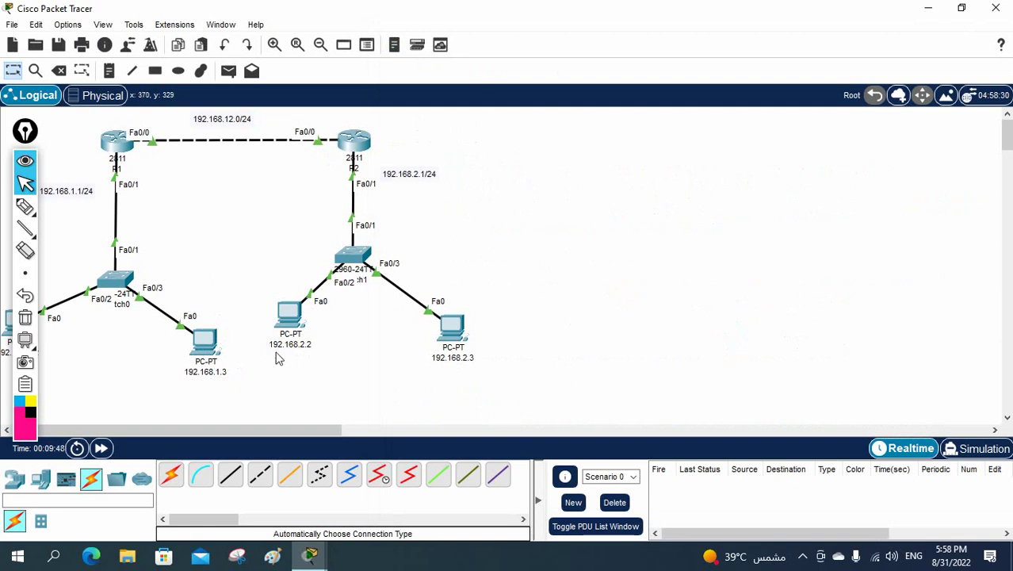
Open the command prompt on PC 192.168.1.3
{"action": "left_click", "coordinate": [204, 343]}
{"action": "left_click", "coordinate": [567, 134]}
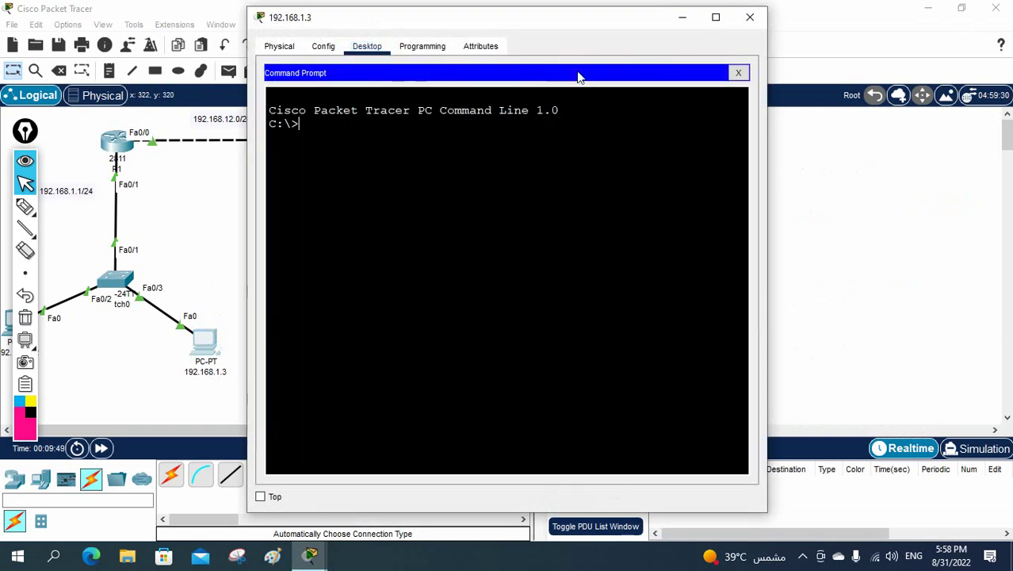
{"action": "left_click_drag", "start_coordinate": [574, 21], "coordinate": [840, 39]}
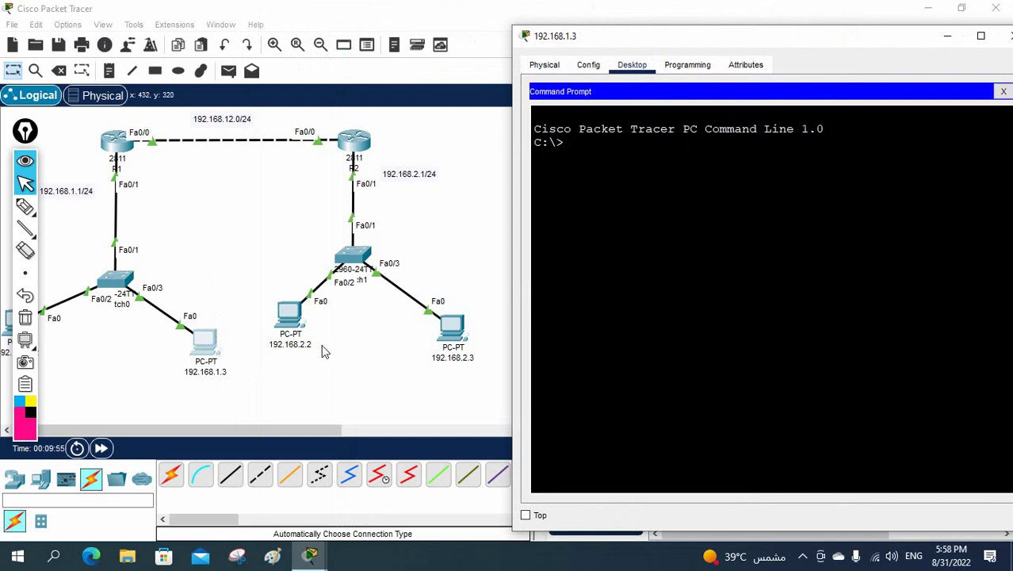
{"action": "left_click", "coordinate": [614, 353]}
Ping 192.168.2.2 twice, getting 3 of 4 replies first and then all replies
{"action": "type", "text": "ping 192.168"}
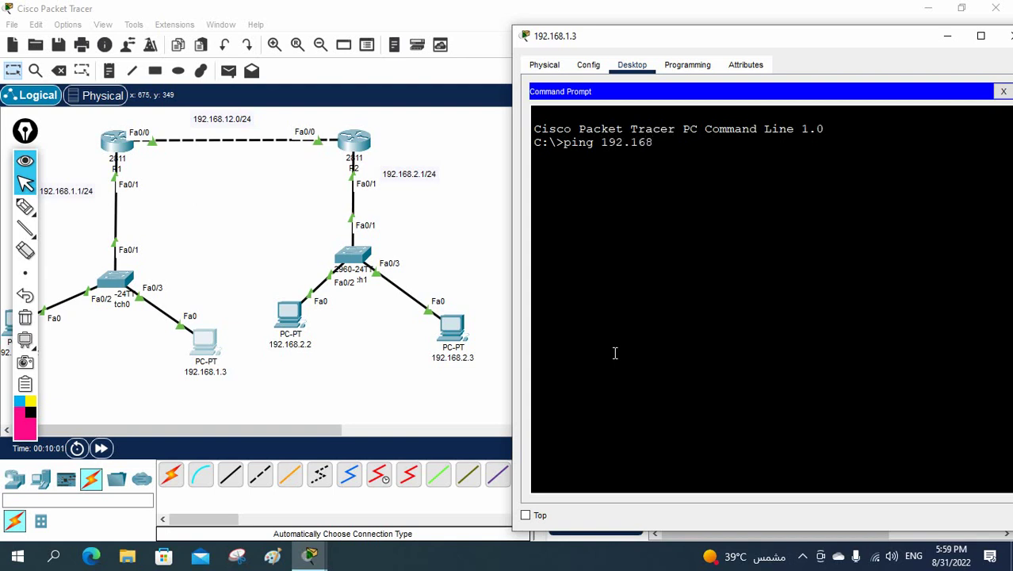
{"action": "type", "text": ".2.2"}
{"action": "key", "text": "Return"}
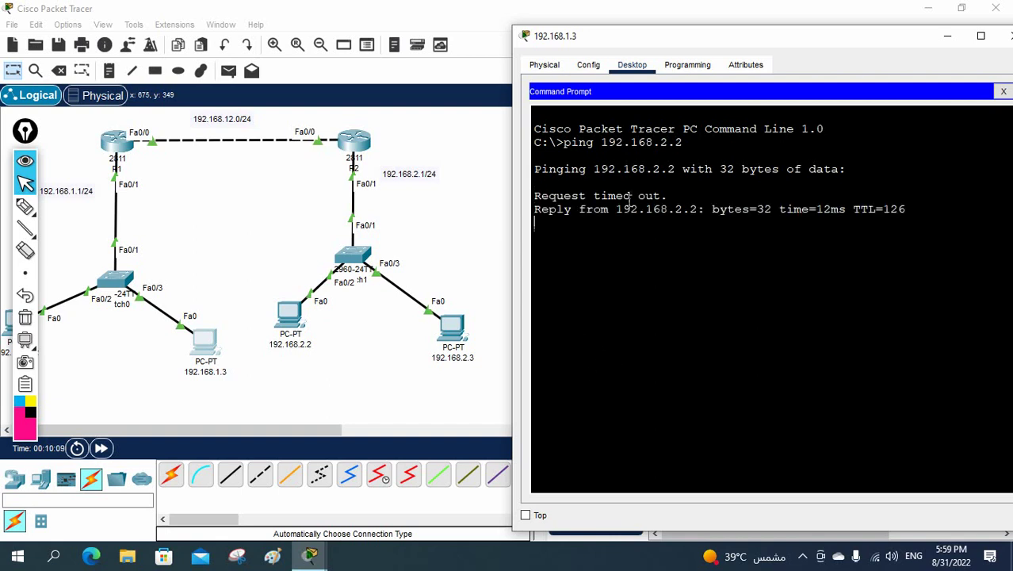
{"action": "left_click_drag", "start_coordinate": [902, 223], "coordinate": [581, 188]}
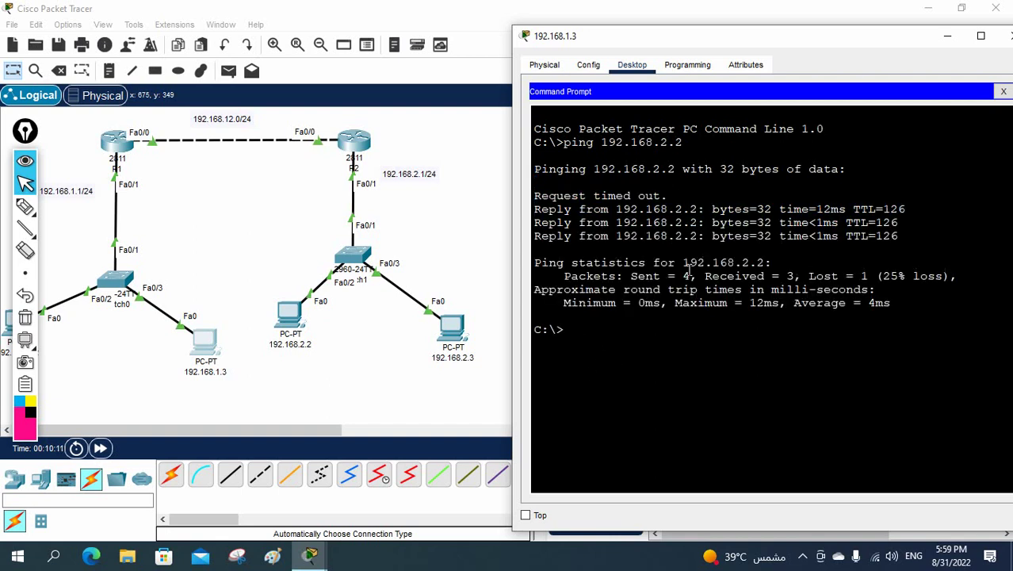
{"action": "key", "text": "Up"}
{"action": "key", "text": "Return"}
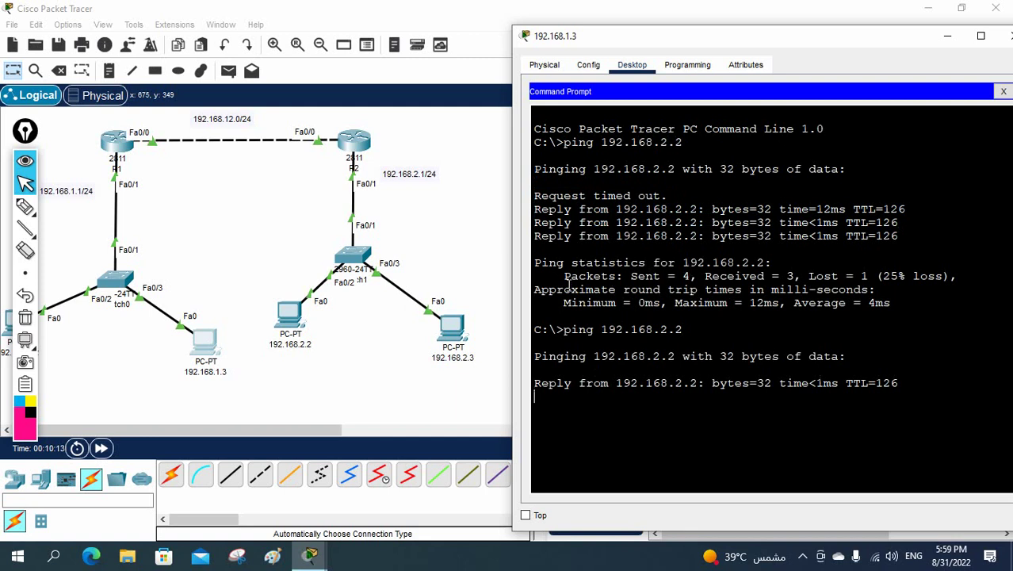
{"action": "left_click", "coordinate": [25, 162]}
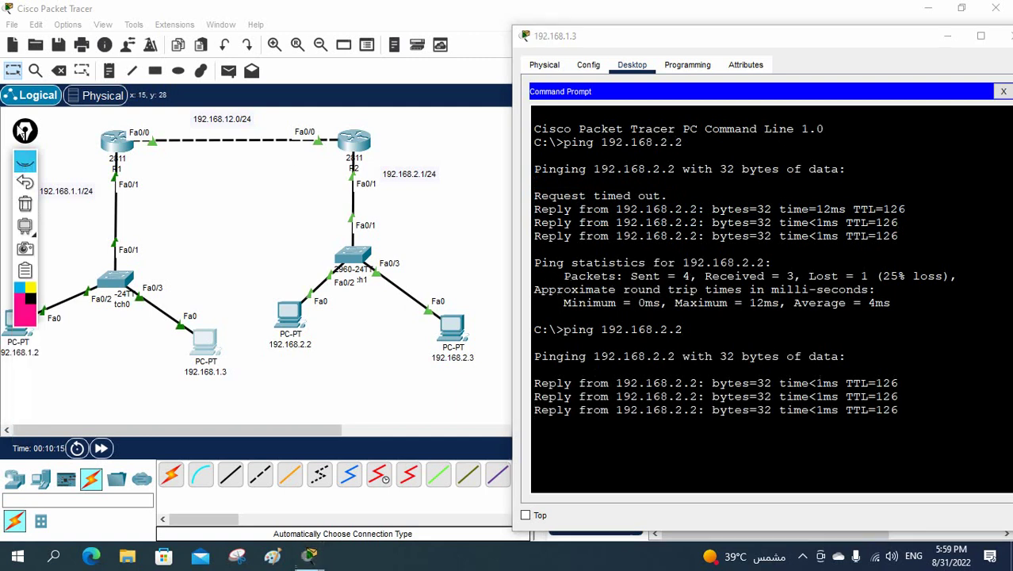